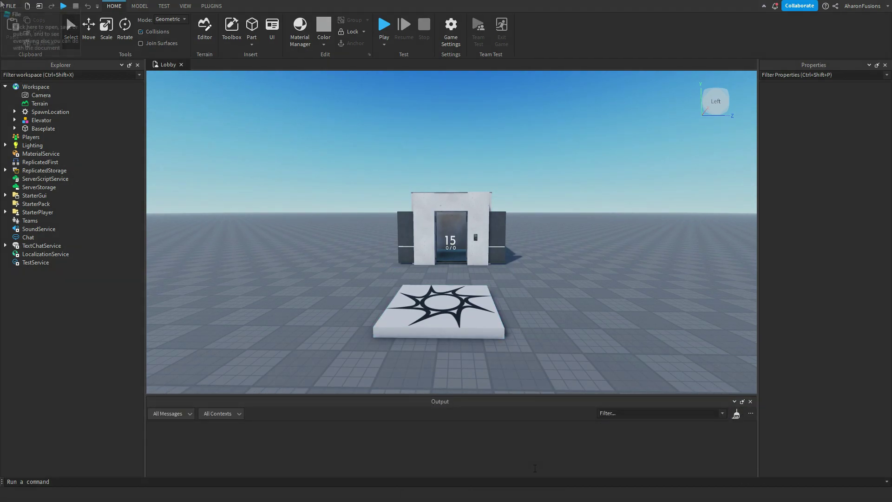
Open the Elevator model's System script and skim its variable declarations and player-teleport function.
double_click(39, 146)
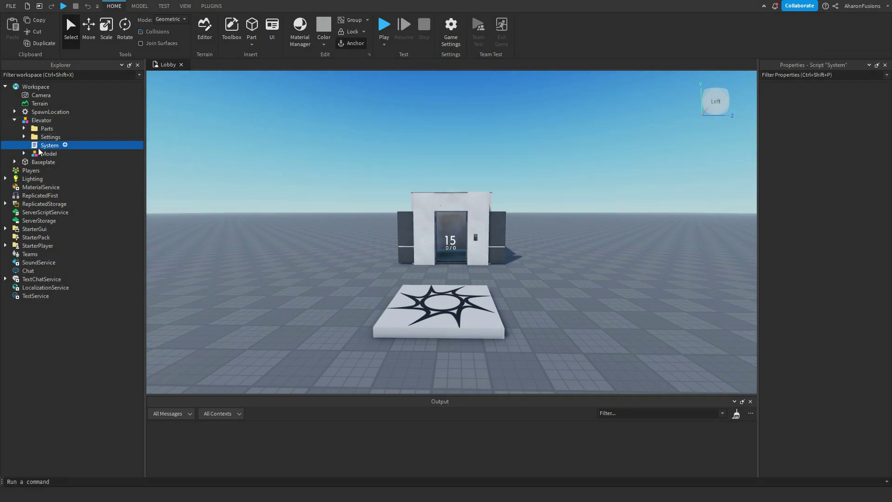
click(214, 98)
scroll(213, 133, down, 9)
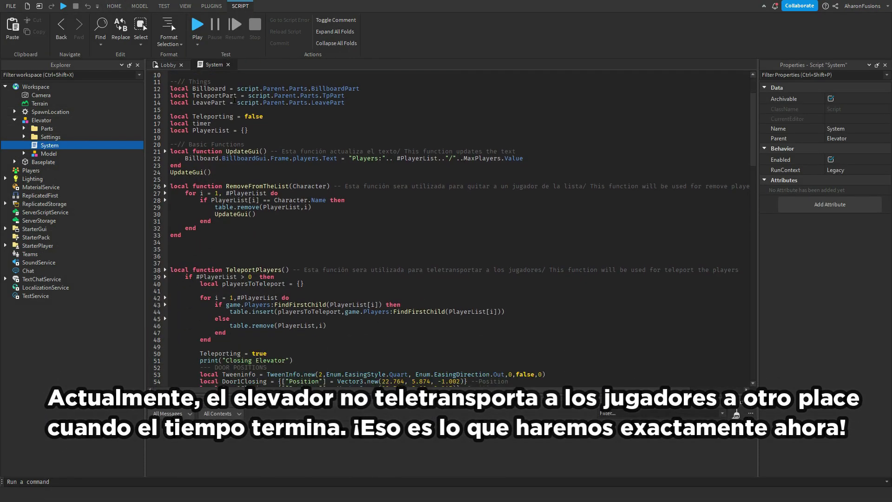
scroll(213, 132, up, 9)
scroll(213, 132, down, 2)
scroll(213, 133, up, 2)
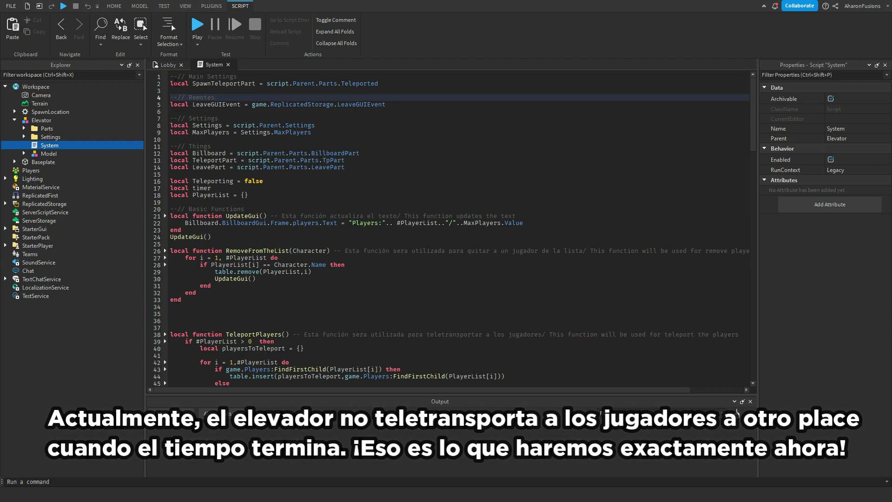
Add a "--// Services" section at the start of the script declaring TeleportService through game:GetService("TeleportService").
key(Return)
key(Return)
key(Up)
text(--// S)
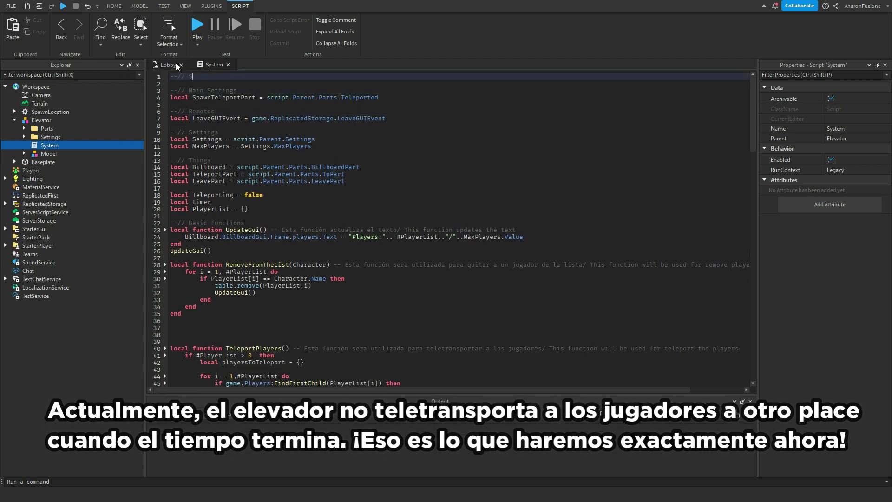
text(ergices)
key(Return)
text(local Teleppr)
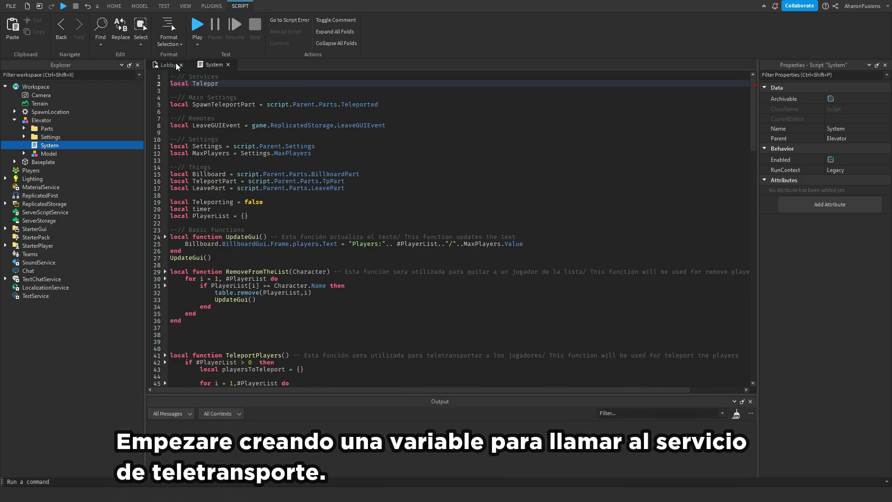
key(Tab)
text(("TeleportService)
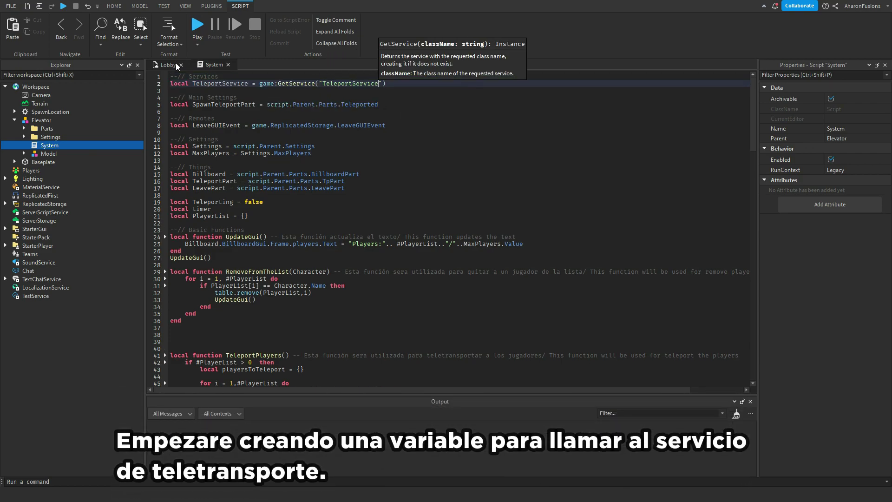
Insert a print of "Teleporting... / Teletransportando..." after the door-closing tweens in the TeleportPlayers function.
scroll(351, 111, down, 10)
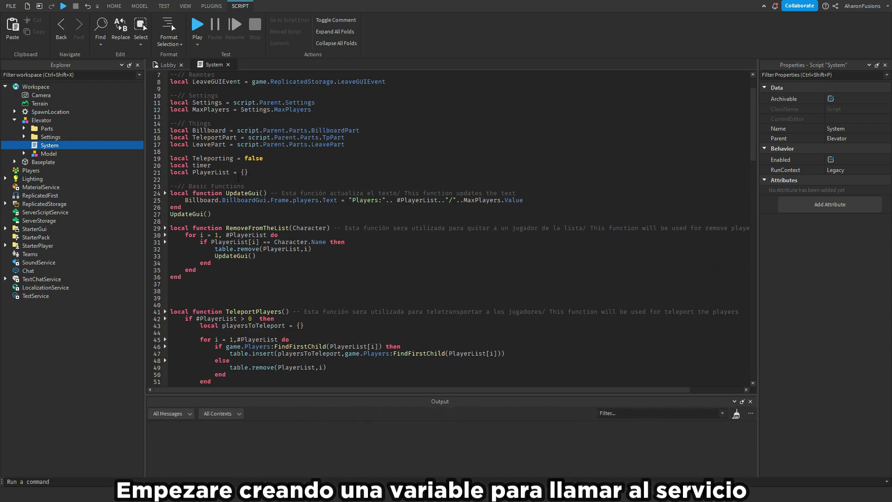
scroll(242, 189, up, 10)
scroll(249, 260, down, 19)
scroll(252, 285, up, 1)
scroll(252, 283, up, 3)
click(248, 200)
key(Return)
key(Return)
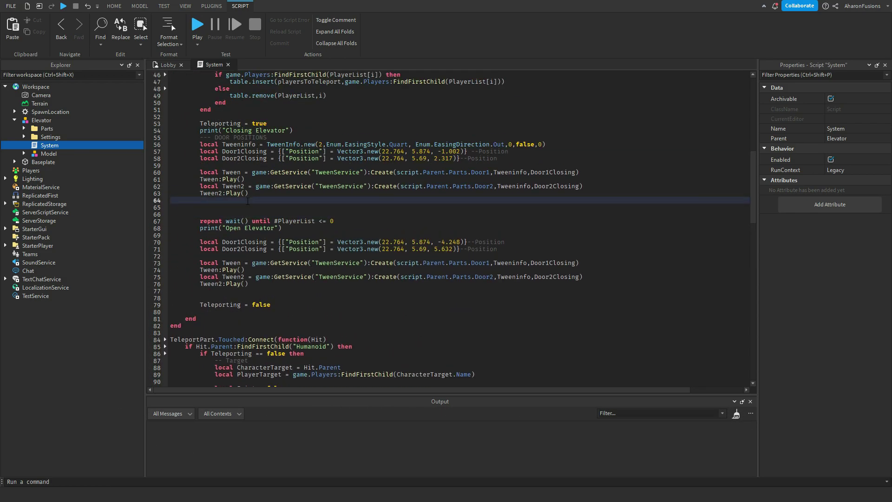
key(Return)
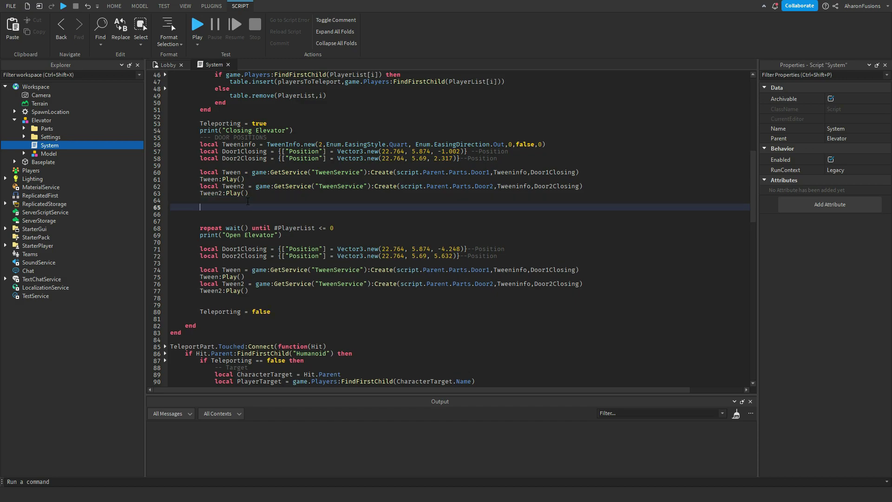
text(Teletransportando...)
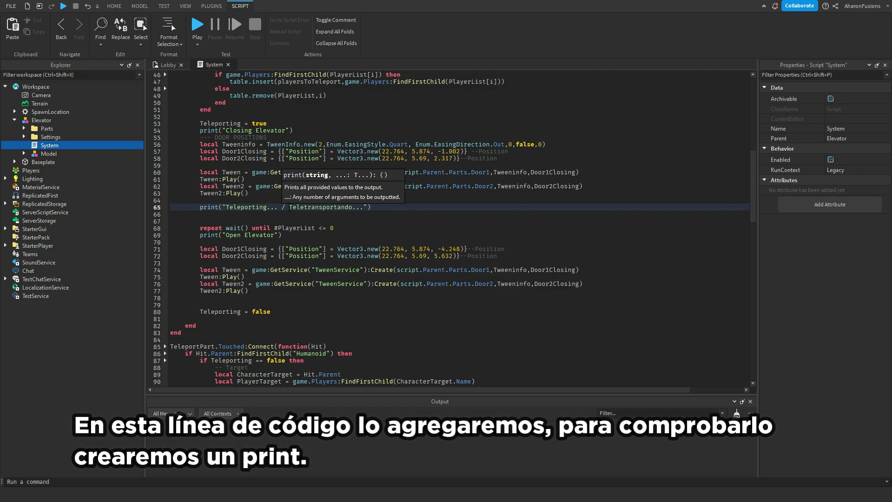
Playtest the lobby by walking the character into the elevator and waiting for the countdown to trigger the print.
key(F5)
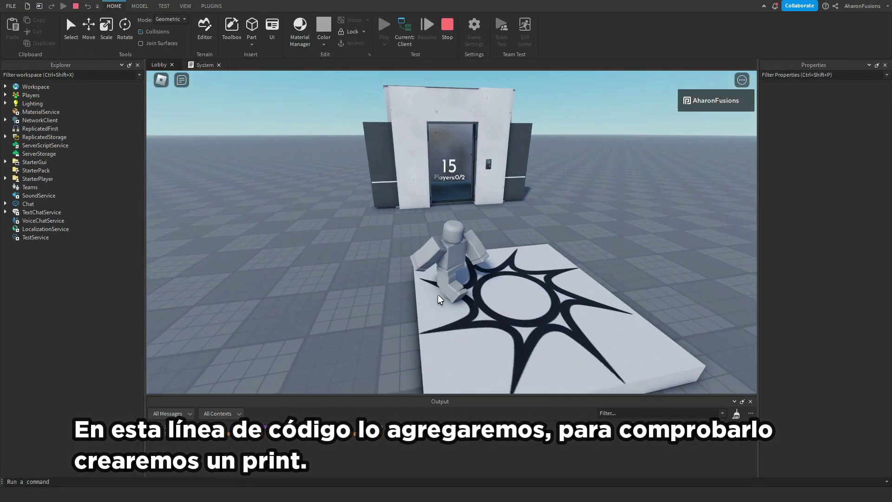
key(w)
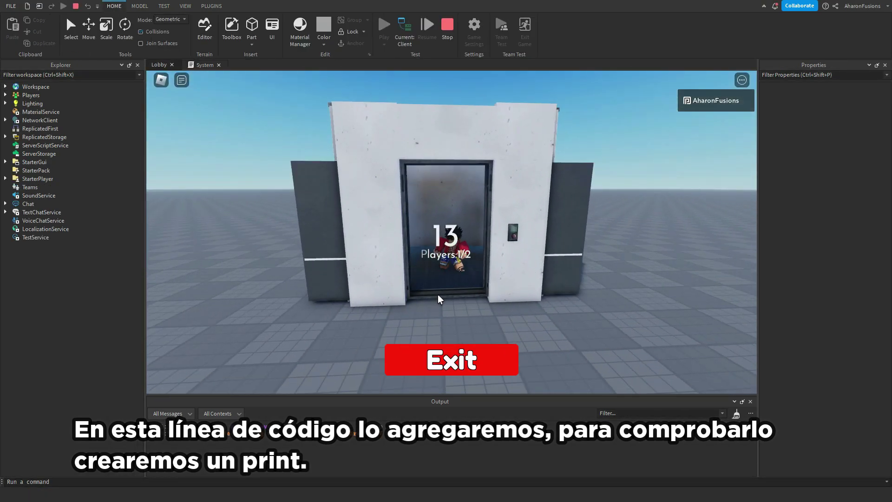
scroll(438, 295, up, 2)
right_drag(438, 295, 439, 291)
scroll(438, 295, down, 3)
scroll(440, 292, up, 3)
scroll(440, 291, down, 2)
scroll(439, 291, up, 4)
scroll(439, 291, down, 4)
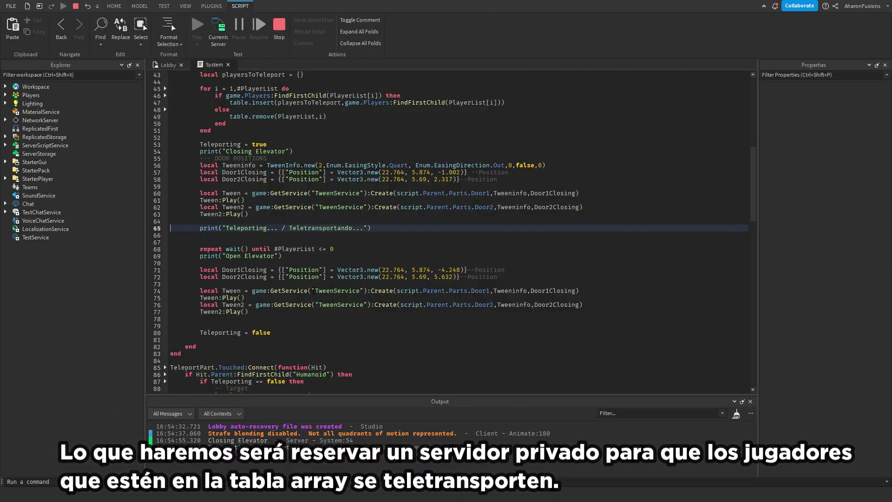
Stop the playtest and remove the teleporting print line from the System script.
click(284, 228)
click(372, 227)
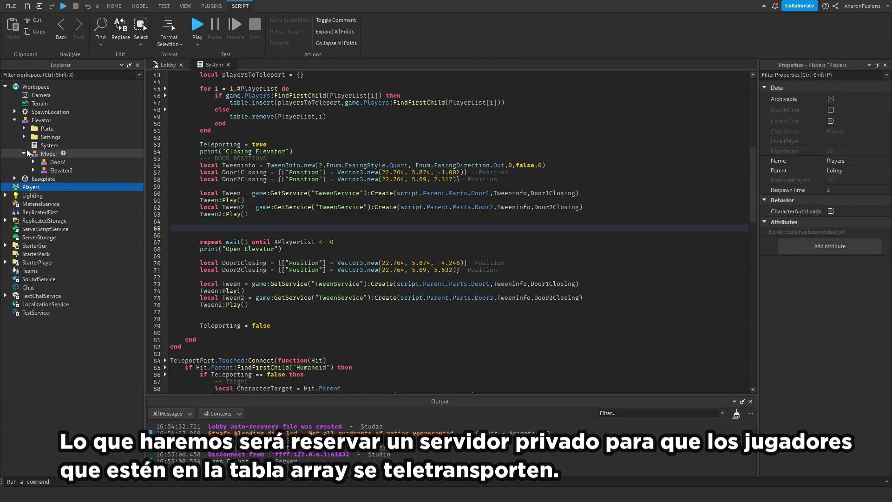
click(46, 127)
click(260, 137)
click(62, 97)
click(168, 65)
click(196, 74)
click(213, 65)
drag(251, 159, 259, 158)
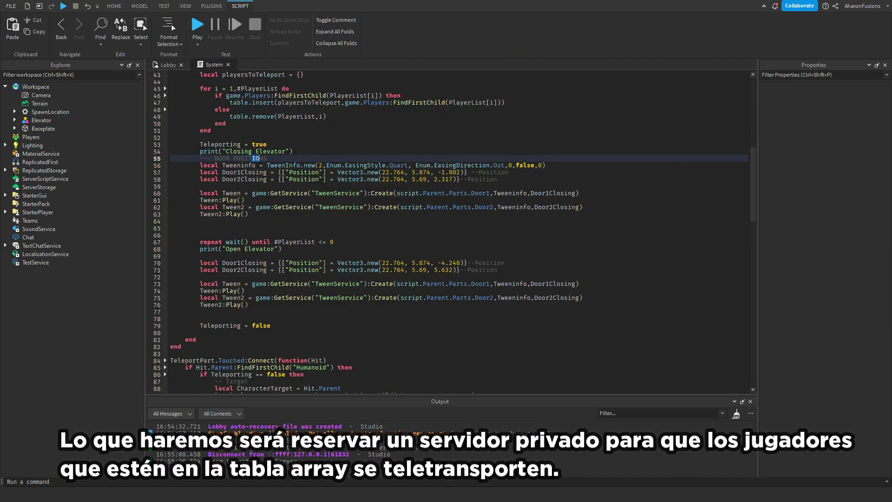
Add a "--// Teleport" comment below the door-closing tweens in the TeleportPlayers function.
click(320, 219)
key(Return)
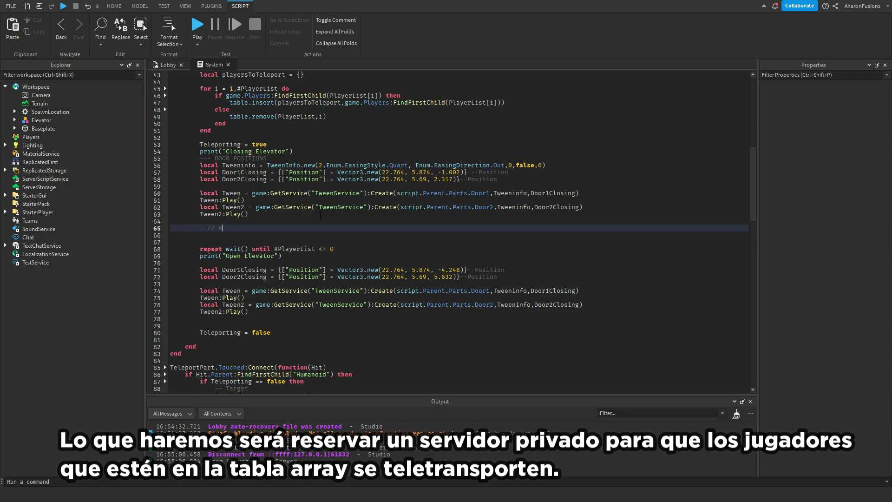
text(--// Teleport to another place/ Teletransporte para otra place)
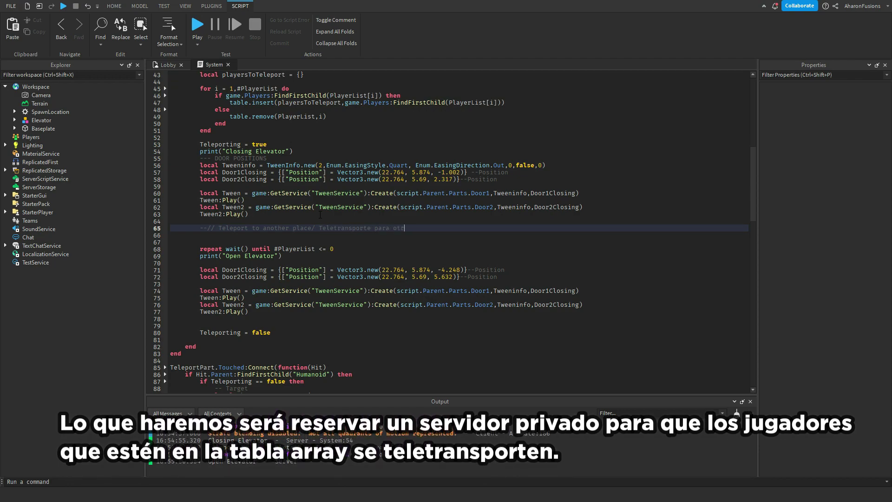
click(263, 228)
Create a TeleportOptions instance under the Teleport comment and set its ShouldReserveServer property to true.
text(go t)
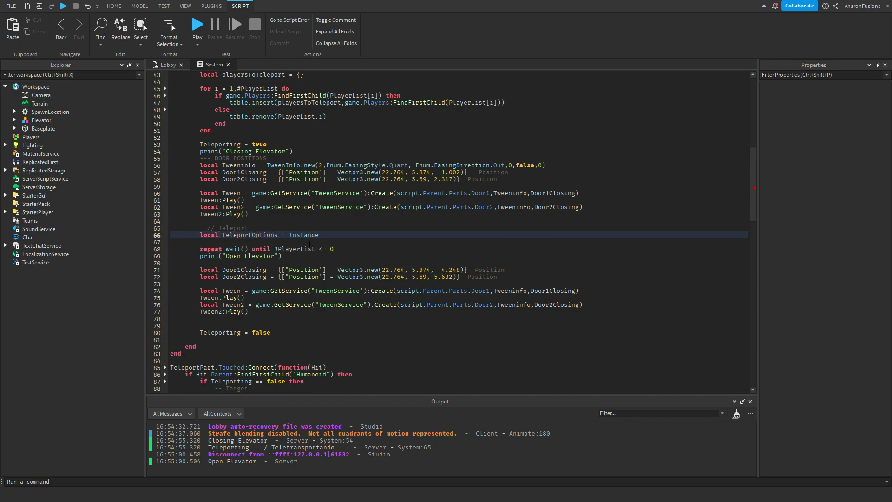
key(Return)
text(te)
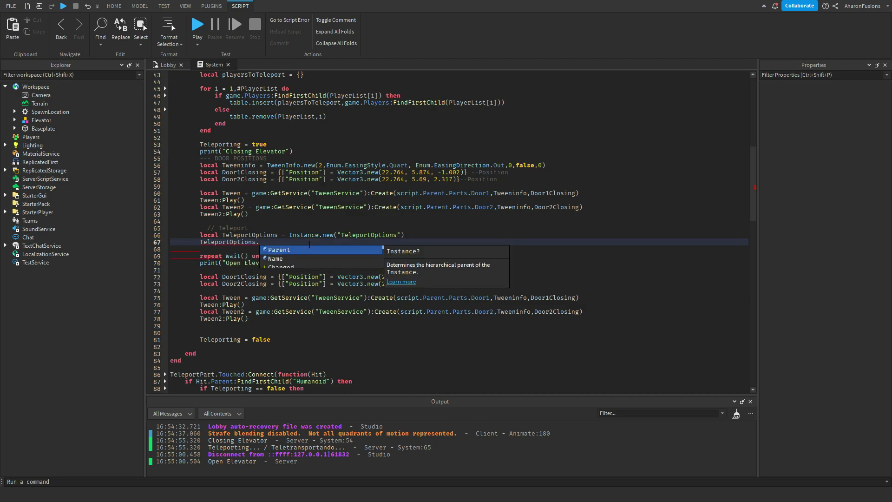
key(Return)
key(Return)
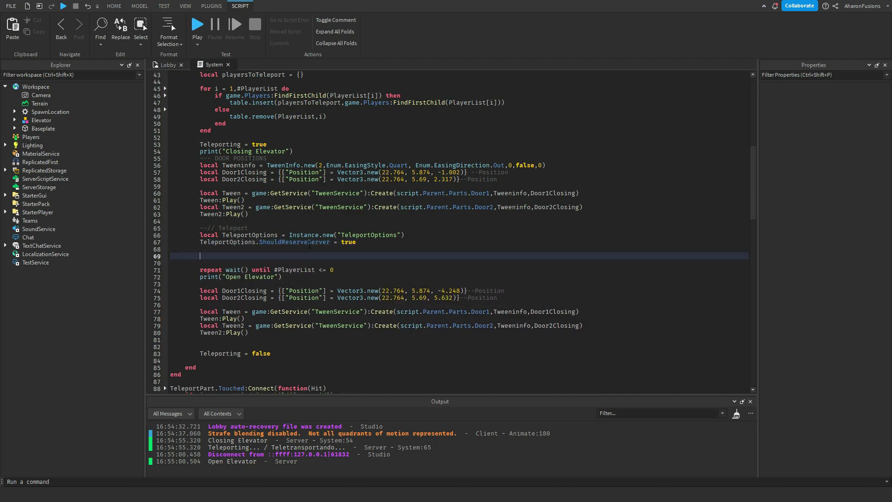
text(:TeleportAsync())
key(Down)
key(Return)
text(0,playersToTeleport,0)
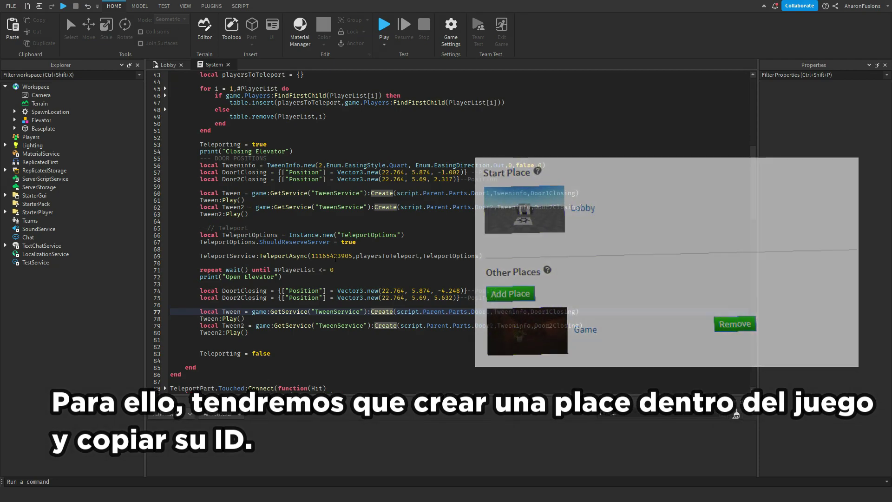
click(15, 120)
click(67, 137)
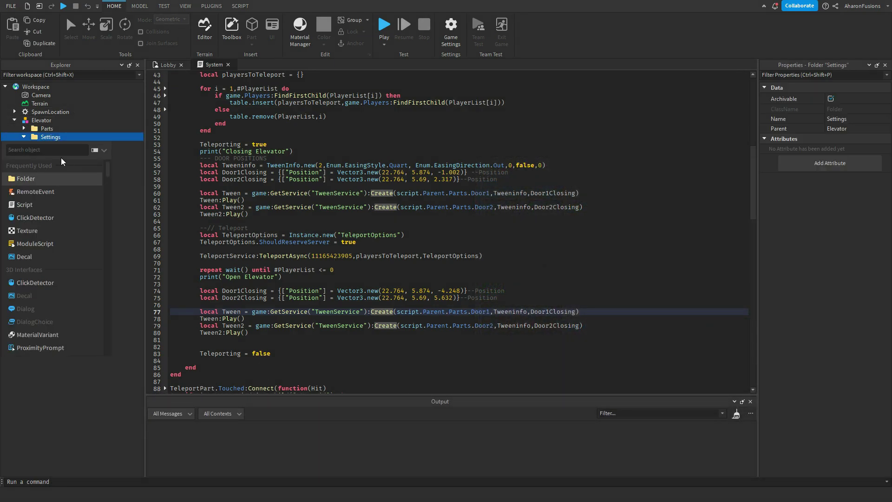
key(ctrl+d)
double_click(73, 151)
text(PlaceID)
key(Return)
click(169, 65)
click(212, 65)
Search the System script for MaxPlayers to find where the setting is declared.
double_click(332, 255)
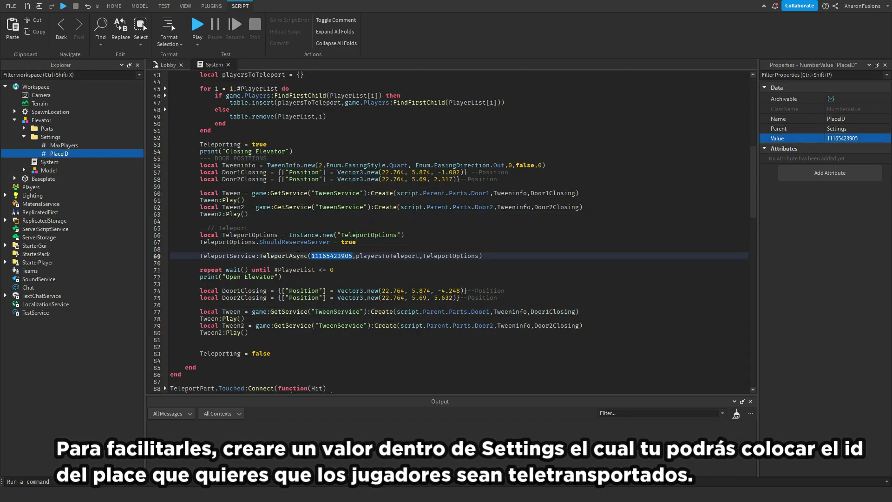
key(ctrl+c)
key(ctrl+f)
key(ctrl+v)
scroll(353, 195, up, 20)
Duplicate the MaxPlayers declaration in the Settings section and change the copy to local PlaceID = Settings.PlaceID.
triple_click(325, 133)
key(ctrl+c)
click(325, 133)
key(Return)
key(ctrl+v)
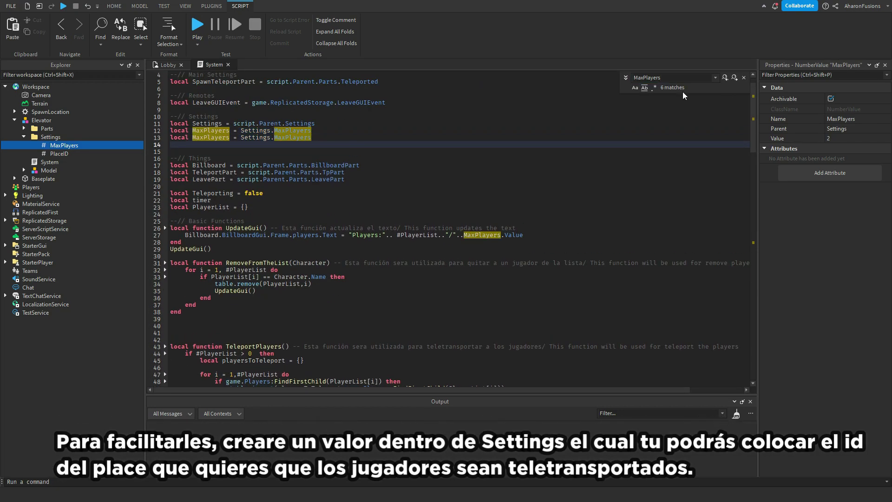
double_click(202, 138)
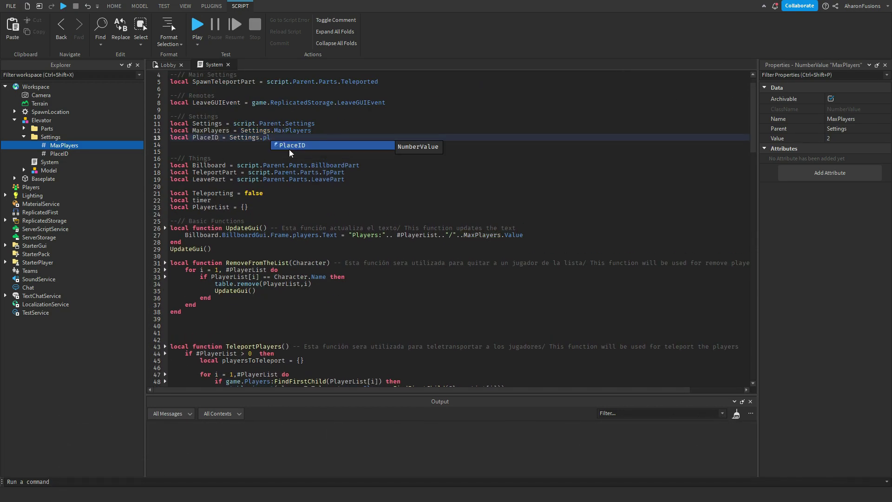
scroll(290, 149, down, 20)
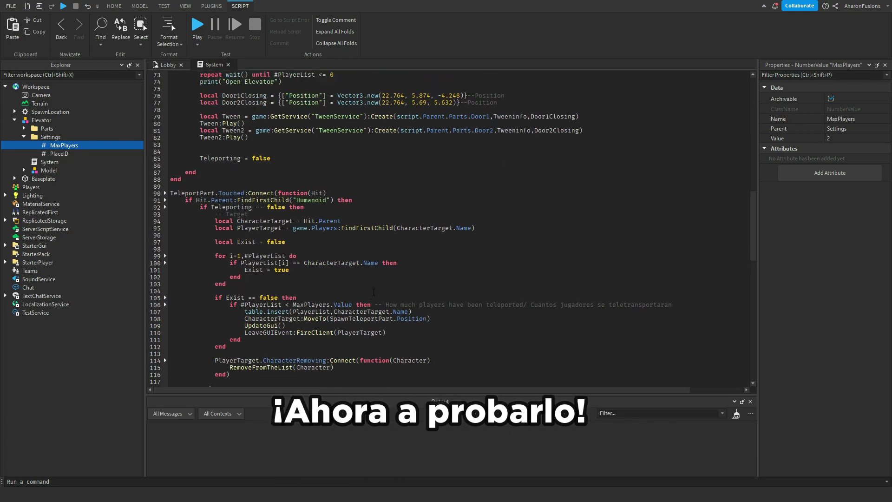
Return to the Lobby scene and publish its changes to Roblox.
click(332, 96)
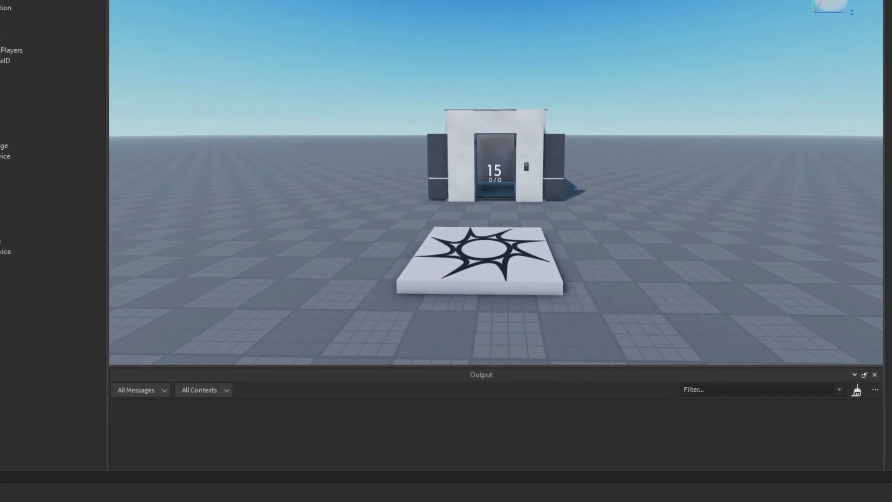
click(0, 0)
click(0, 0)
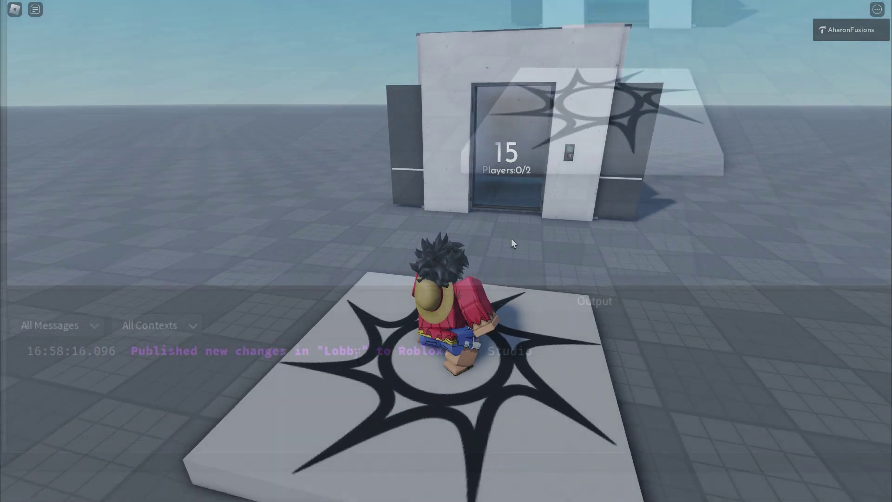
Launch the published game in the Roblox player and walk the character into the elevator.
key(d)
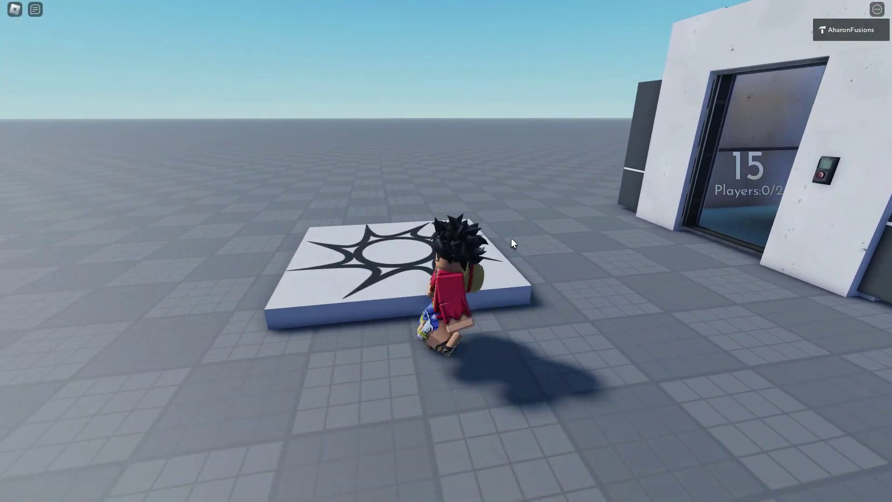
key(a)
key(w)
right_drag(511, 239, 511, 238)
key(d)
key(w)
key(s)
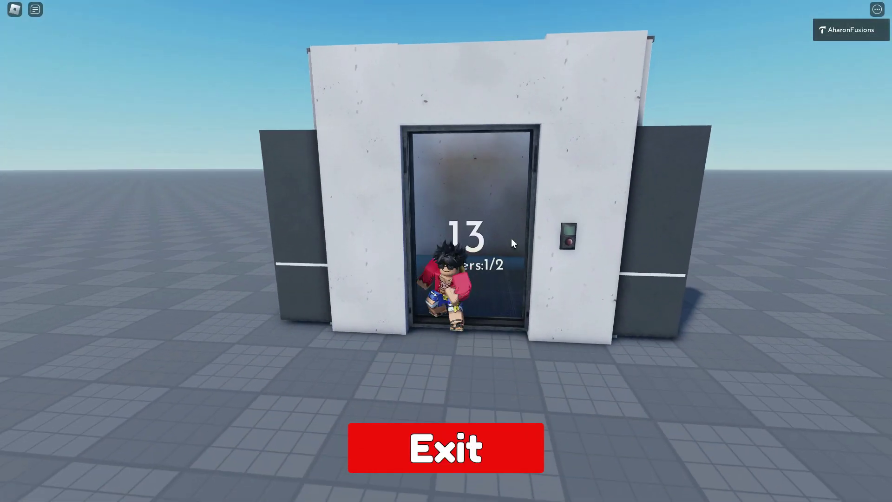
Test moving and jumping with the character inside the elevator while the countdown runs.
key(w)
scroll(511, 239, down, 3)
key(d)
key(a)
key(s)
key(space)
key(space)
key(space)
key(a)
key(d)
key(s)
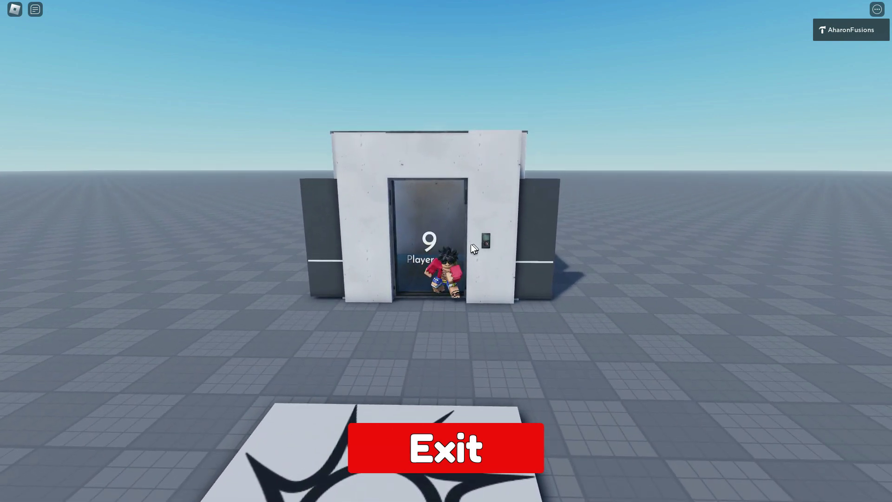
key(a)
key(w)
key(d)
key(s)
key(a)
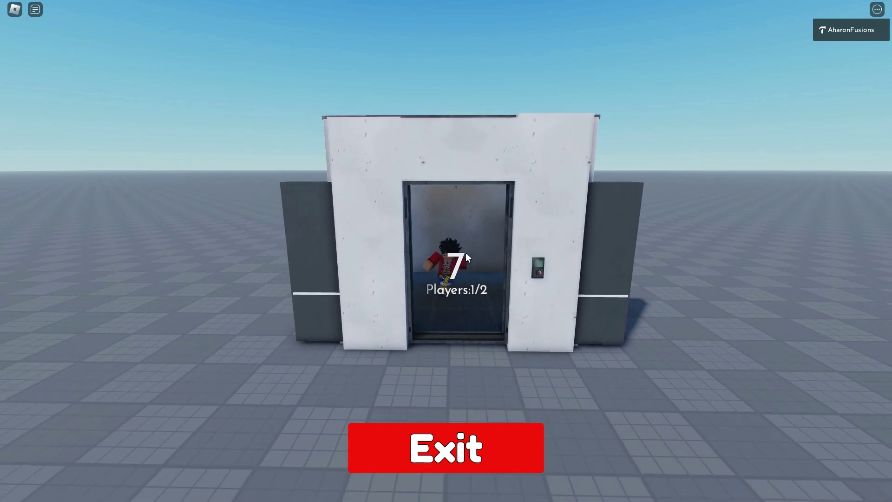
Keep the character in the elevator until the countdown ends, the doors close and the teleport starts.
key(w)
scroll(466, 253, down, 10)
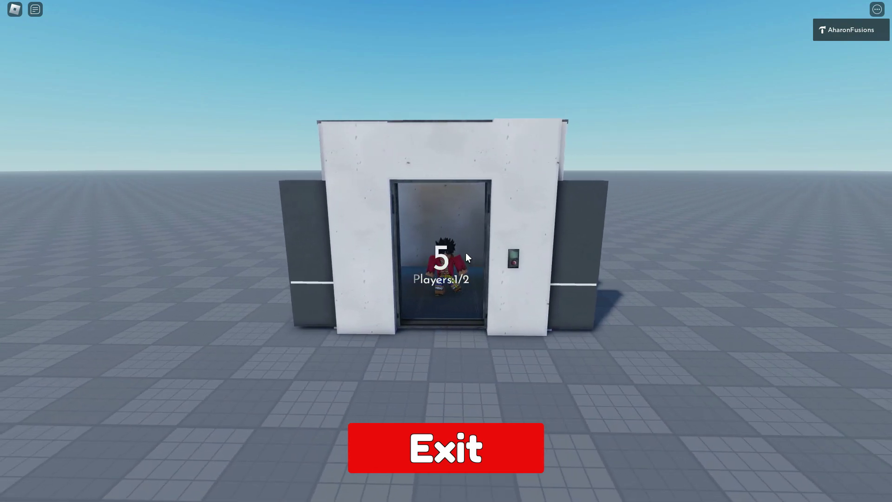
scroll(466, 252, down, 3)
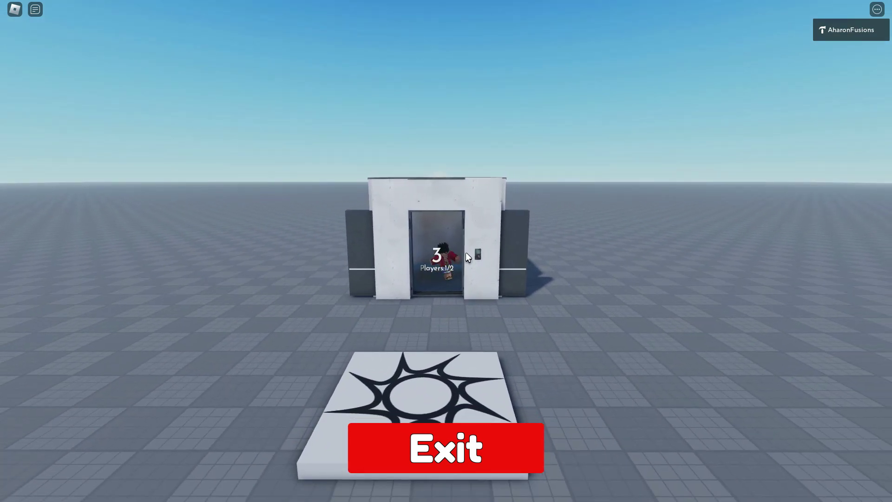
scroll(465, 251, up, 10)
scroll(465, 252, down, 10)
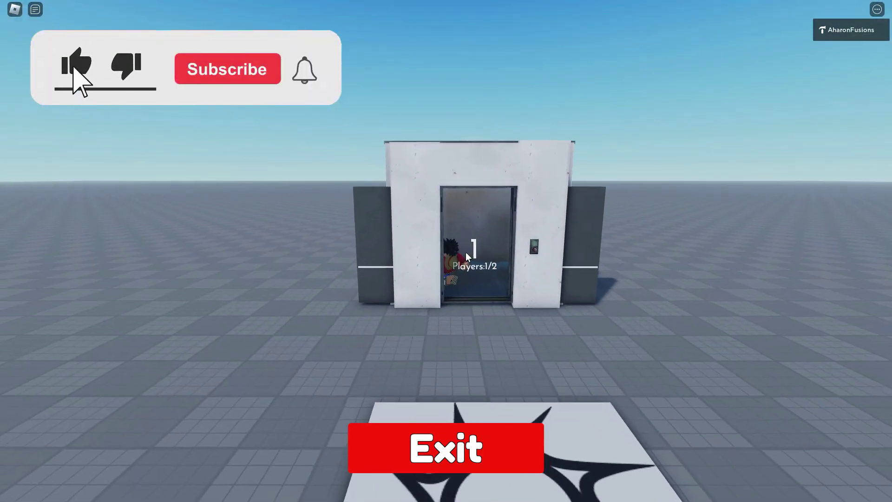
scroll(465, 251, up, 10)
scroll(465, 252, down, 10)
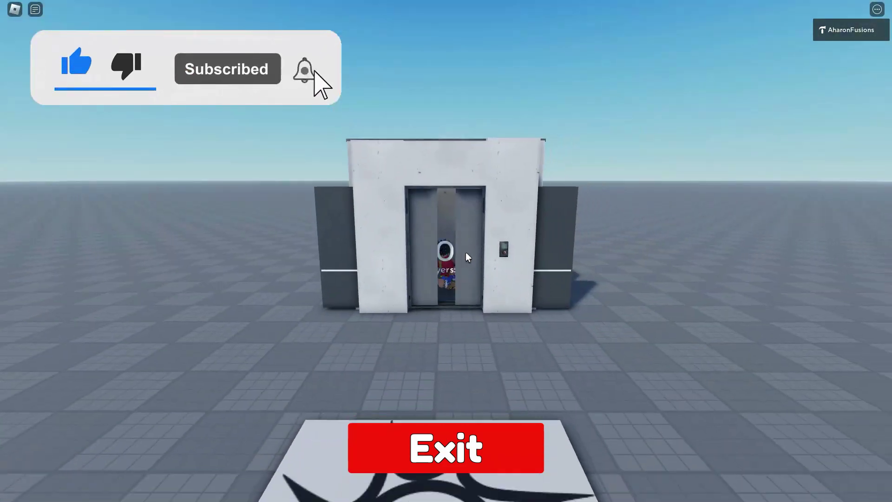
right_drag(465, 251, 466, 252)
scroll(465, 251, up, 3)
scroll(466, 252, down, 2)
scroll(466, 252, down, 4)
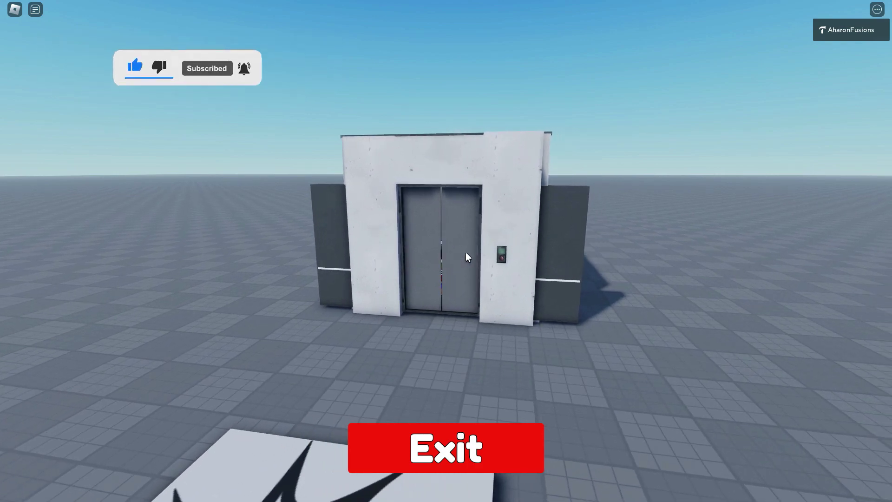
key(w)
key(s)
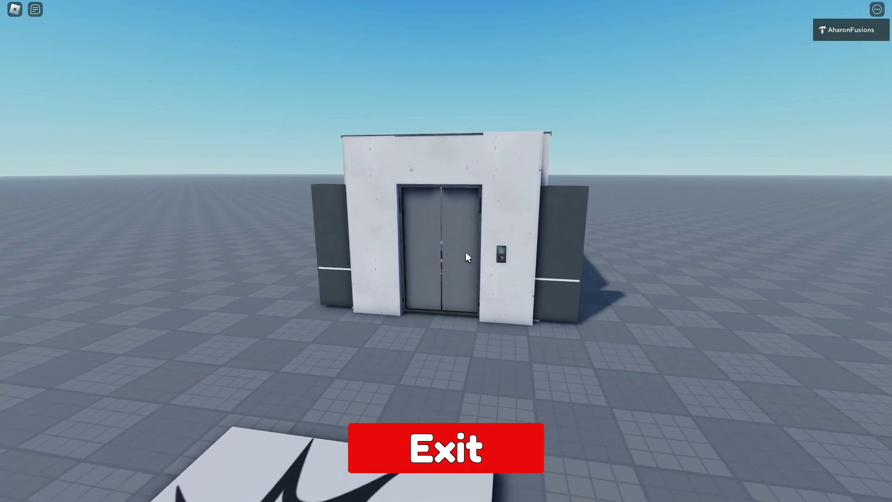
scroll(466, 252, up, 5)
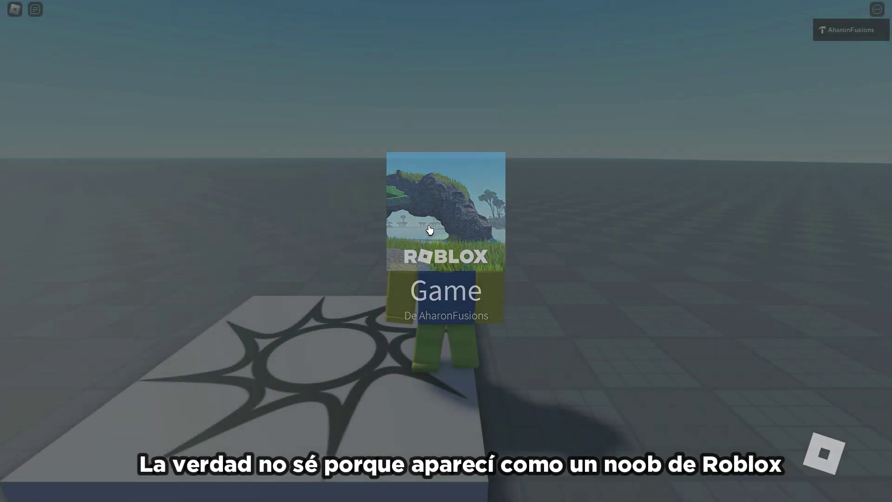
Walk and jump the character around the destination place to check the teleport.
key(w)
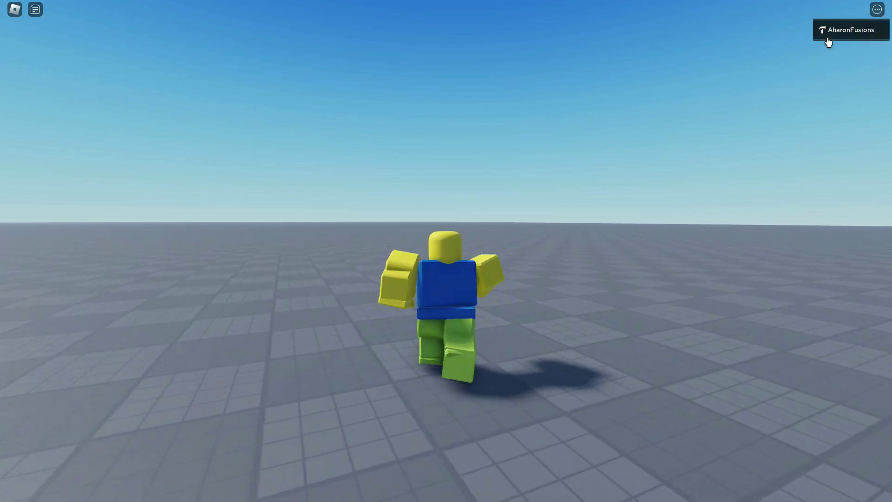
right_drag(577, 125, 577, 131)
key(space)
key(a)
scroll(577, 131, up, 3)
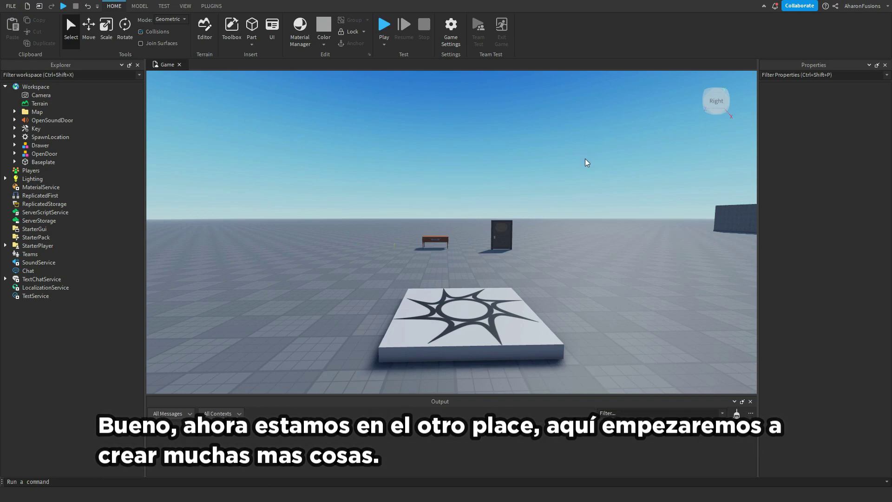
Switch to the Game place in Roblox Studio and examine the key, drawer table and door models.
key(d)
right_drag(567, 216, 568, 216)
key(w)
key(s)
key(w)
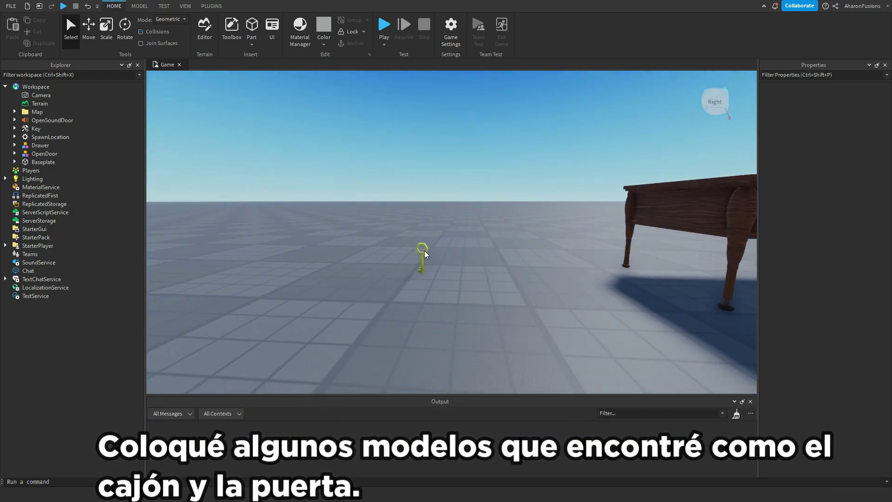
key(d)
right_drag(445, 253, 445, 252)
key(s)
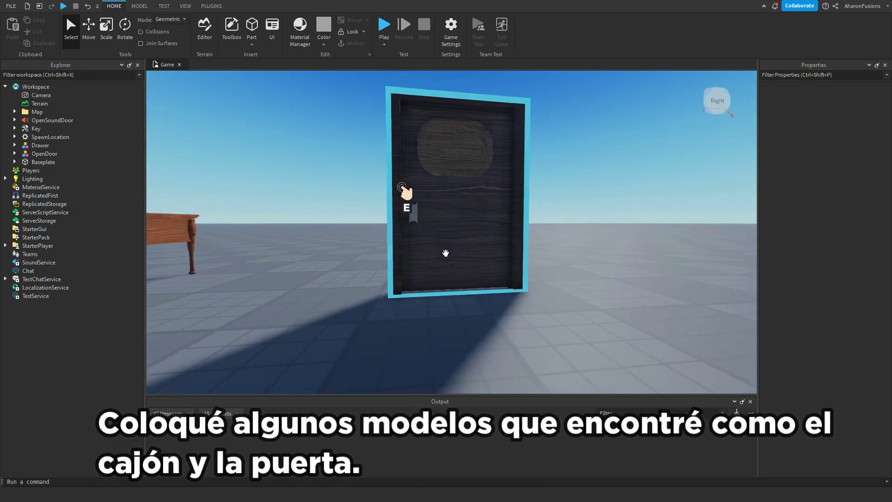
right_drag(445, 253, 445, 252)
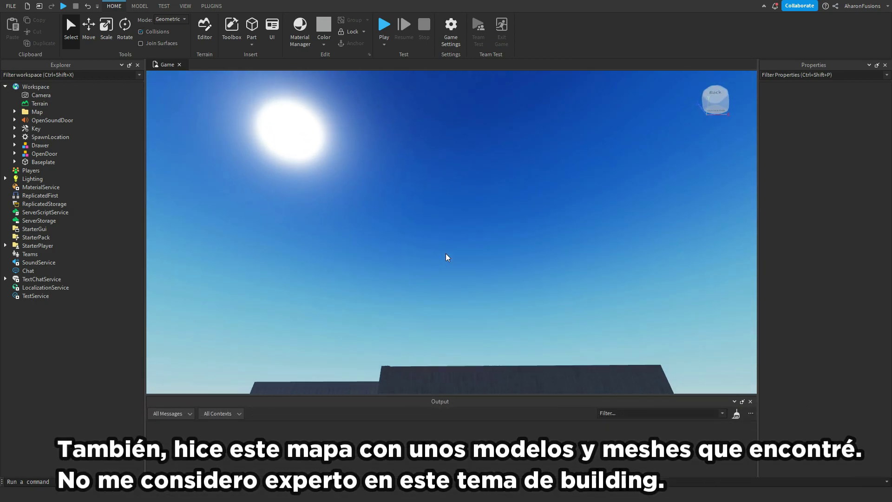
Examine the map building in the Game place from several viewpoints.
right_drag(445, 253, 445, 253)
key(d)
right_drag(539, 161, 539, 161)
key(w)
key(w)
key(a)
key(w)
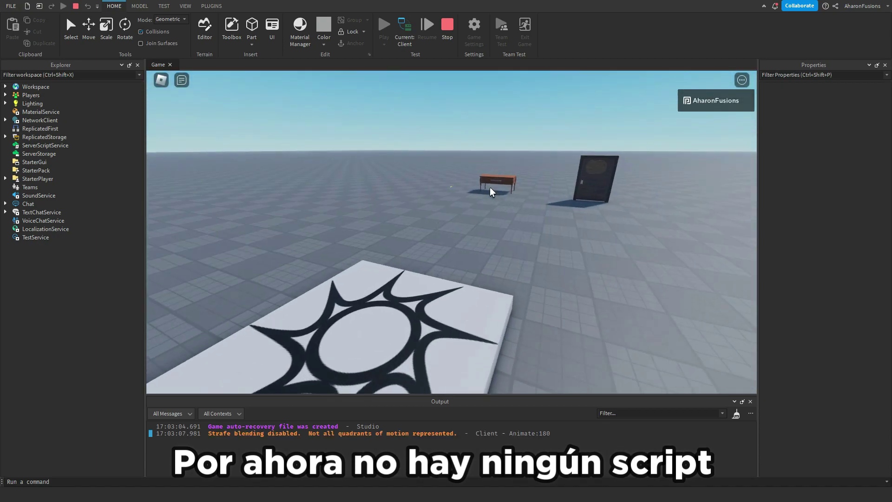
Walk the playtest character to the drawer table and check how it behaves without scripts.
key(w)
key(w)
right_drag(490, 186, 481, 188)
scroll(481, 189, up, 2)
key(w)
scroll(482, 189, down, 2)
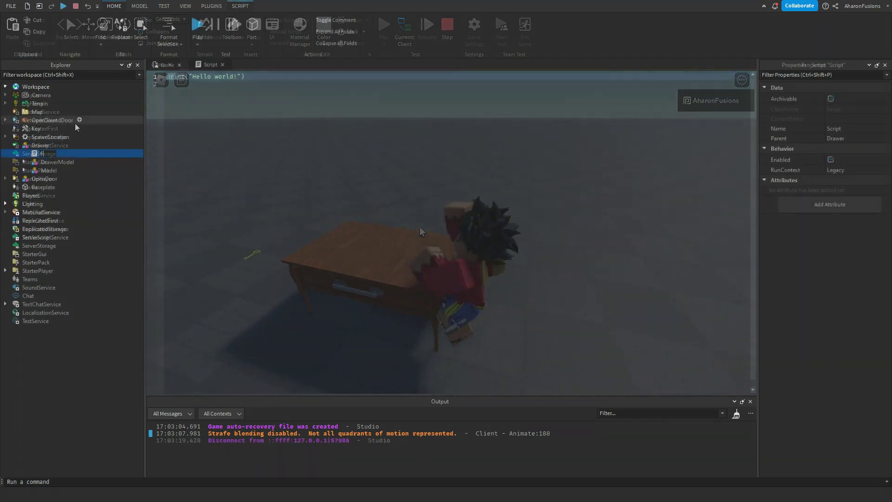
Name the Drawer script DrawerSystem and replace its default code with a "--// Services" section declaring TweenService = game:GetService("TweenService").
text(DrawerSystem)
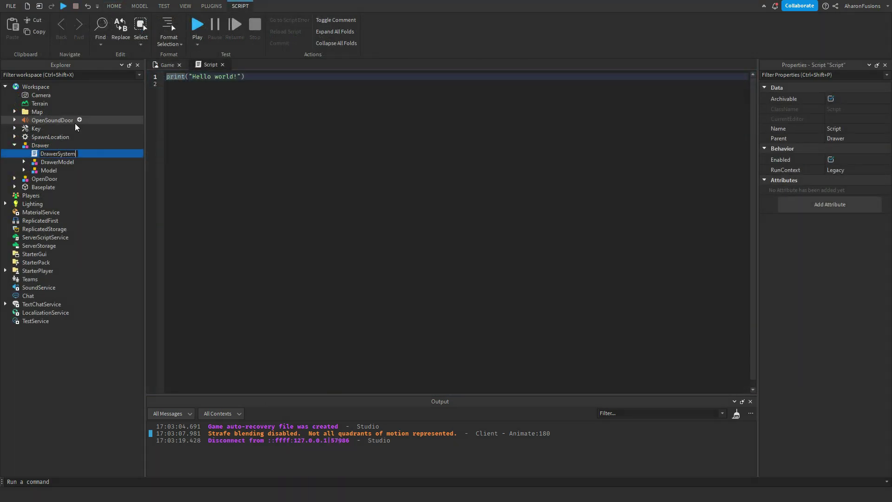
key(Return)
text(--/)
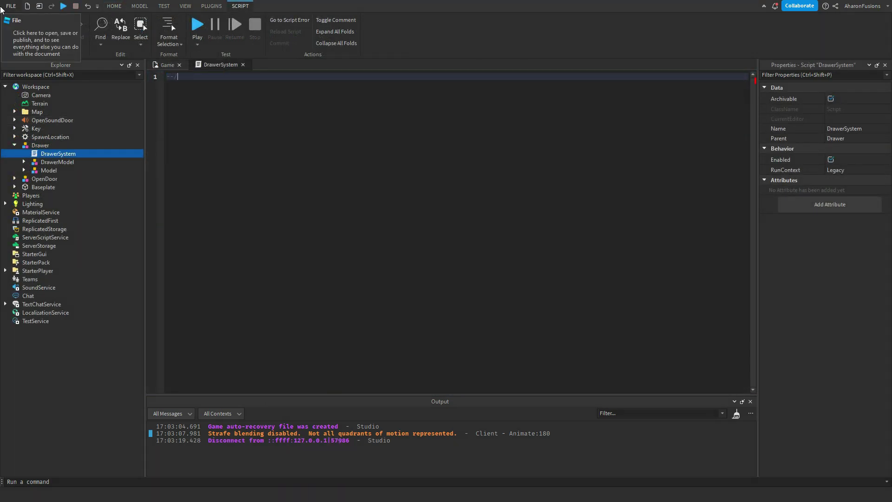
text(/ Services local TweenService = get)
key(Tab)
text((")
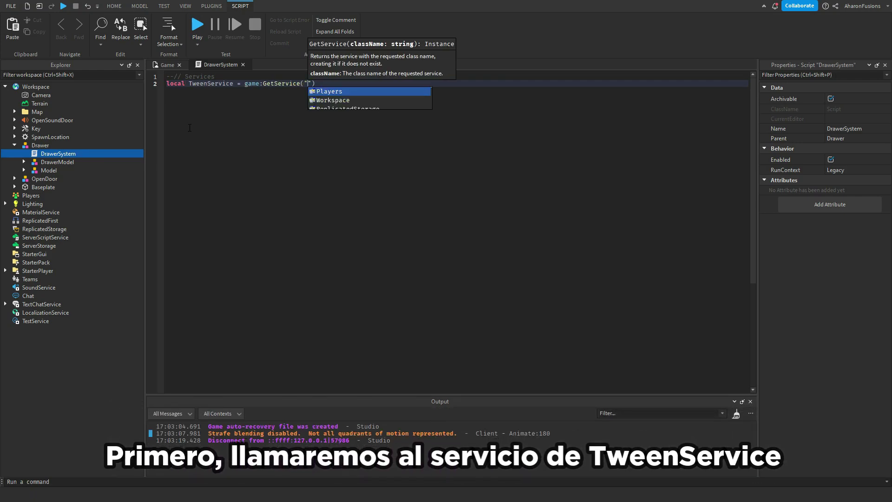
text(TweenService"))
Add a "--// Parts" section declaring DrawerModel = script.Parent.DrawerModel, Drawer = DrawerModel.Drawer1 and DrawOpenPosition = DrawerModel.DrawOpenPosition.
key(Return)
key(Return)
text(--// Parts)
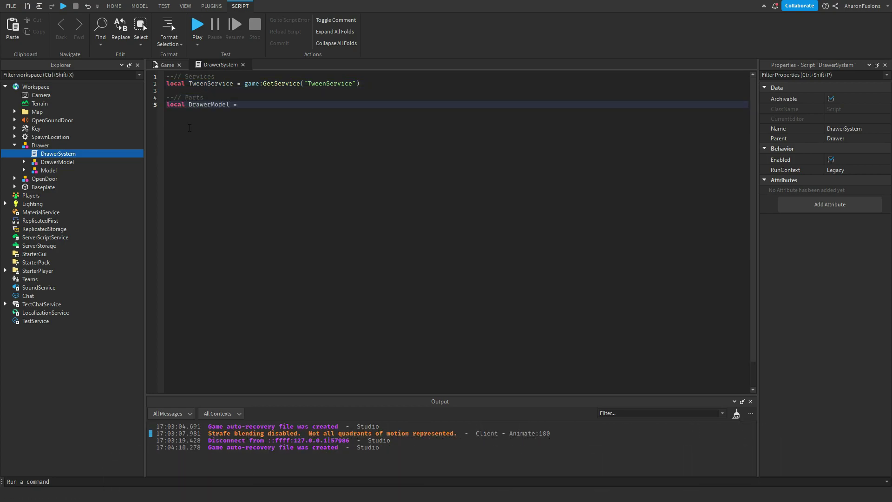
key(Tab)
text(.DrawerModel)
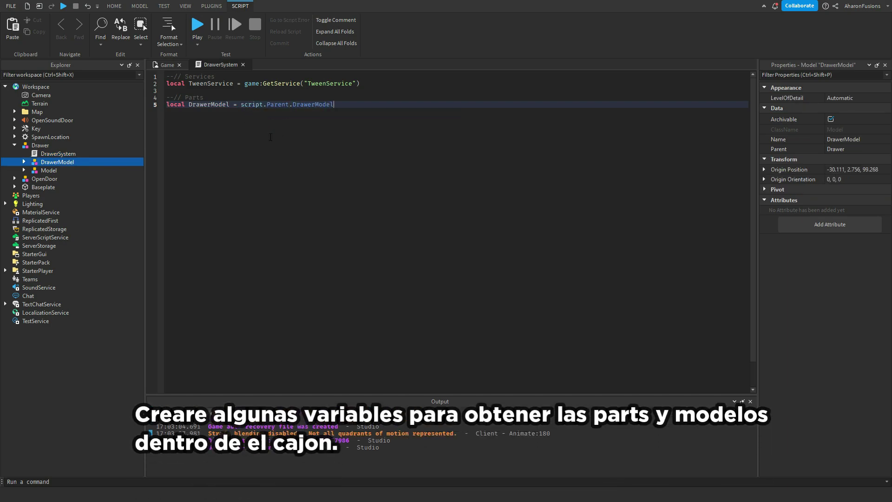
key(Return)
text(local Drawer = DrawerModel.Drawer1)
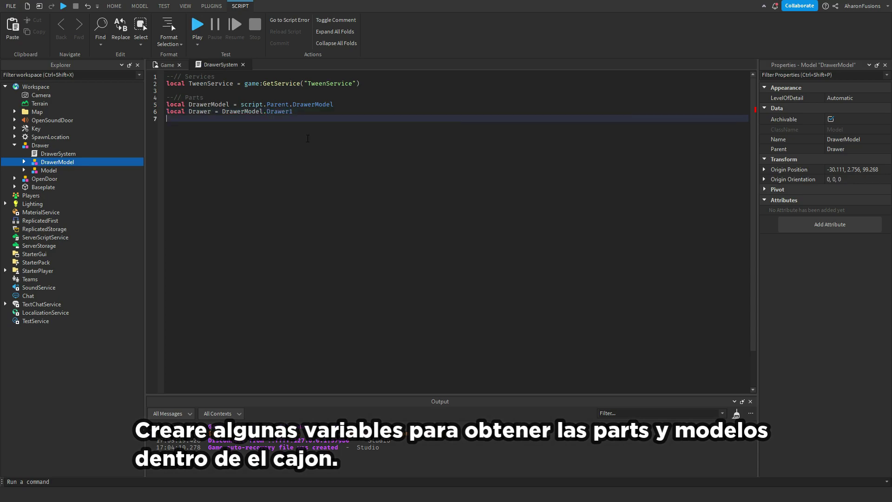
text( local DrawOpenPosition = DrawerModel.dra)
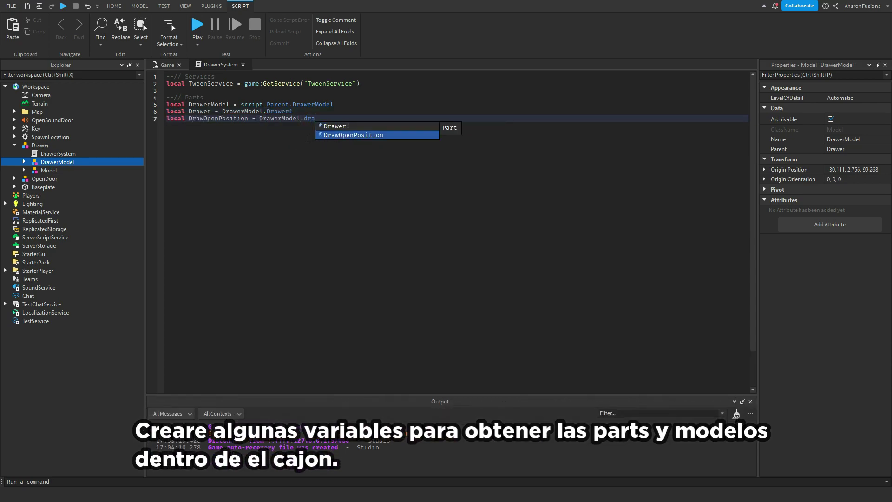
key(Tab)
key(Up)
key(Return)
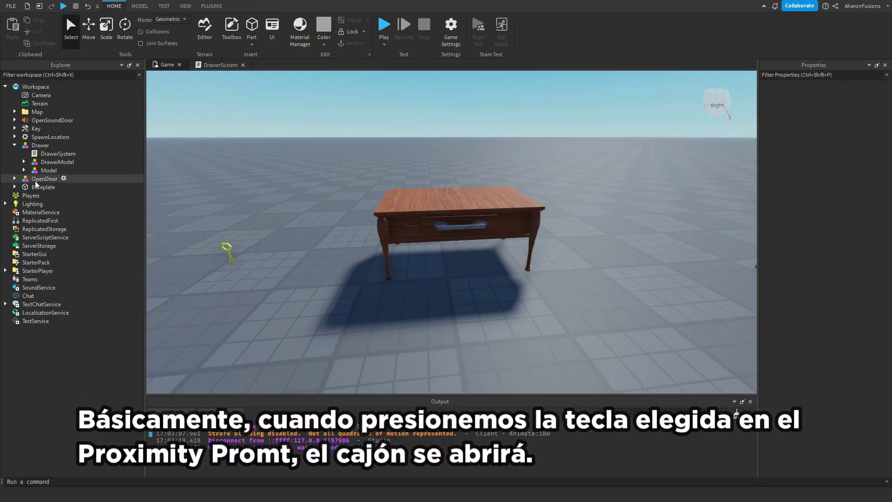
Inspect the parts inside DrawerModel in the Game scene and select Drawer1.
click(23, 161)
double_click(52, 188)
click(24, 195)
click(24, 195)
double_click(70, 171)
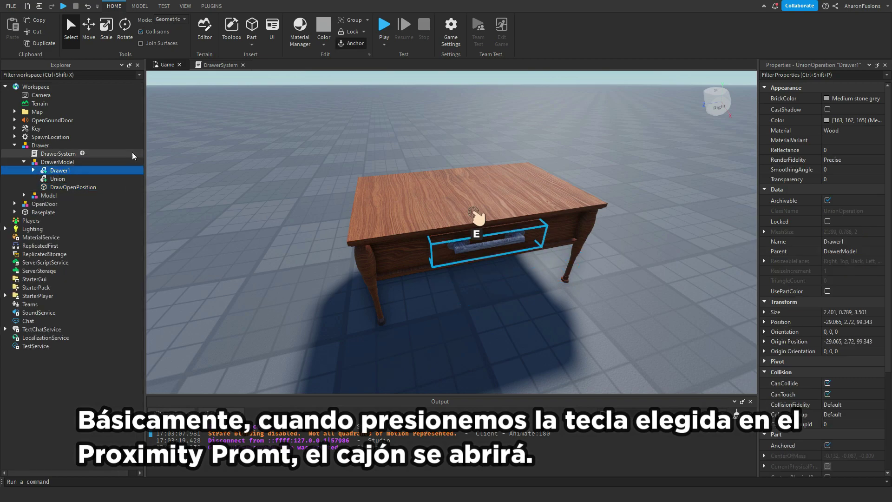
Try copying the DrawOpenPosition part's position onto Drawer1 to demonstrate the open drawer.
click(73, 188)
click(787, 272)
key(ctrl+c)
click(65, 171)
click(783, 321)
key(ctrl+v)
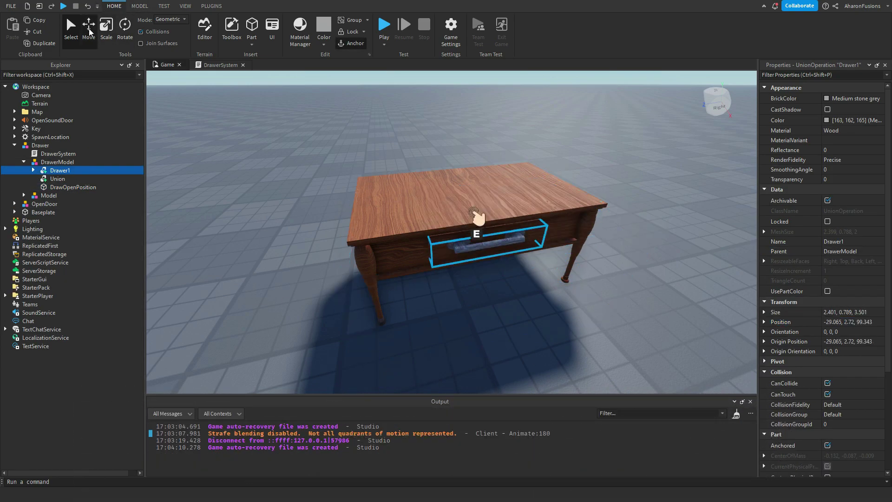
key(ctrl+2)
click(511, 260)
key(f)
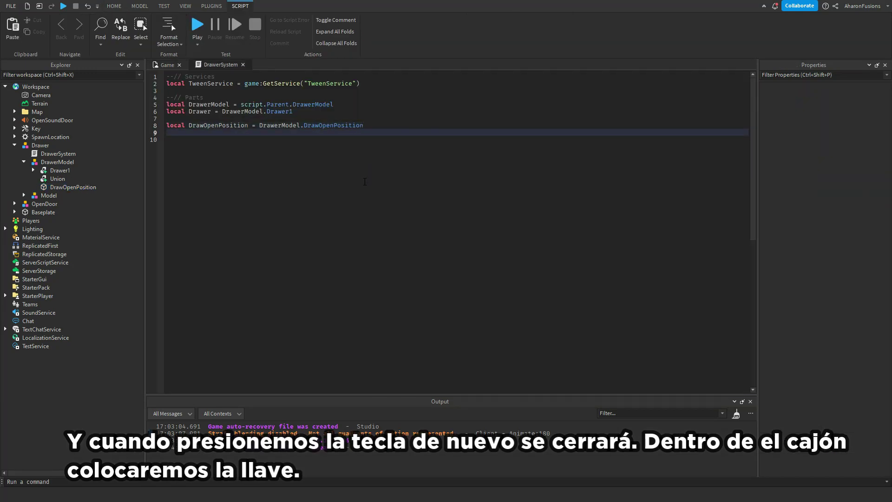
Declare local ProximityPromt = Drawer.ProximityPrompt beneath the part variables in the DrawerSystem script.
key(Return)
text(local Proximity)
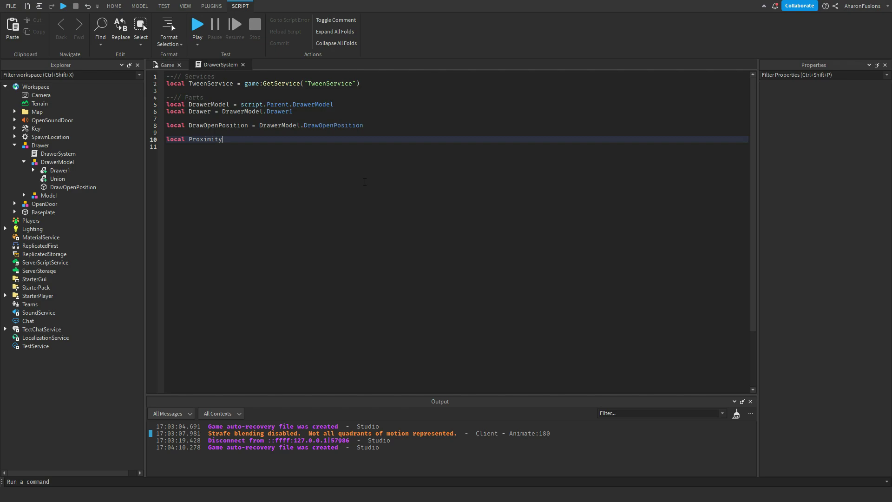
text(Promt = drawer.Ope)
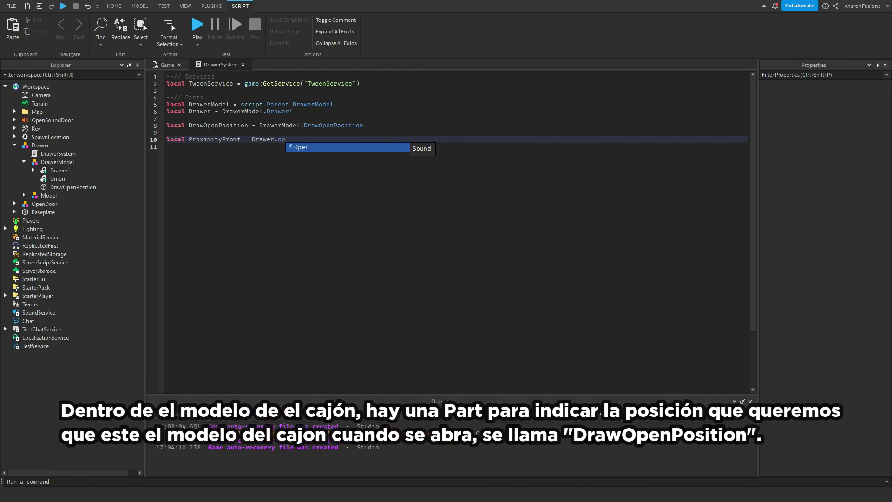
text(ProximityPrompt)
key(Return)
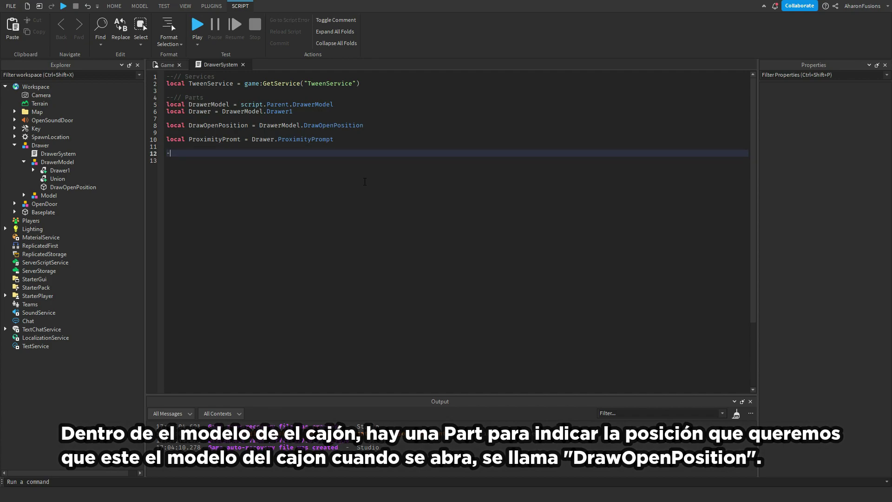
Add a "--// Sounds" comment and tidy the blank lines so DrawOpenPosition sits directly beneath the Drawer declaration.
key(Return)
key(Return)
click(209, 134)
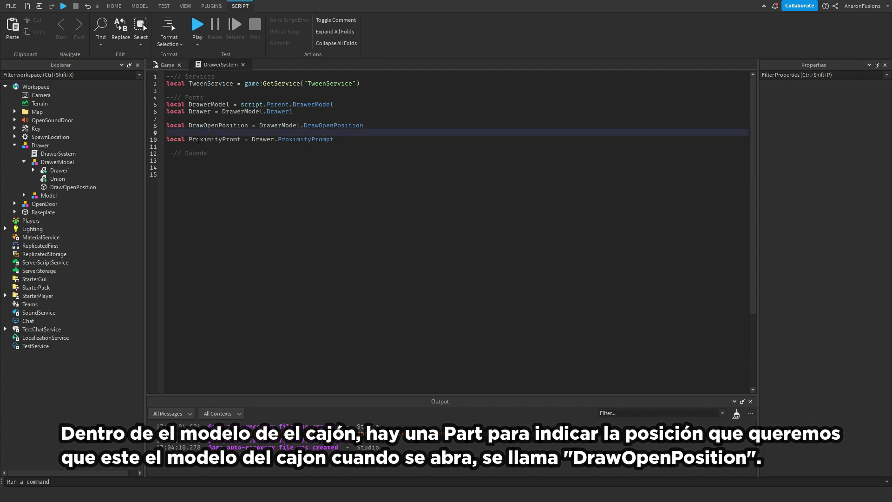
click(200, 160)
click(205, 139)
click(200, 146)
click(195, 119)
key(BackSpace)
click(191, 126)
key(Return)
key(Down)
key(Down)
key(Down)
key(Down)
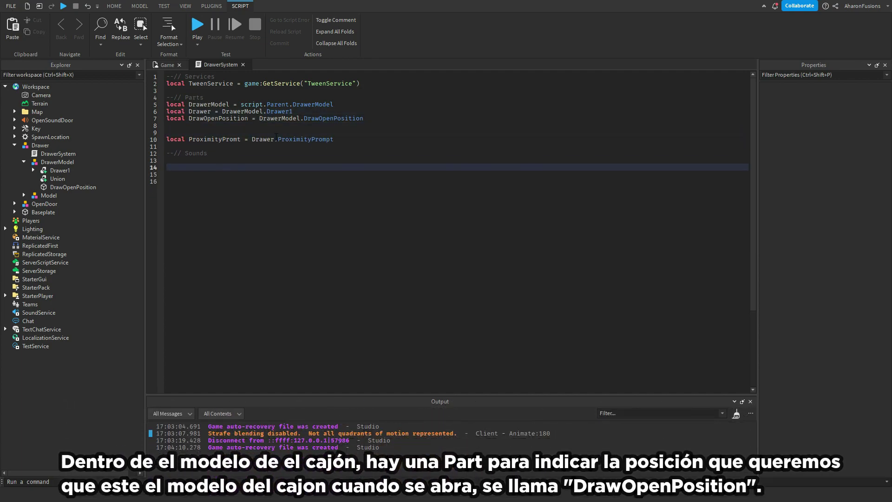
Declare OpenSound = Drawer.Open and CloseSound = Drawer.Close in the Sounds section, checking the sound names inside Drawer1.
text(dr)
key(BackSpace)
key(BackSpace)
text(local OpenSound)
key(Return)
text(local CloseSound)
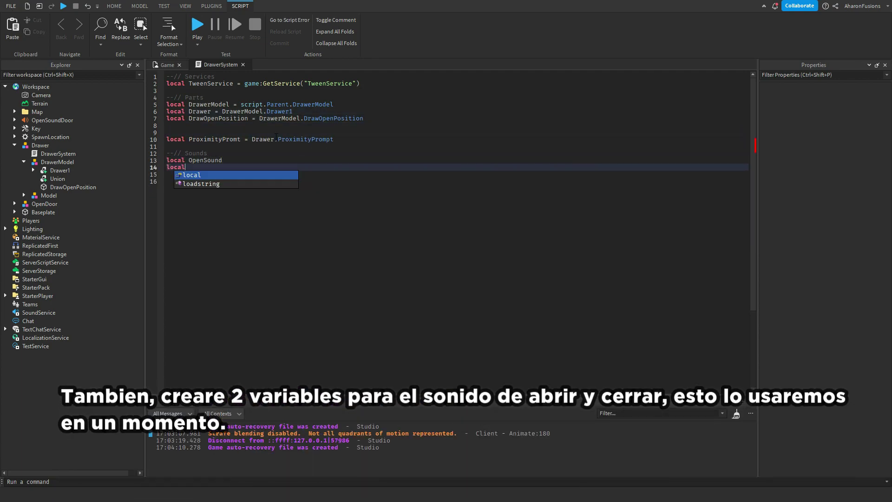
click(249, 161)
text(= Drawer.Open)
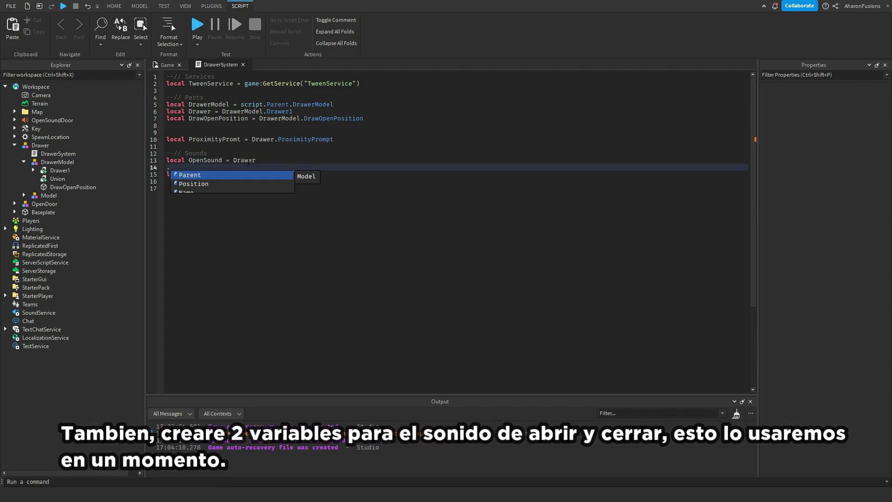
click(33, 170)
click(66, 179)
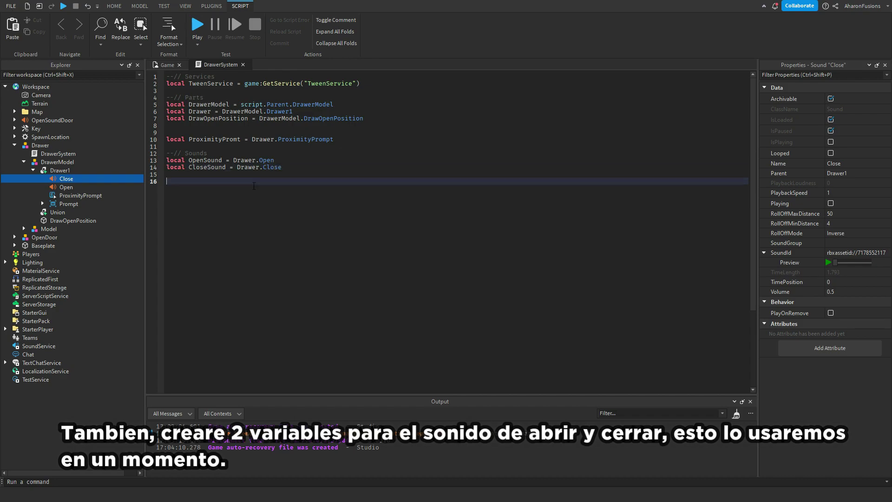
Connect a function to ProximityPromt.Triggered that runs print("Hi") in the DrawerSystem script, and clear the output log.
text(ximityPromt.Triggered)
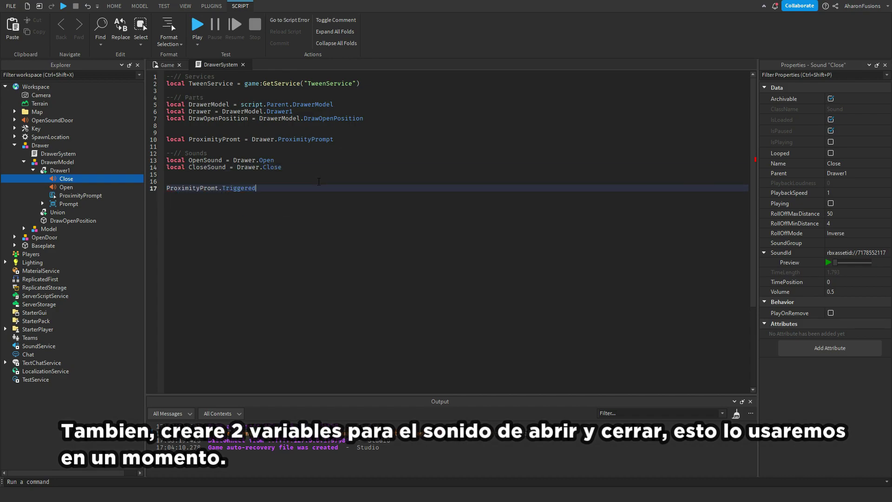
click(736, 414)
text(:f)
key(Return)
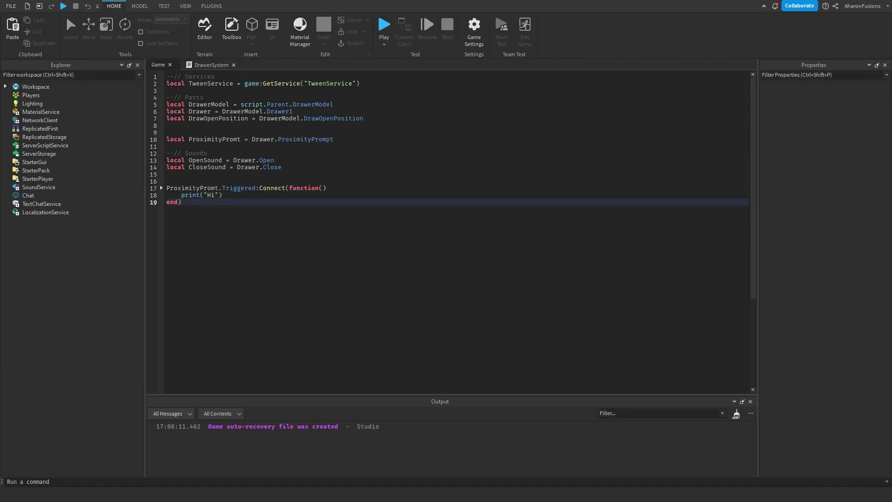
Playtest the game, walk to the desk, trigger the drawer prompt repeatedly to check the print output, and end the test.
key(F5)
key(w)
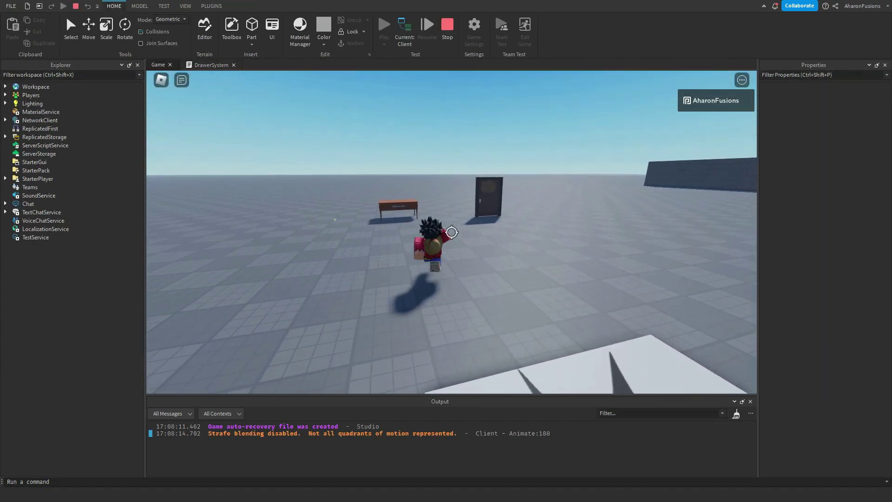
key(w)
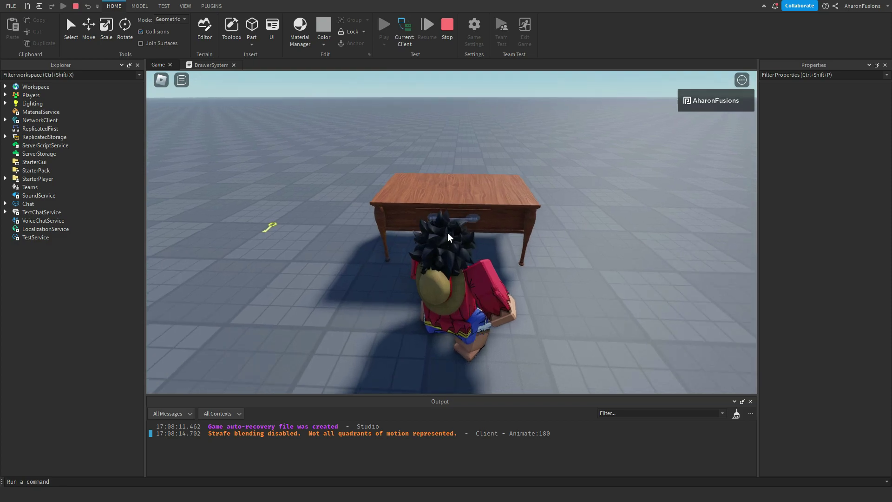
key(e)
key(e)
key(e)
key(e)
key(e)
key(e)
key(e)
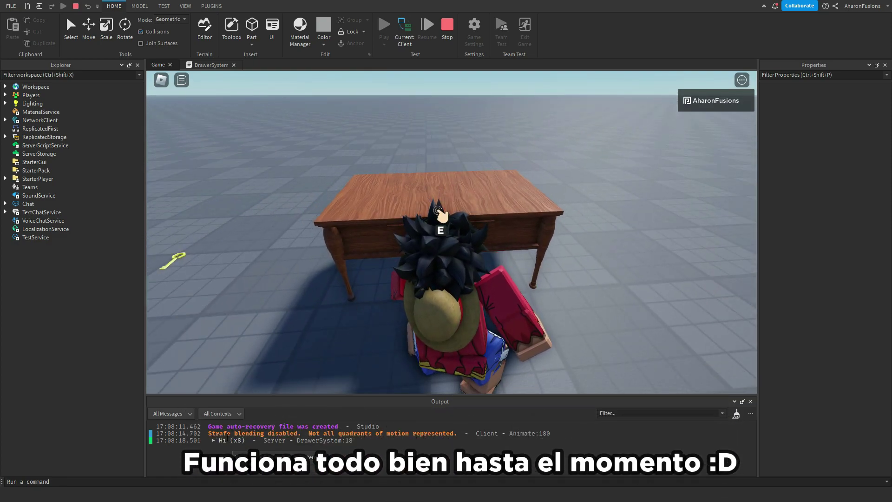
click(223, 441)
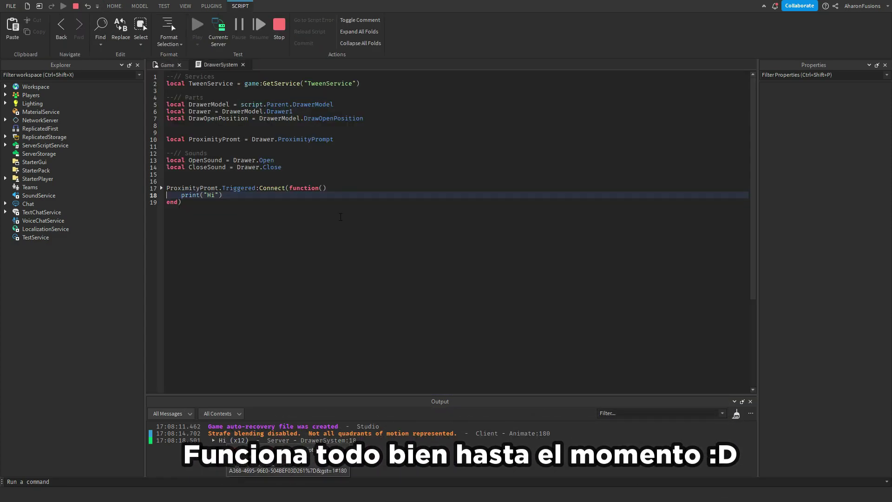
key(shift+F5)
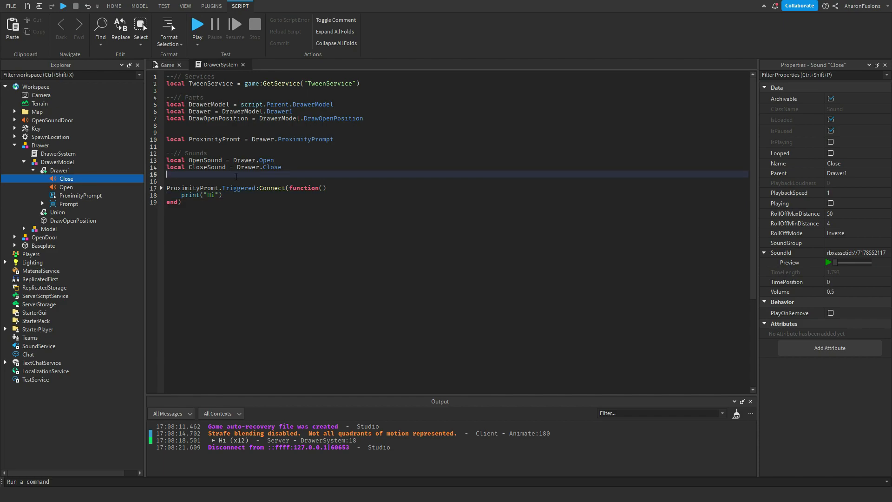
Replace print("Hi") with an if/else on ProximityPromt.ActionText == "Open Drawer" that switches the text to "Close Drawer" or back to "Open Drawer".
click(77, 195)
key(Return)
text(if )
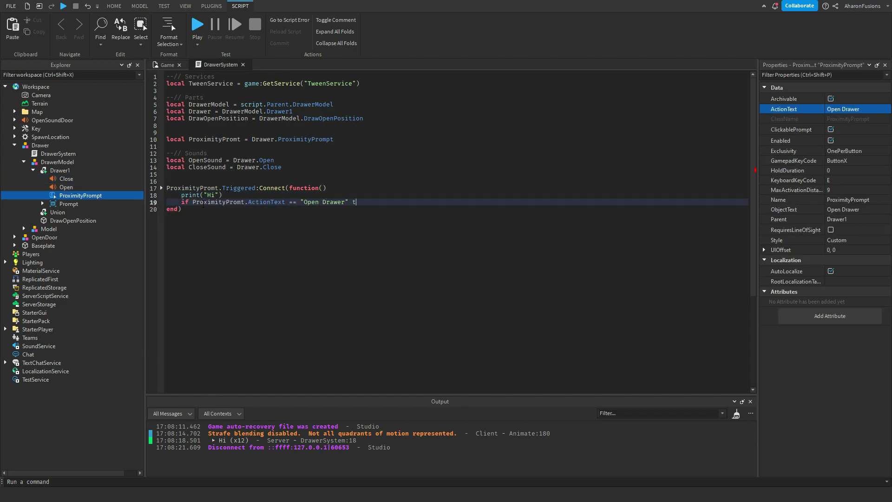
text(ProximityPromt.ActionText)
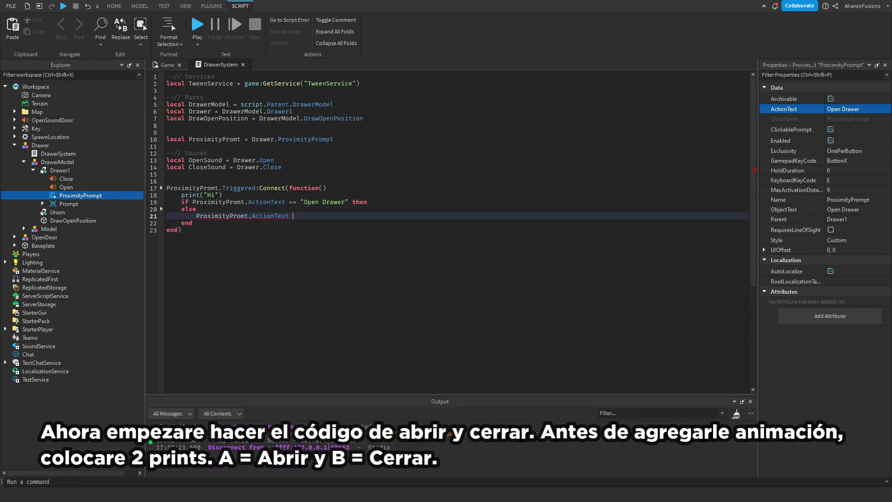
click(375, 203)
key(Return)
text(ProximityPromt.ActionText = "Open Drawer")
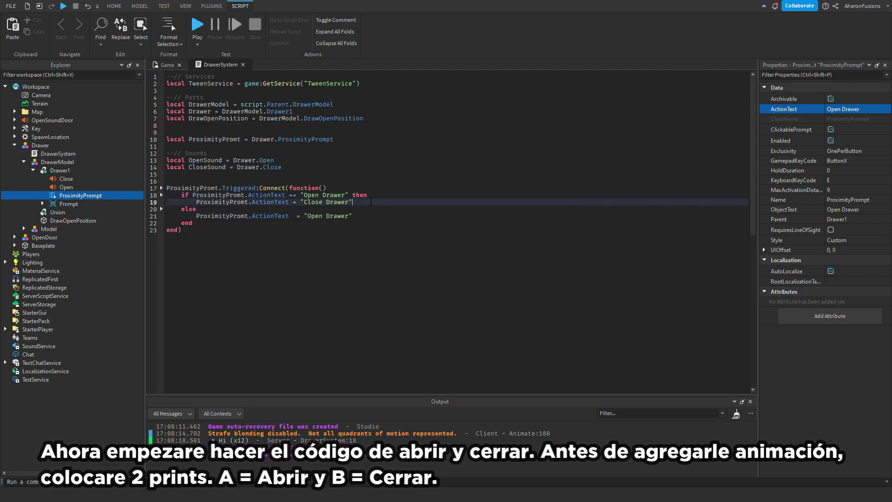
Add print("a") to the "Open Drawer" branch and print("b") to the else branch of the Triggered function.
click(233, 203)
click(372, 195)
key(Return)
text(print("a"))
click(246, 217)
key(Return)
text(print("b"))
scroll(246, 226, down, 1)
click(279, 137)
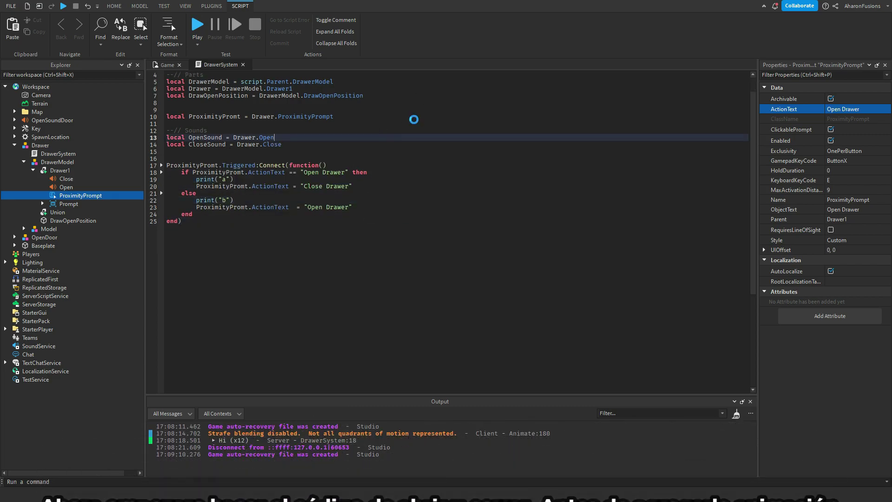
Playtest the a/b prints by triggering the desk's drawer prompt repeatedly, and end the test.
click(197, 25)
key(w)
key(shift)
scroll(452, 224, up, 3)
scroll(452, 223, down, 3)
scroll(452, 207, up, 1)
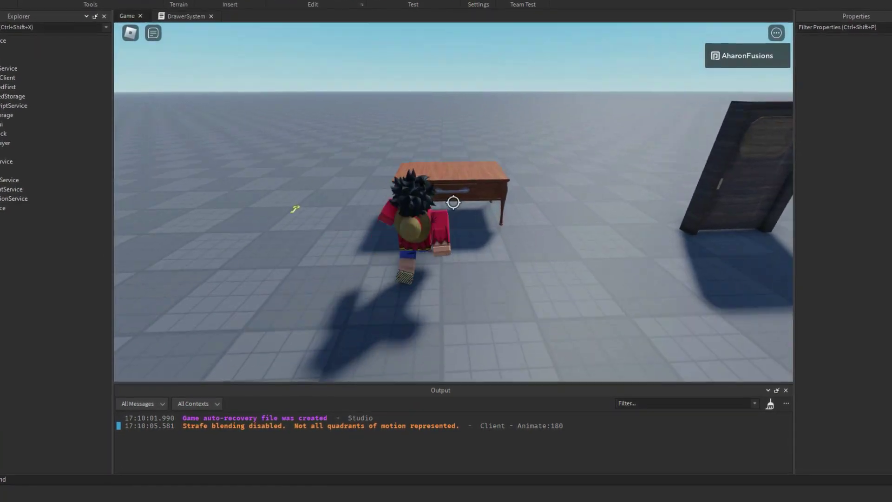
scroll(453, 207, up, 4)
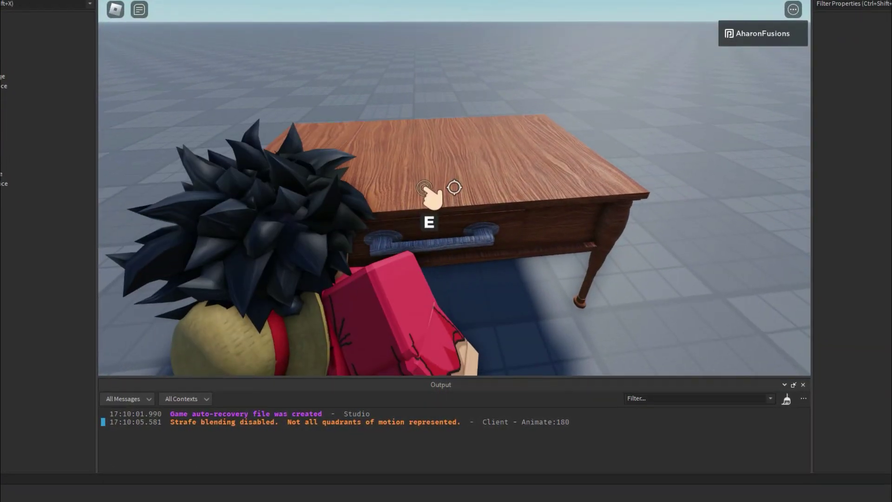
key(e)
key(e)
key(e)
key(e)
key(e)
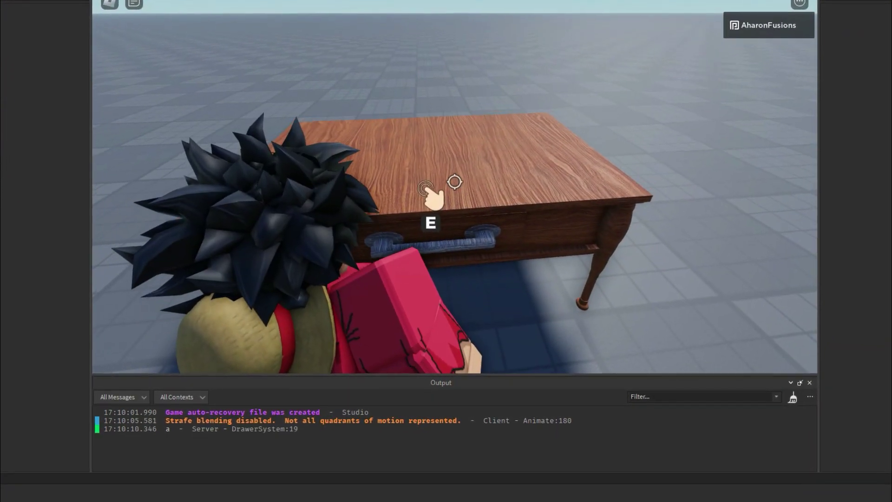
key(e)
key(e)
key(e)
key(e)
key(e)
key(e)
key(e)
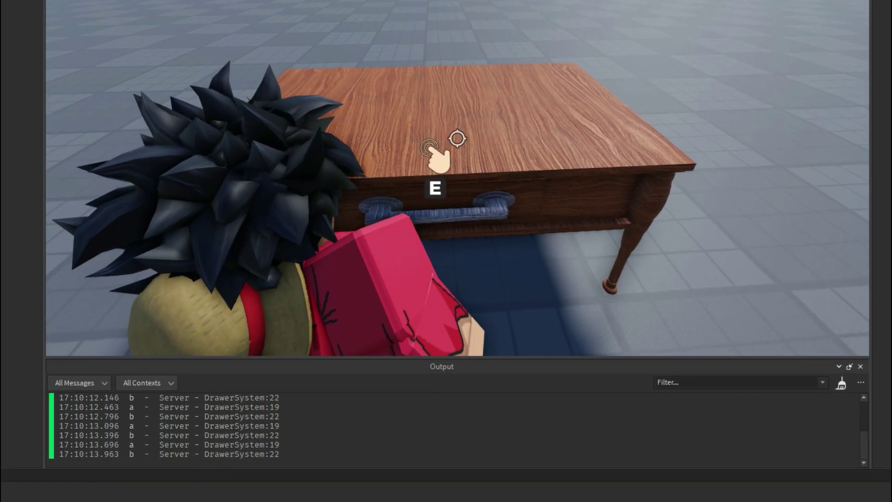
key(e)
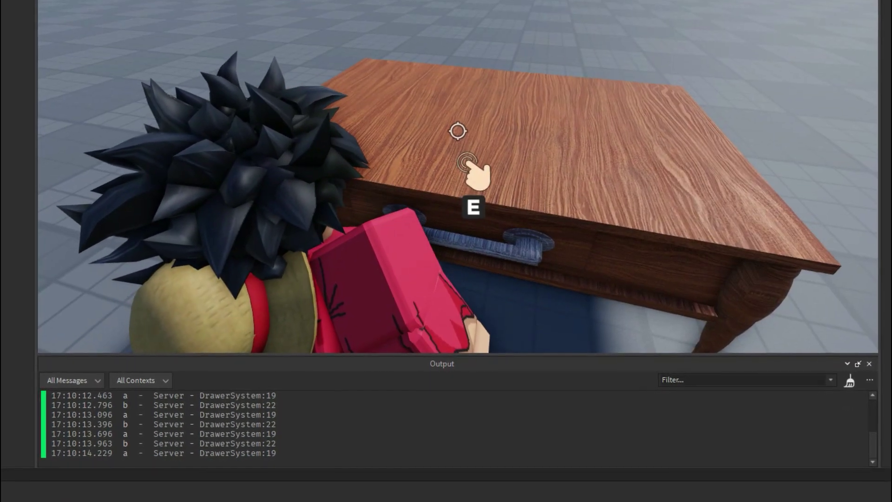
key(shift+F5)
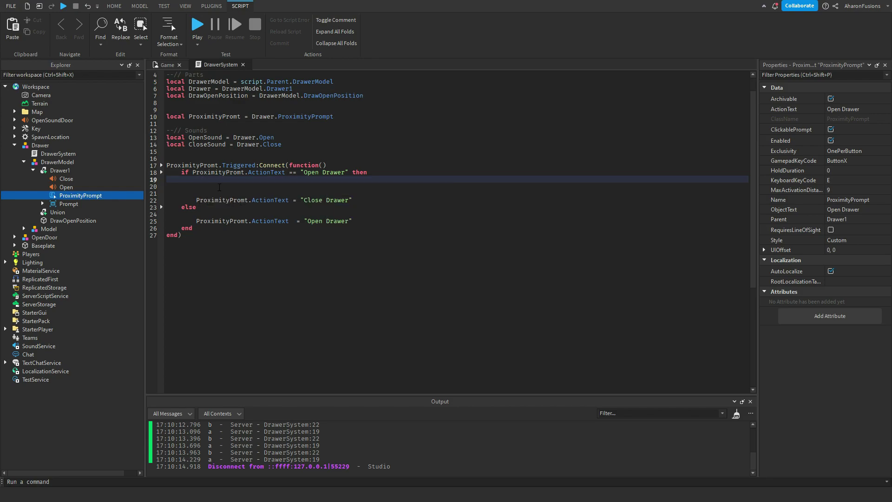
Remove both prints and declare local TweenInformation = TweenInfo.new(0.6,Enum.EasingStyle.Exponential,Enum.EasingDirection.Out,0,false,0) below the sounds.
text(eenInfo.new(0.6),Enum.ea)
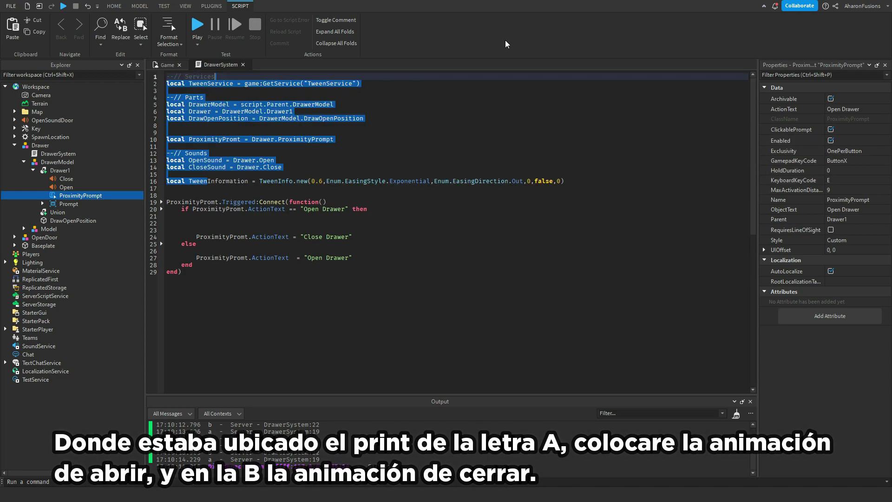
key(Return)
Create OpenDrawerAnim and CloseDrawerAnim tweens of Drawer to DrawOpenPosition.Position and Drawer.Position using TweenInformation, and play each in its matching branch.
text(local OpenDrawerAnim = TweenService:Create(Drawer,TweenInformation,)
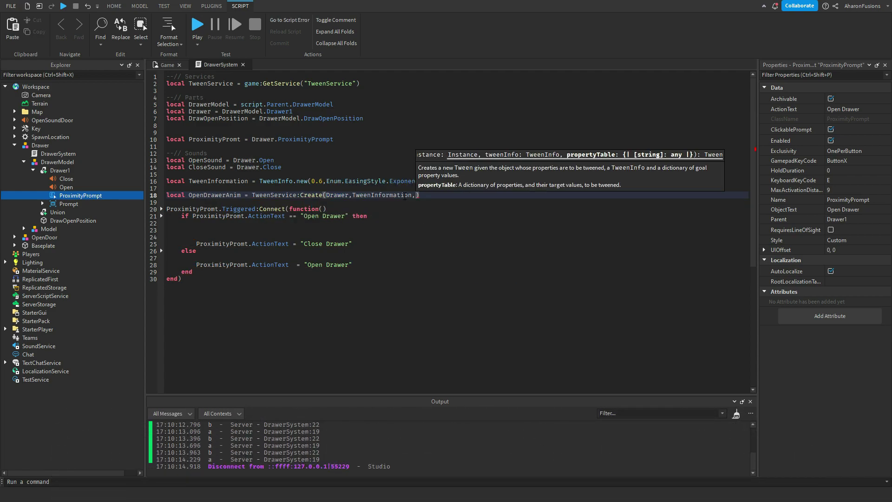
text(Position = dra)
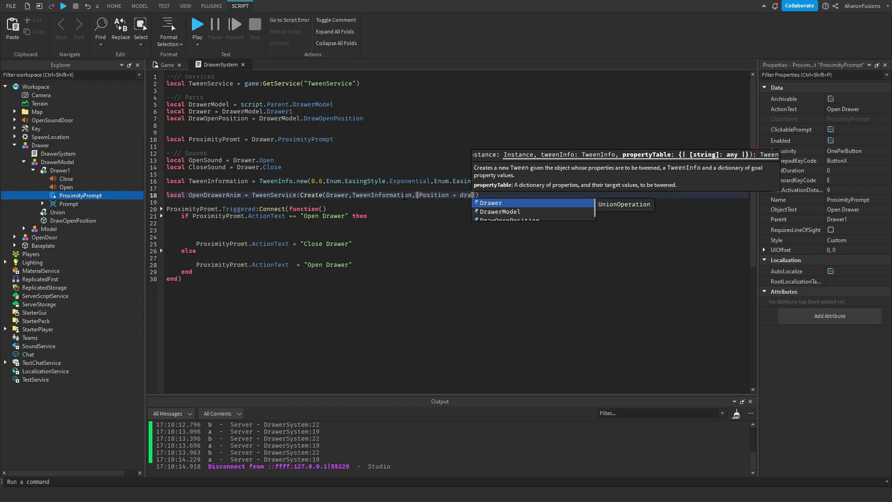
text(:Play())
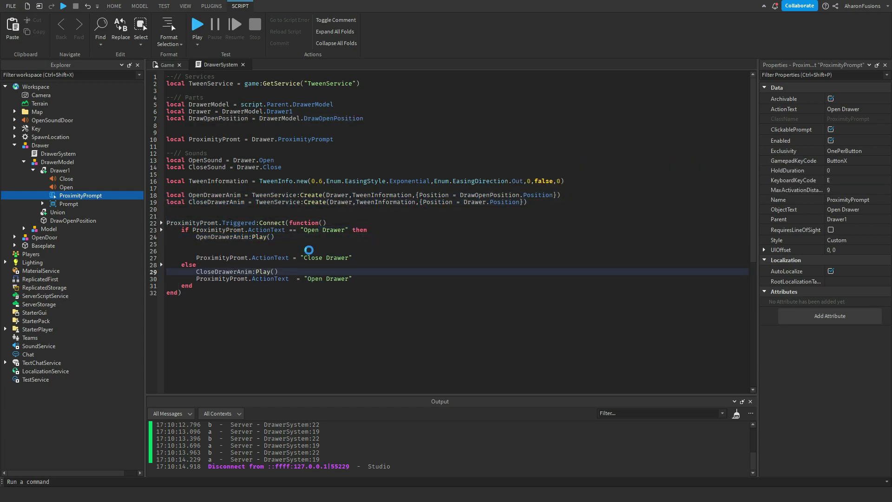
Playtest the drawer animation by opening and closing the drawer from several angles around the desk, and end the test.
key(F5)
key(w)
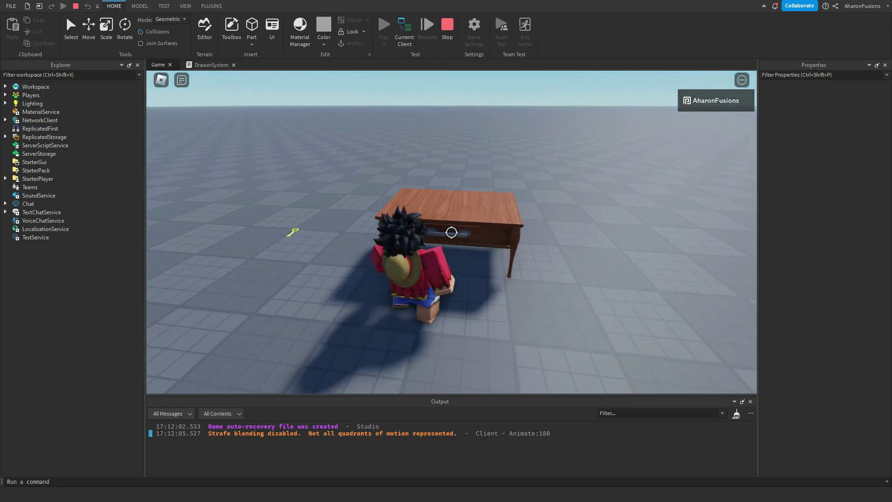
scroll(451, 233, up, 3)
key(e)
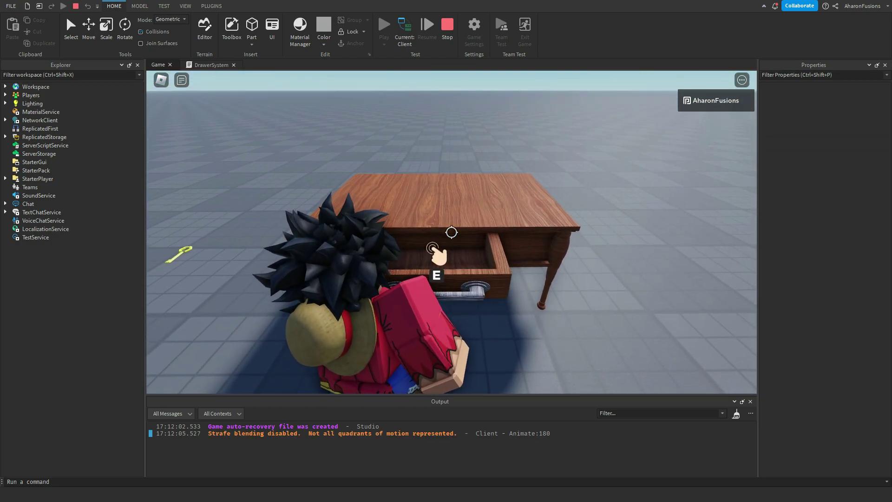
key(e)
key(e)
scroll(451, 232, up, 5)
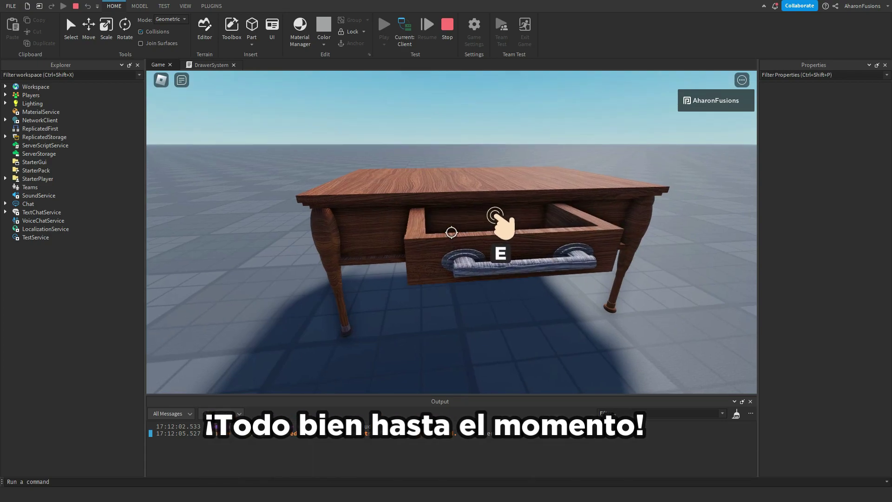
key(e)
key(a)
key(space)
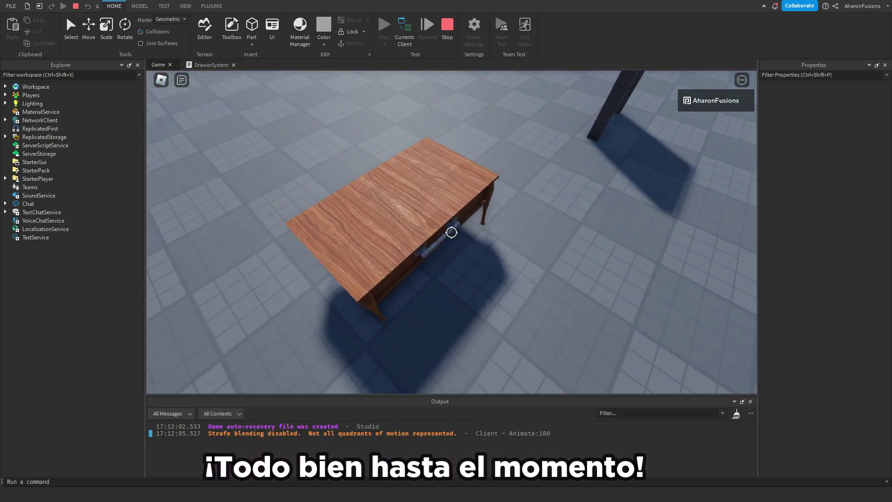
key(e)
key(e)
key(d)
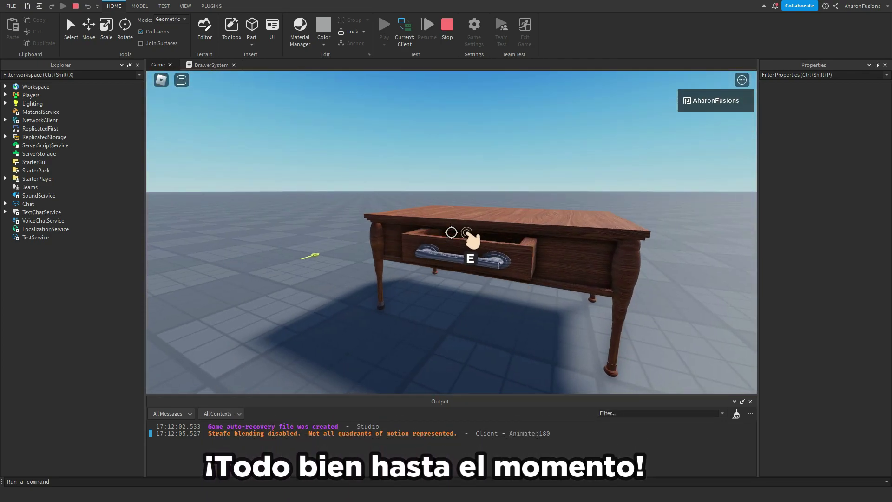
key(a)
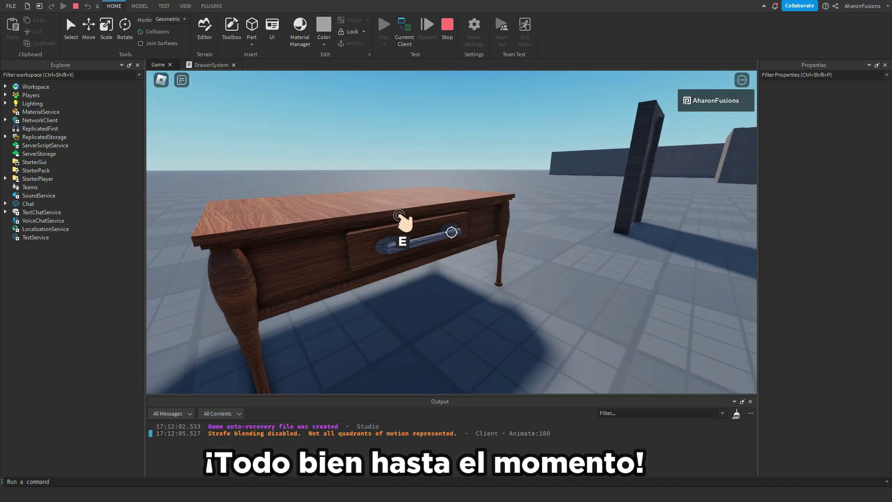
key(w)
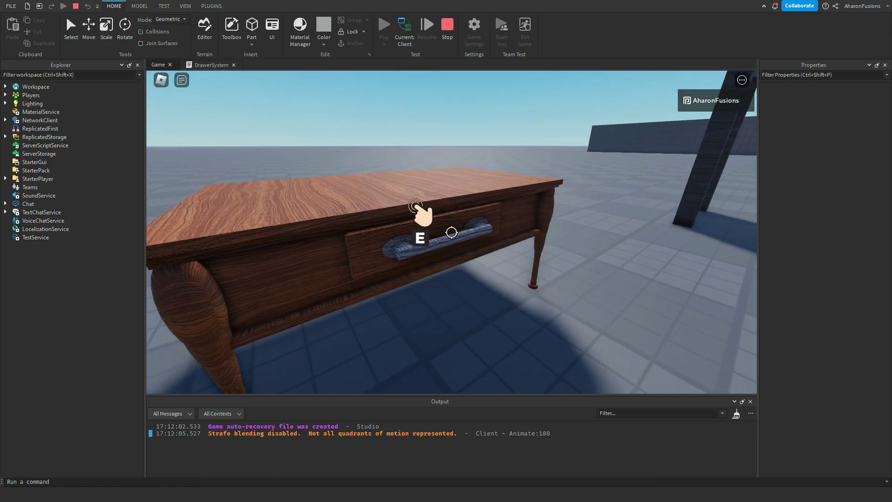
key(d)
key(d)
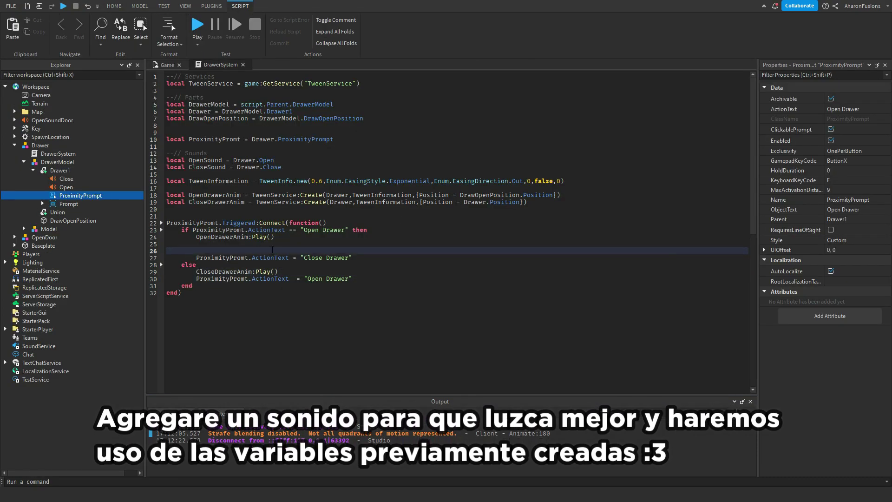
Add OpenSound:Play() after the open animation and CloseSound:Play() after the close animation, tidying the blank lines in both branches.
key(BackSpace)
text(OpenSound:Play()
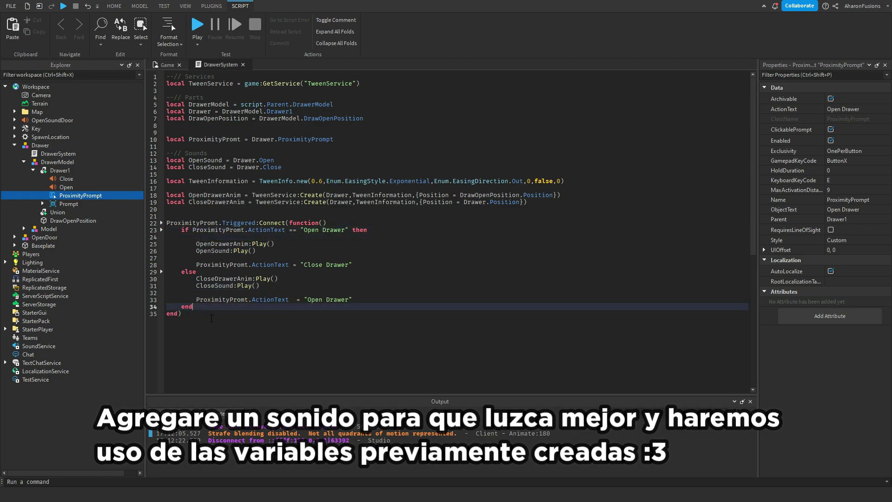
Playtest the drawer with its sounds by walking to the desk and triggering the prompt.
key(F5)
right_drag(446, 255, 409, 247)
key(w)
scroll(408, 246, up, 5)
key(w)
key(e)
key(a)
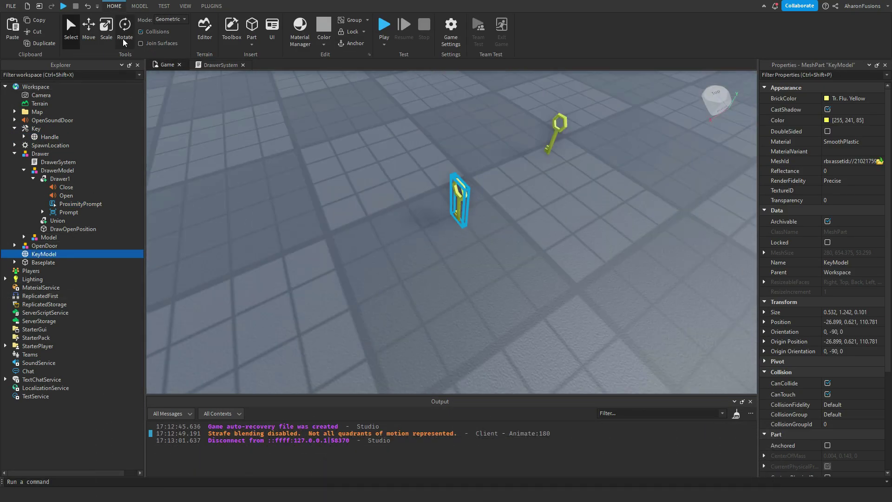
Rotate and move KeyModel into the desk's drawer, anchor it, place it under Drawer1 and give it a ClickDetector.
key(ctrl+4)
key(ctrl+2)
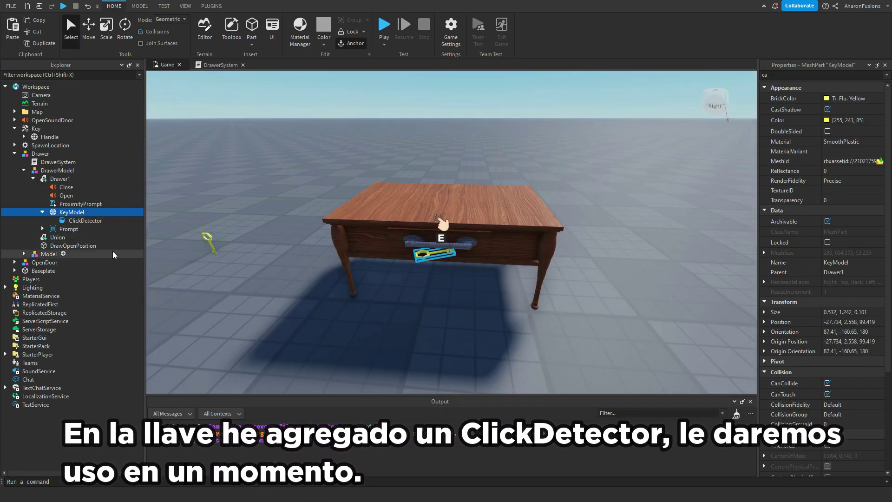
click(89, 221)
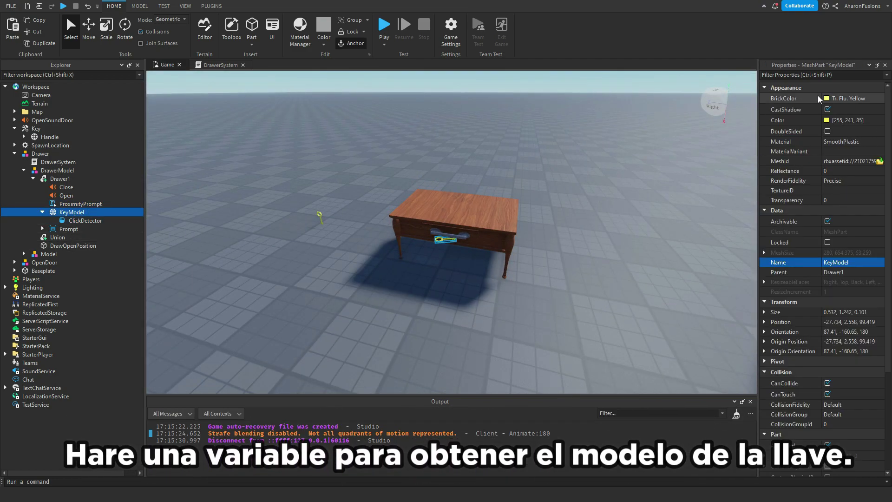
In the DrawerSystem script, declare local KeyModel = Drawer.KeyModel above the proximity prompt variable.
click(219, 65)
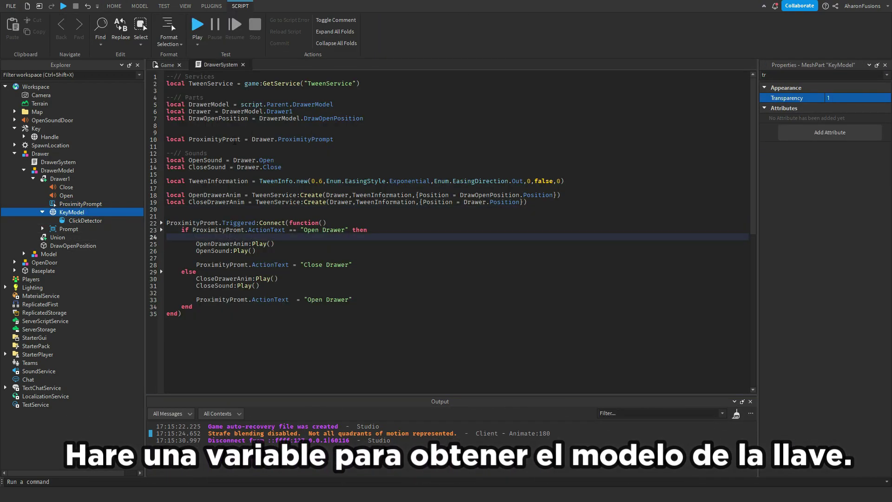
click(372, 126)
key(Return)
text(local KeyModel)
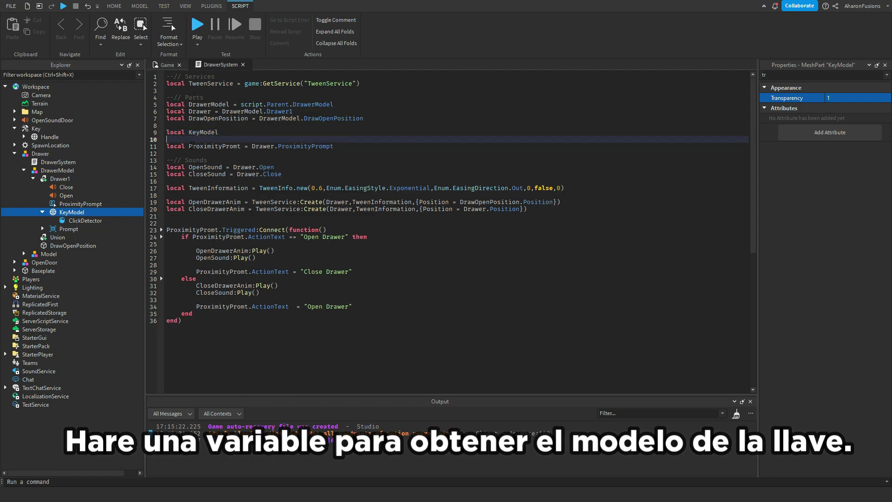
text( = Drawer.KeyModel)
Add KeyModel.Transparency = 0 after the open sound and KeyModel.Transparency = 1 after the close sound.
click(274, 244)
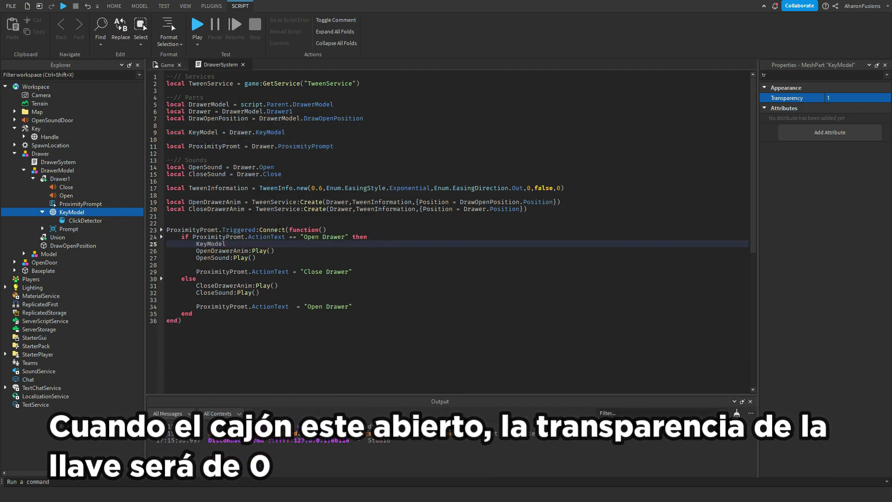
text(KeyModel.Transparency)
triple_click(266, 244)
key(BackSpace)
click(230, 257)
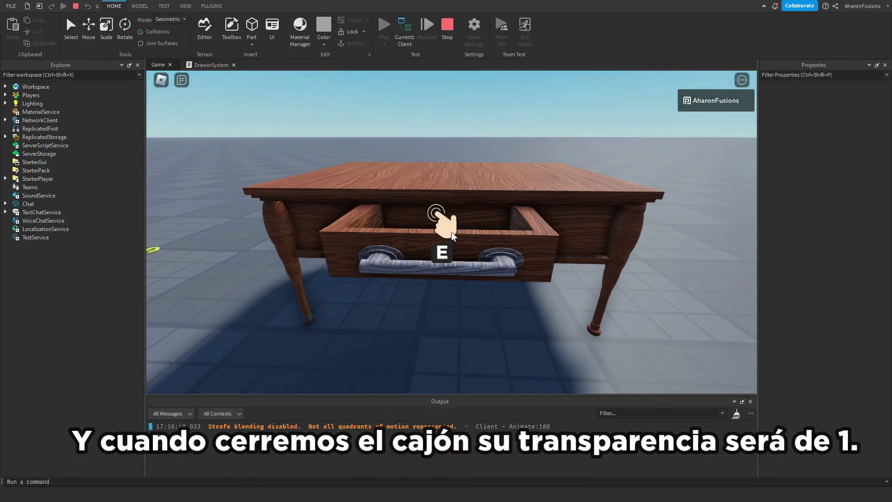
Playtest the key's visibility by closing and reopening the drawer at the desk.
key(e)
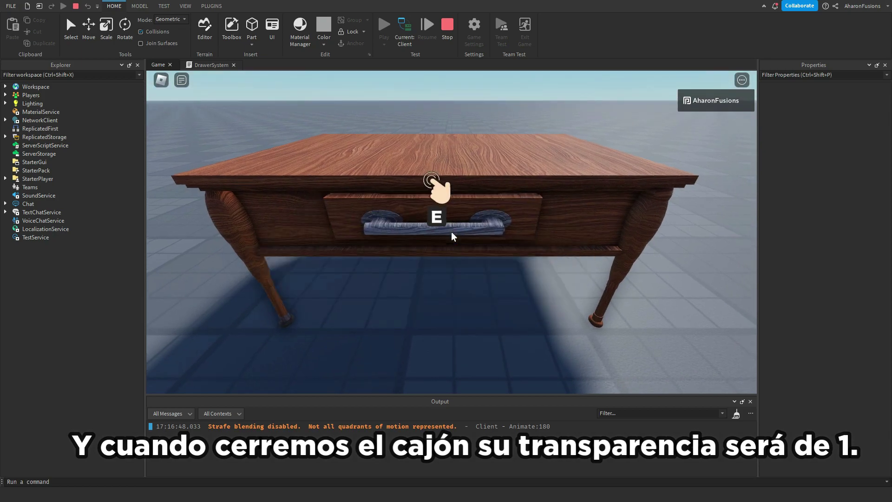
key(e)
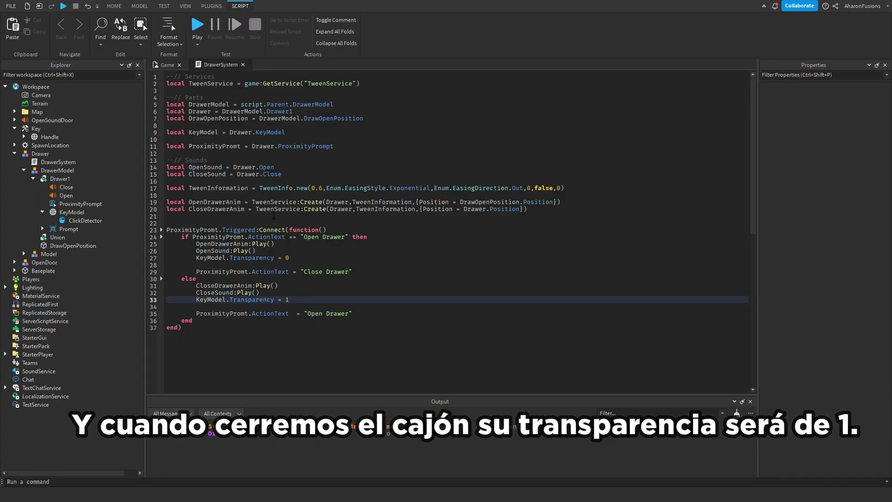
In the open branch, define local Corrutina = coroutine.wrap(function() containing KeyModel.Transparency = 0, placed before the open animation.
click(308, 254)
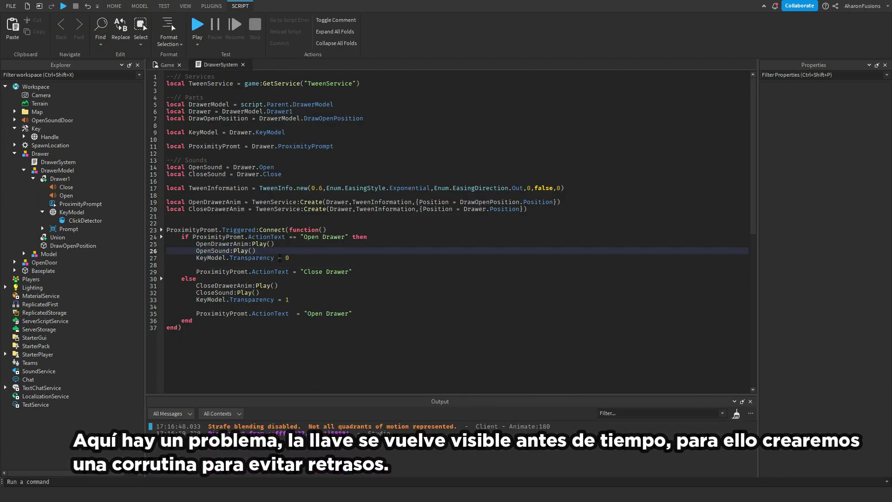
key(Return)
key(Return)
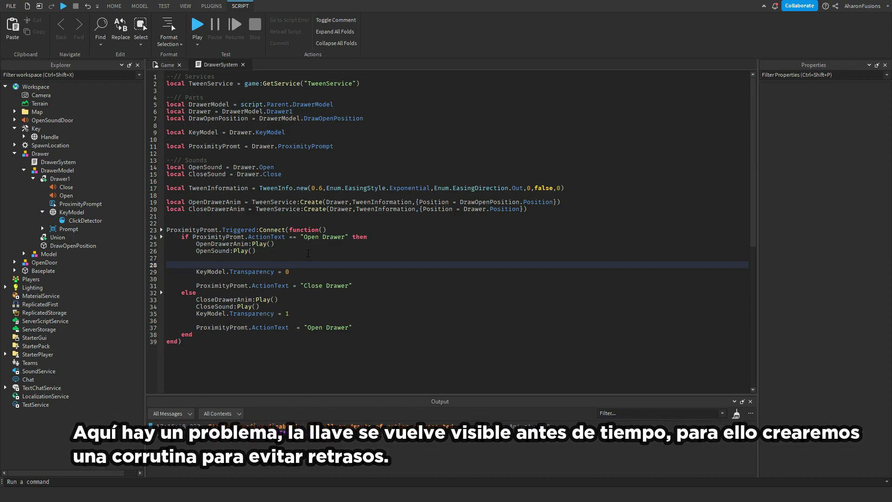
click(278, 265)
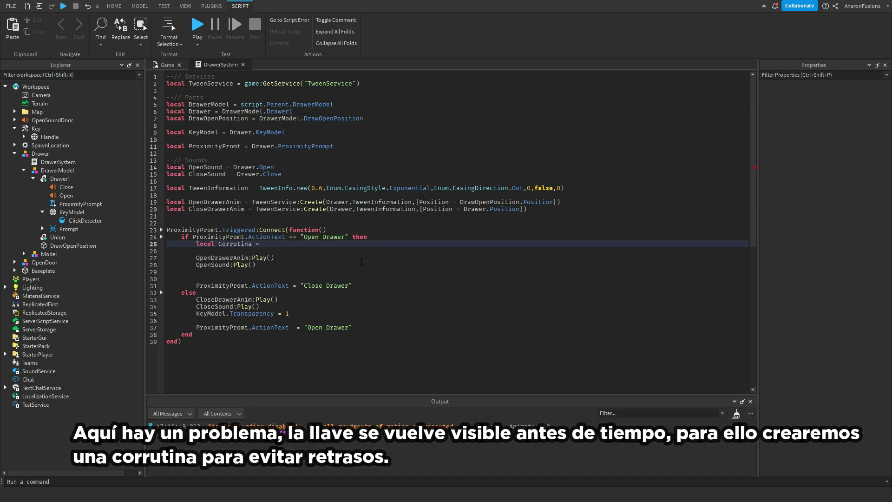
key(BackSpace)
text((function())
key(Return)
text(KeyModel.Transparency = 0)
key(BackSpace)
Call Corrutina() directly below its definition, before OpenDrawerAnim:Play().
click(187, 264)
text(co)
key(Down)
key(Down)
key(Down)
key(Down)
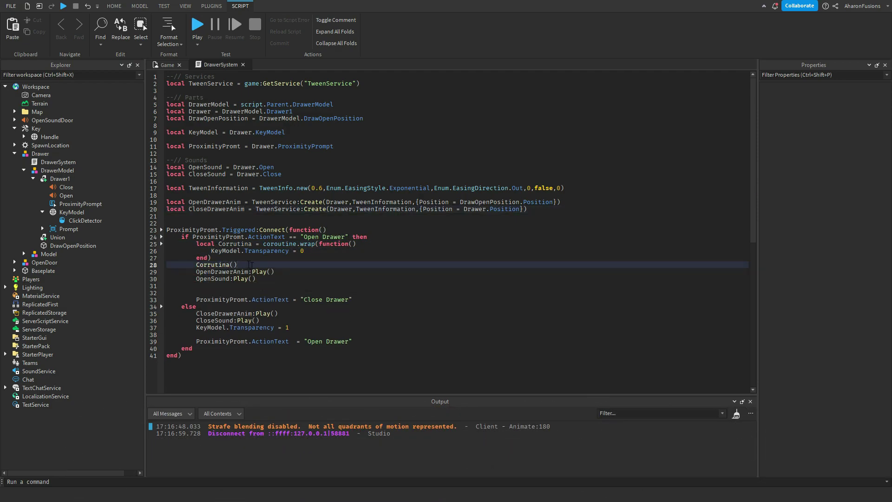
Playtest the coroutine version by walking to the desk and triggering the drawer prompt.
key(F5)
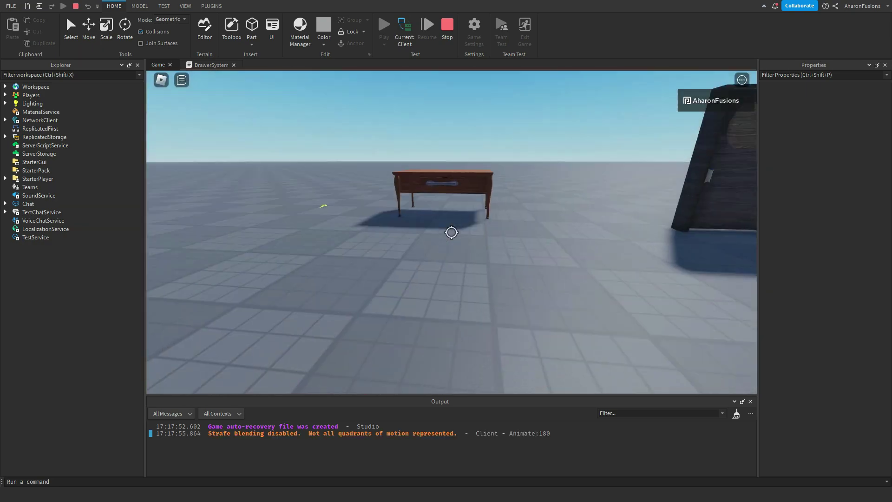
key(w)
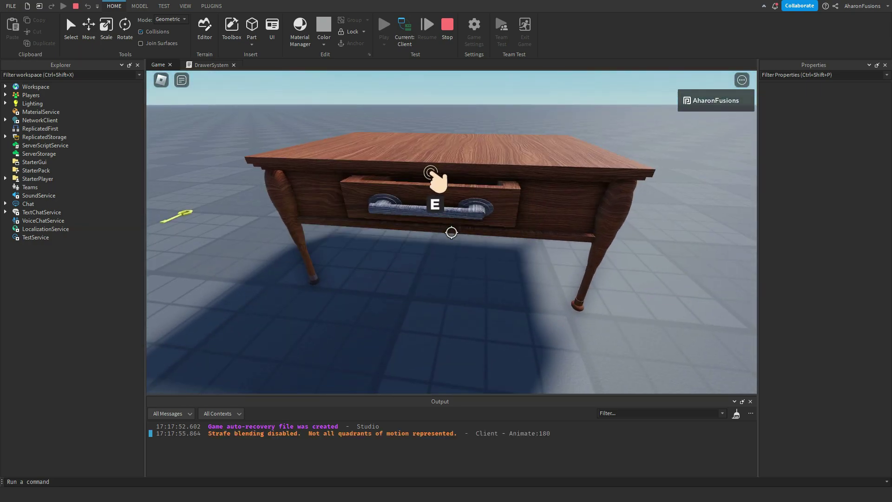
key(w)
key(e)
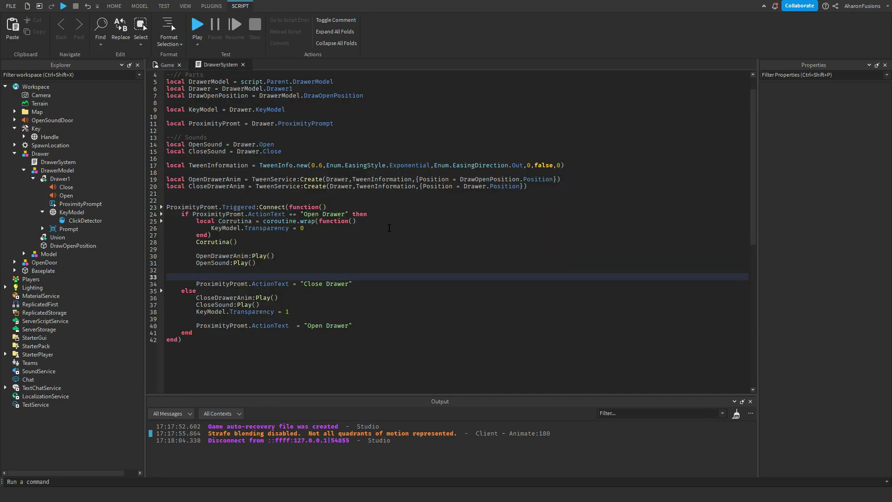
Run another playtest, open the drawer to check when the key appears, and end the test.
key(F5)
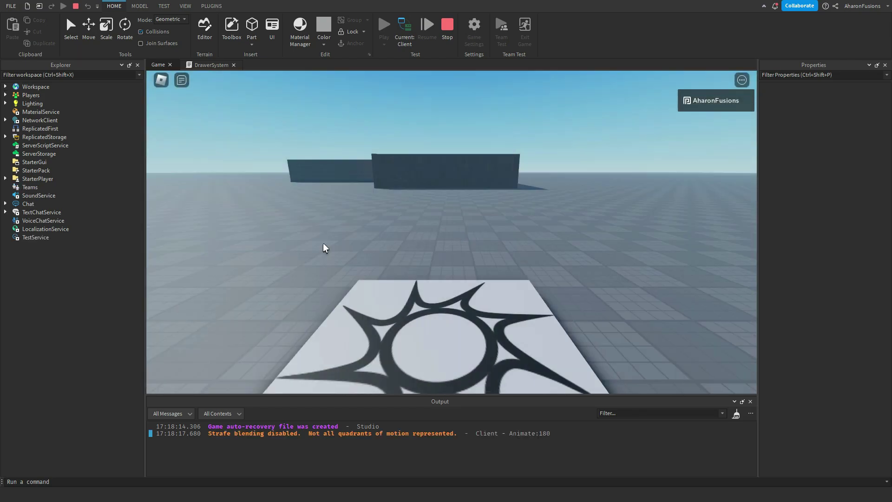
key(w)
key(e)
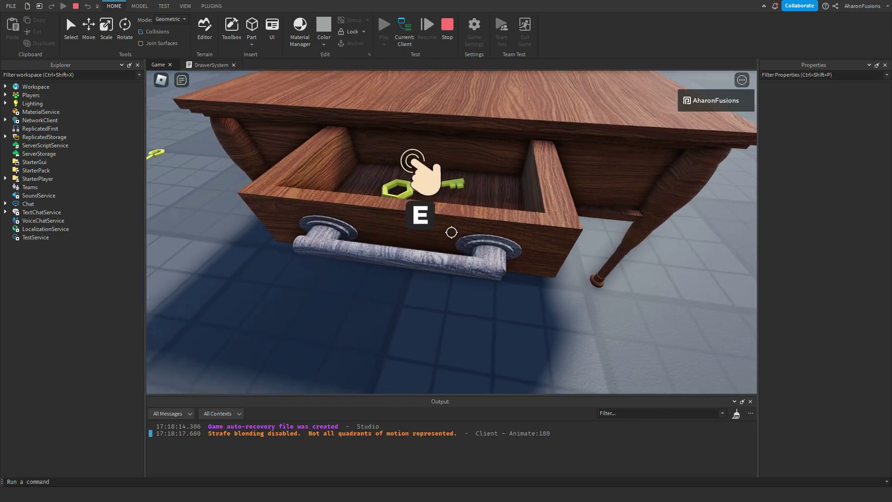
key(shift+F5)
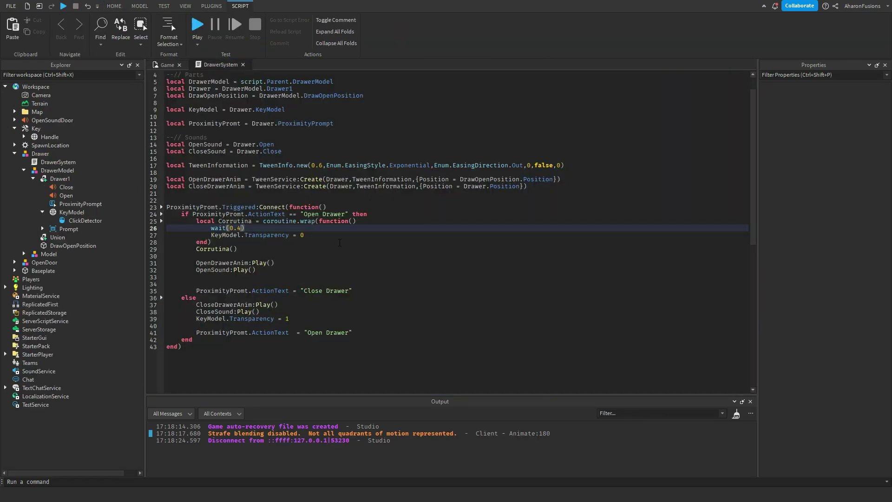
Playtest the drawer with wait(0.4) in the coroutine, opening it and viewing the key up close.
key(F5)
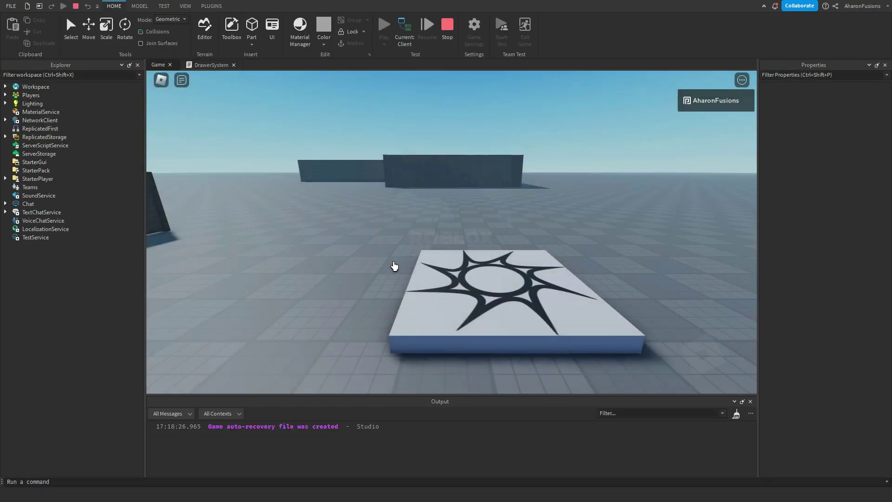
key(shift)
key(w)
key(e)
scroll(451, 233, up, 5)
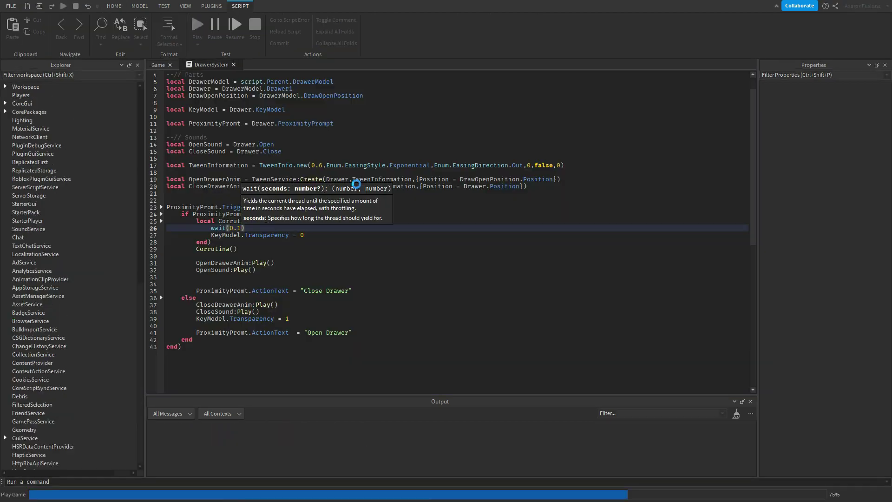
Playtest the drawer with wait(0.1) in the coroutine, opening and closing it repeatedly.
key(F5)
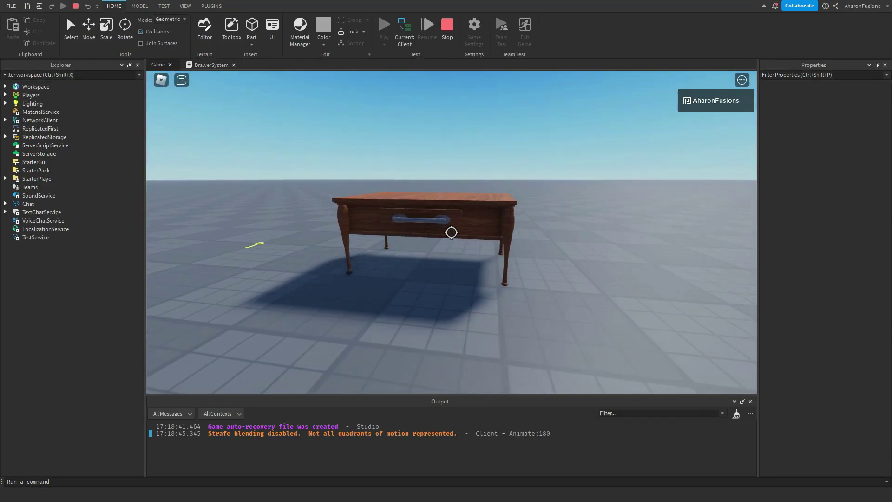
key(w)
key(e)
key(e)
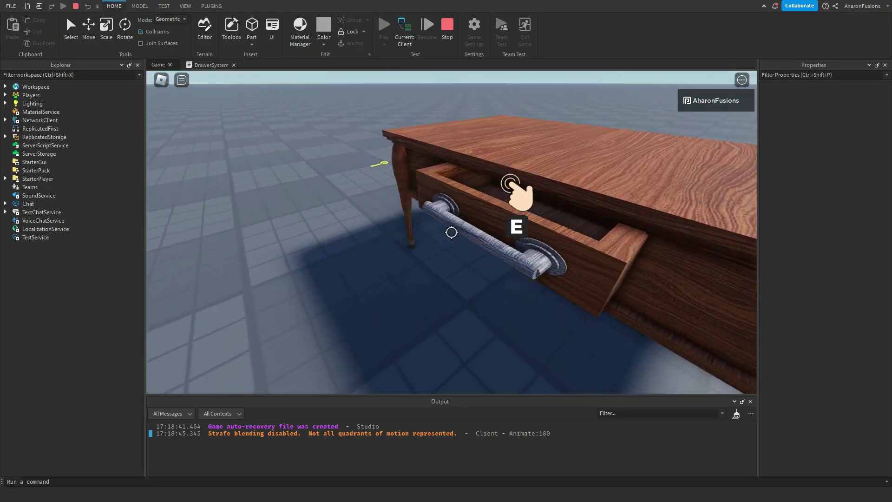
key(e)
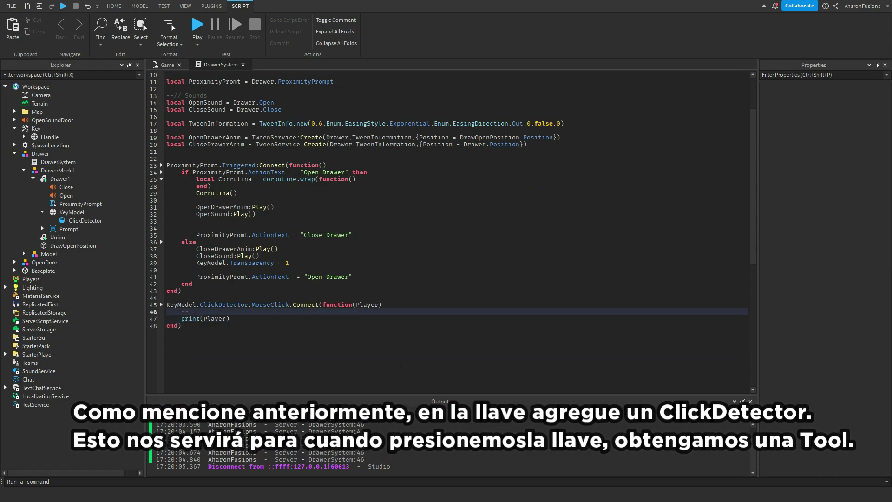
Add the comment "-- Give the tool / Dar la herramienta (Key/Llave)" at the start of the key's MouseClick handler.
text(-- Give the tool / Dar la herramienta (Key/Llave)
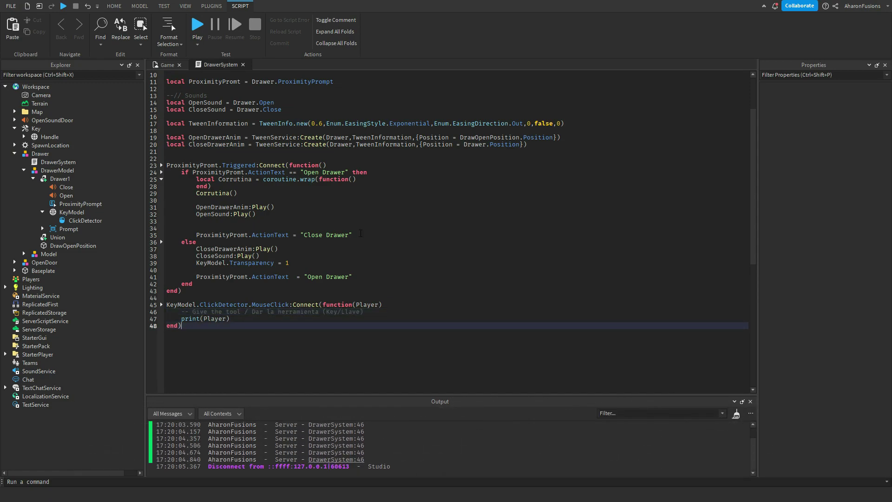
Create a folder named Keys in ServerStorage and place the Key tool inside it.
click(54, 329)
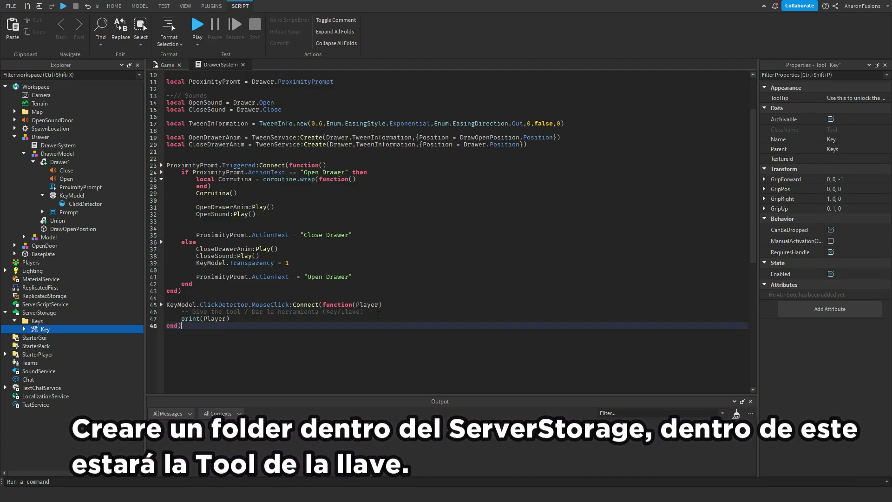
In the key's click handler, declare local Character = Player.Character and local BackPack = Player.Backpack.
click(404, 322)
text(la)
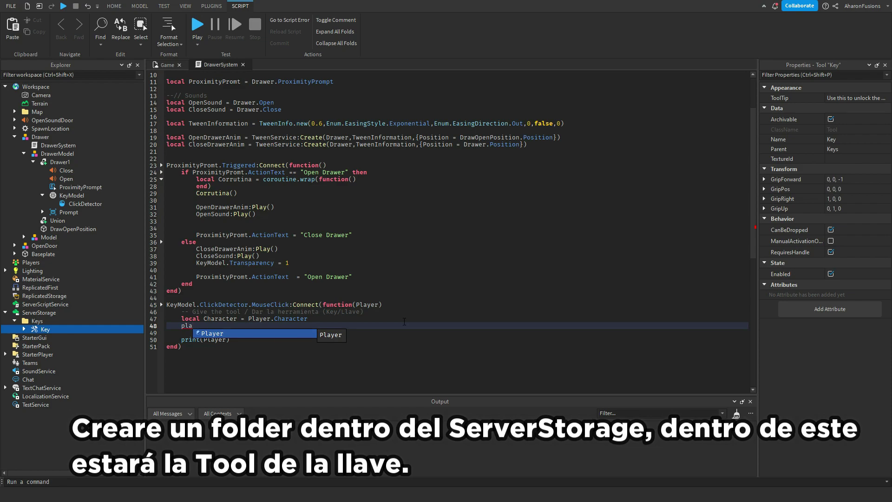
text(local BackPack = Player.Backpack)
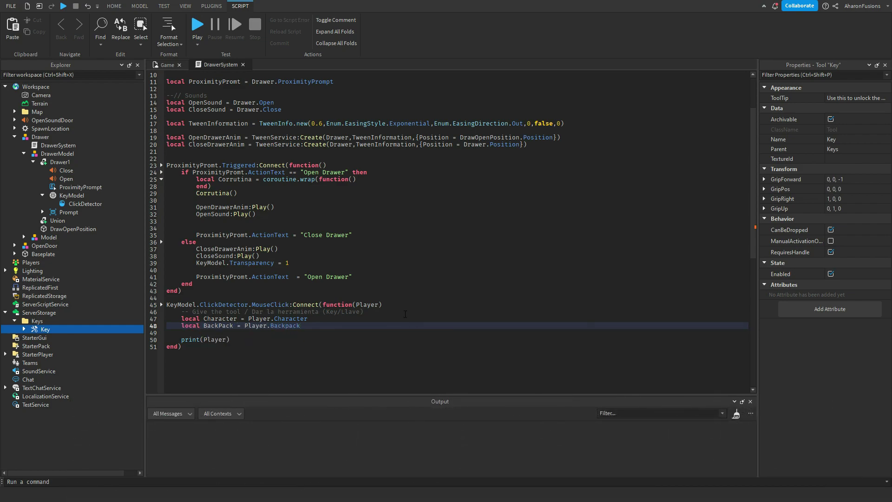
Declare local Key = game.ServerStorage.Keys.Key:Clone(), set Key.Parent = BackPack, and make the handler print "Nice".
key(Return)
text(local Key)
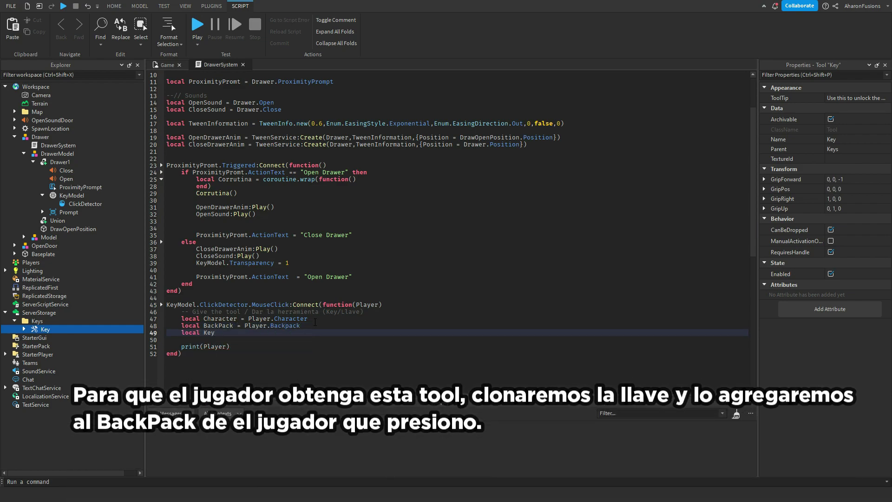
text( = game.ServerStorage.keys.Key:Clone())
click(315, 325)
key(Return)
click(367, 339)
key(Return)
text(Key.Parent)
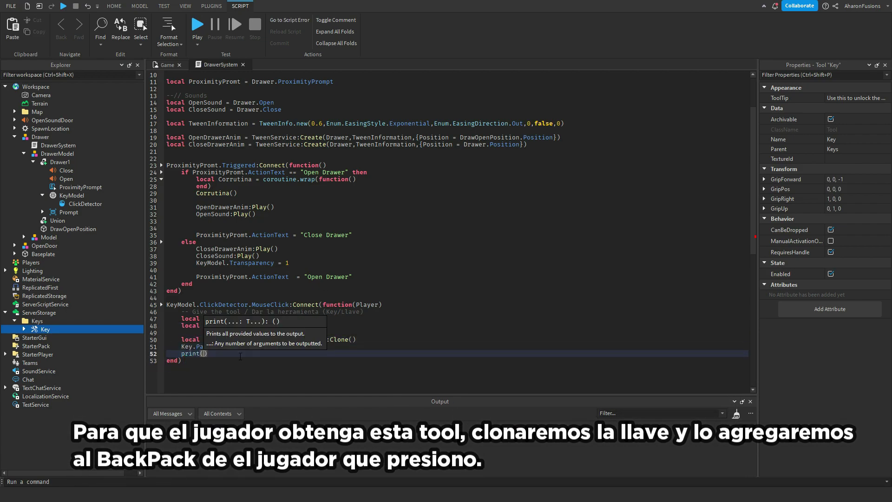
Playtest the key pickup by opening the drawer, collecting the key and equipping the Key tool.
click(328, 263)
key(F5)
key(w)
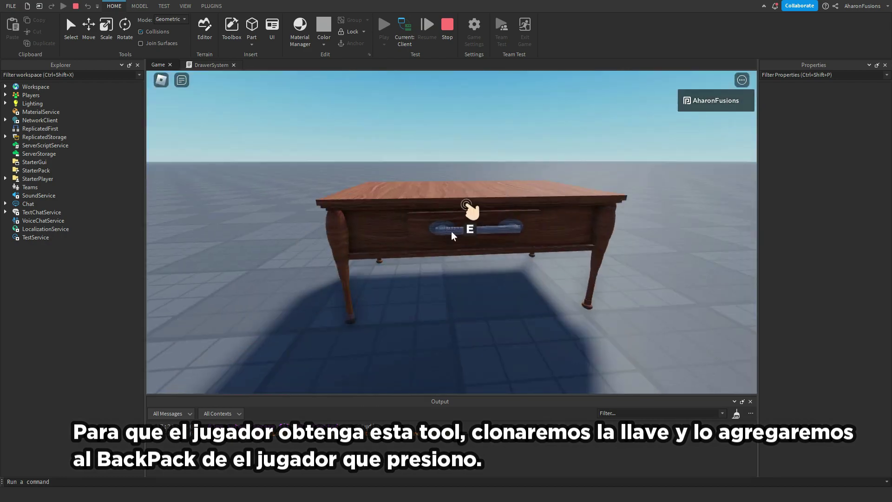
key(e)
click(450, 233)
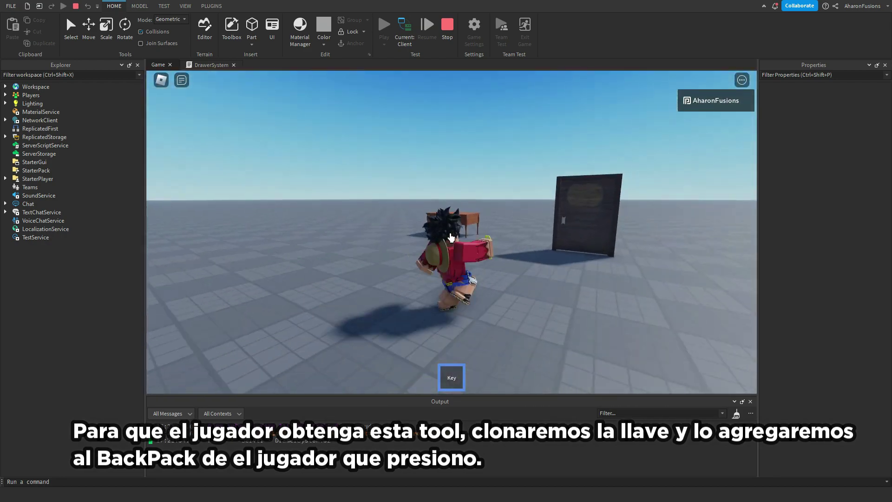
key(w)
key(e)
key(1)
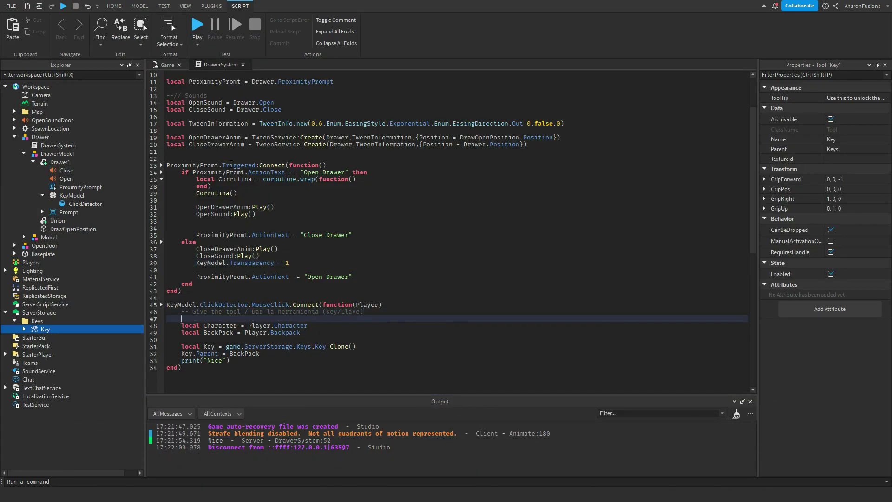
Add KeyModel:Destroy() at the start of the key's click handler and playtest it at the drawer.
text(KeyModel:D)
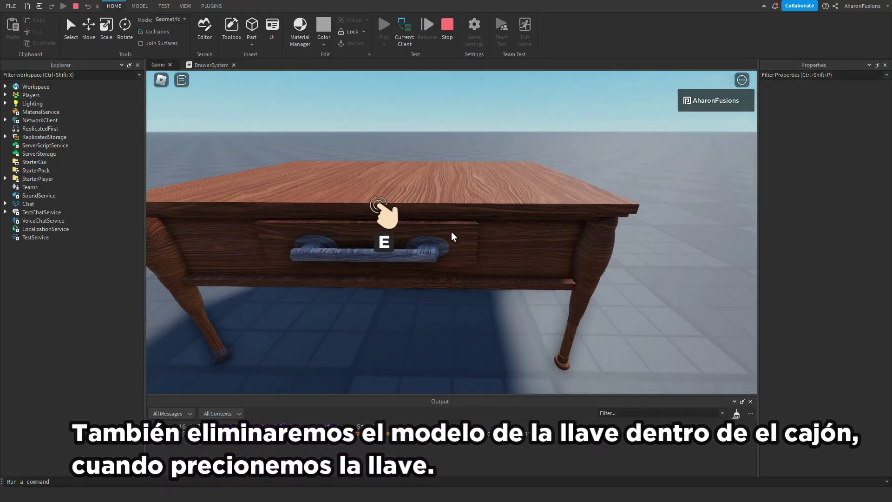
key(e)
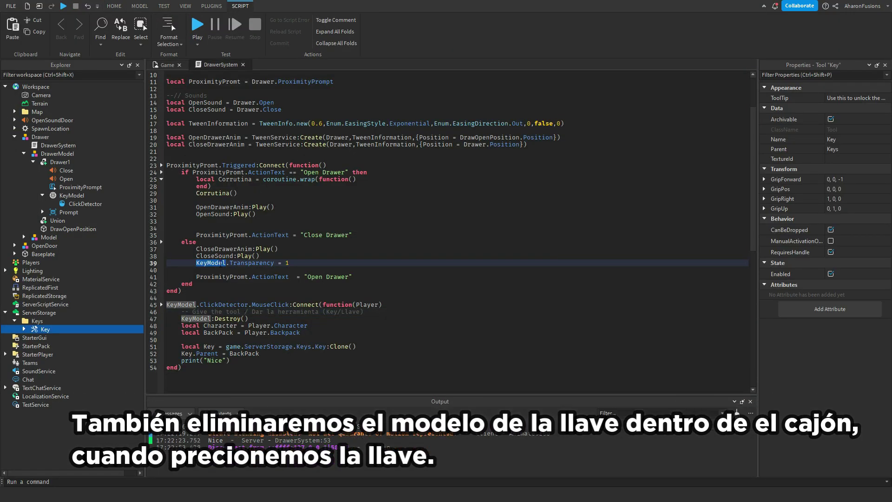
Unfold the coroutine and add an if Drawer:FindFirstChild check for the key model above wait(0.1).
click(161, 179)
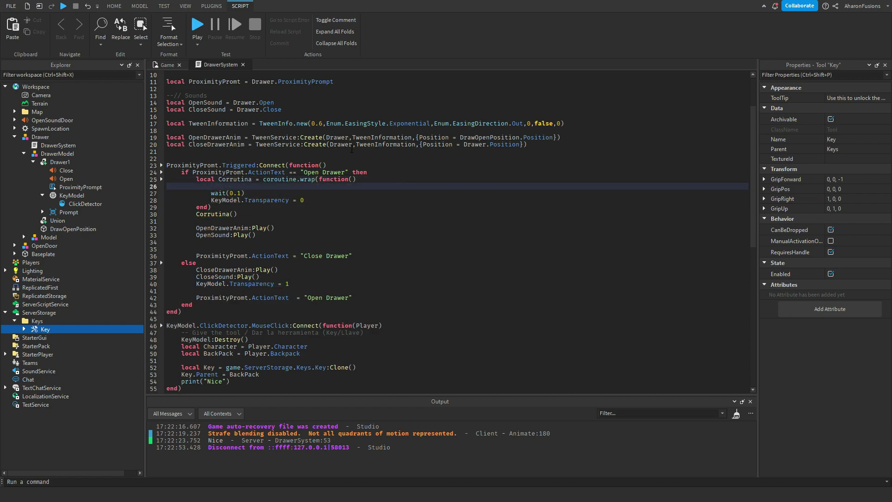
scroll(292, 129, up, 1)
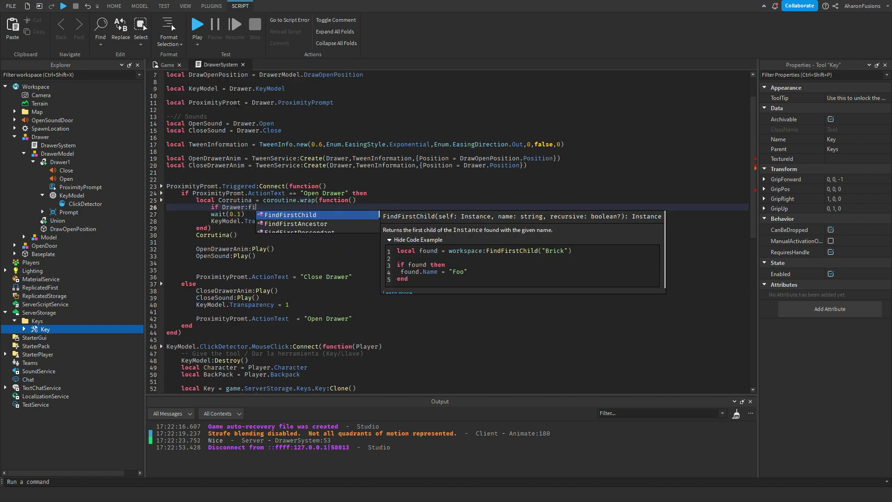
key(Tab)
text(("Ke)
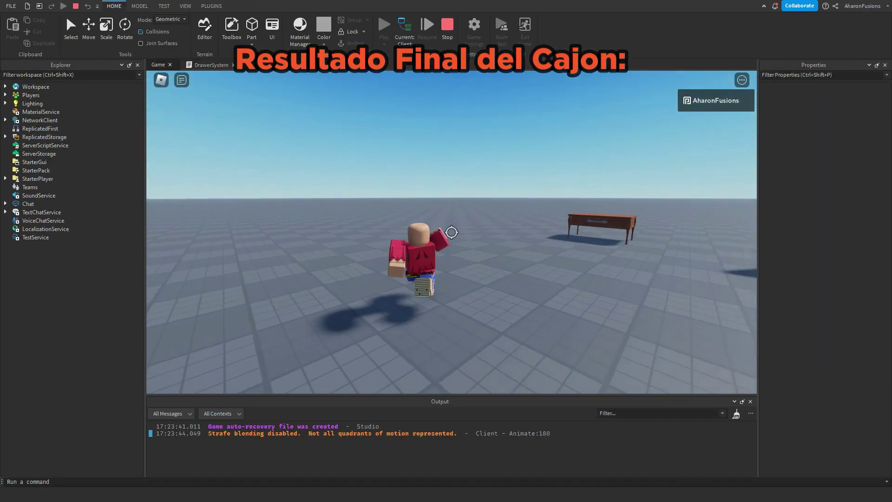
Playtest the drawer by walking up to it, opening it and collecting the key inside.
key(w)
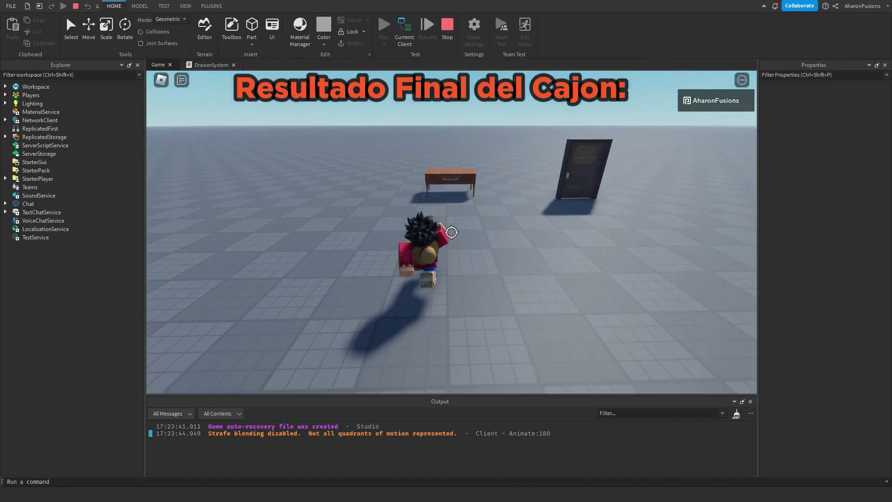
scroll(451, 233, up, 5)
key(e)
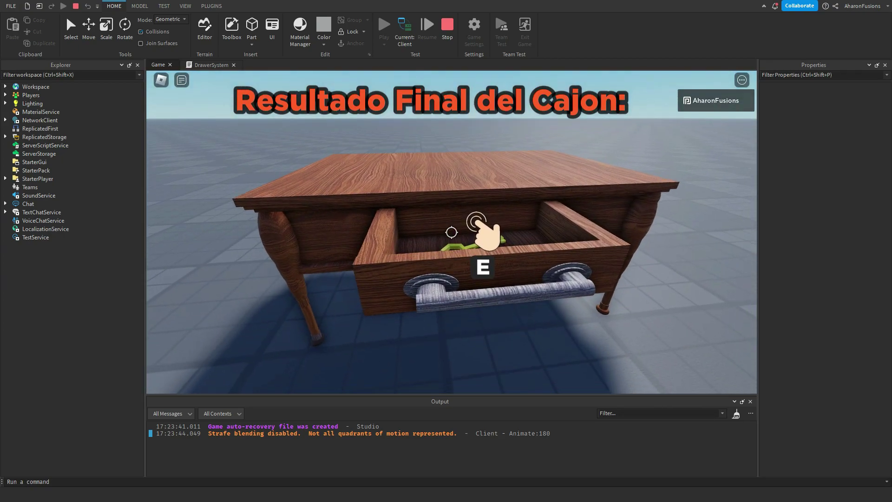
scroll(451, 232, down, 5)
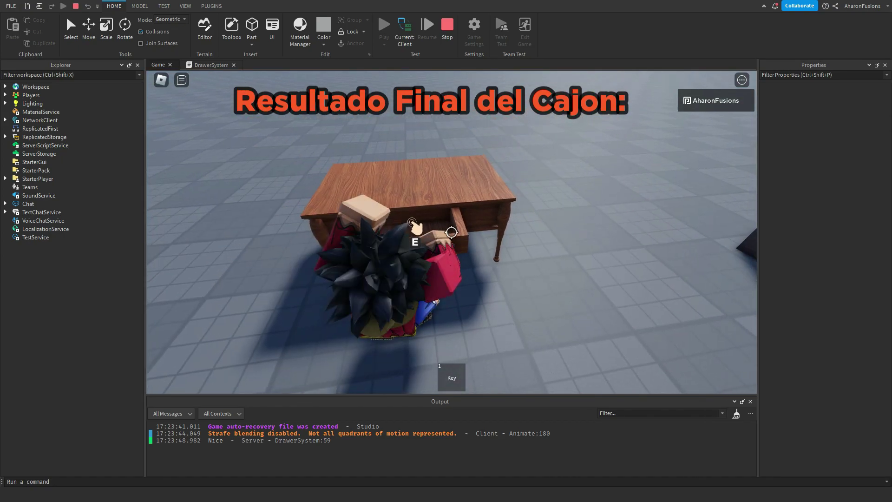
Operate the drawer again in the playtest, and equip and unequip the collected Key tool while walking around.
key(d)
key(a)
right_drag(458, 223, 459, 223)
key(w)
scroll(459, 218, up, 3)
key(e)
key(1)
key(1)
scroll(458, 208, down, 3)
key(d)
key(a)
key(1)
key(w)
right_drag(459, 209, 458, 209)
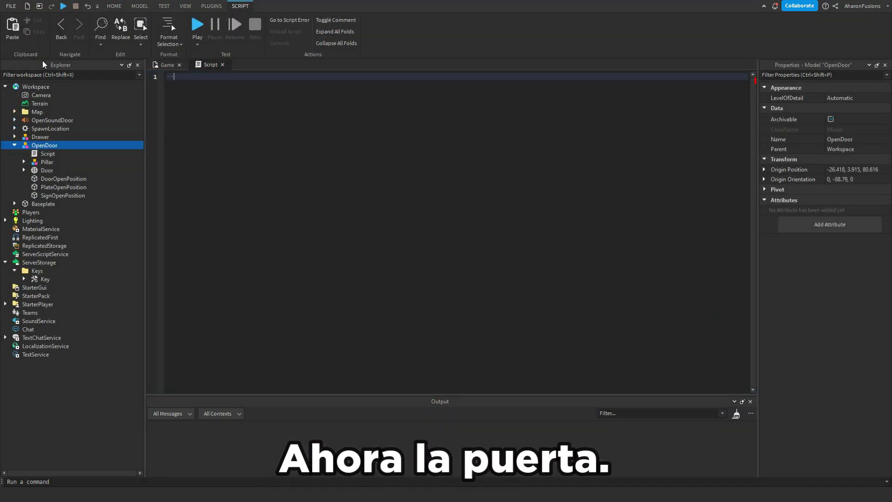
Start the OpenDoor script with a Services comment, a TweenService variable from game:GetService("TweenService"), and local Door = script.Parent.
key(Return)
text(local TweenService = game:GetService("TweenService"))
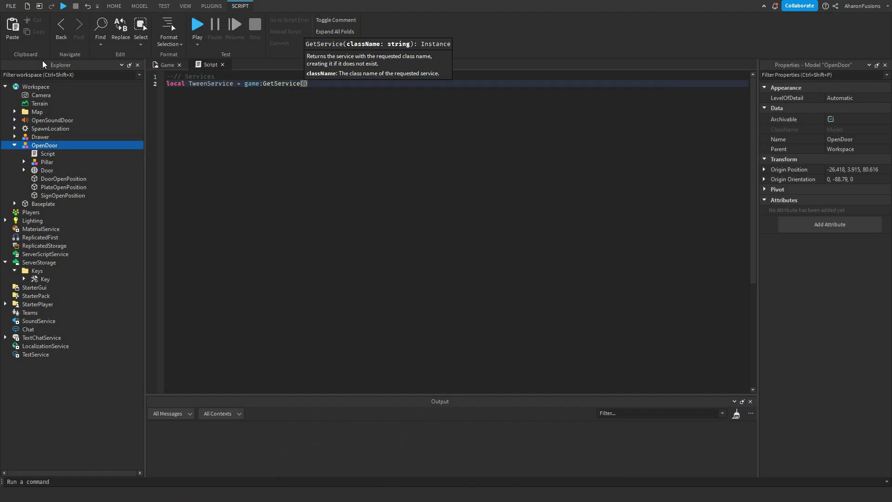
key(Return)
key(Return)
text(local Door = script.Parent)
key(Return)
key(Return)
Declare DoorOpenPosition, PlateOpenPosition and SignOpenPosition variables that reference the same-named parts in Door.
text(local d)
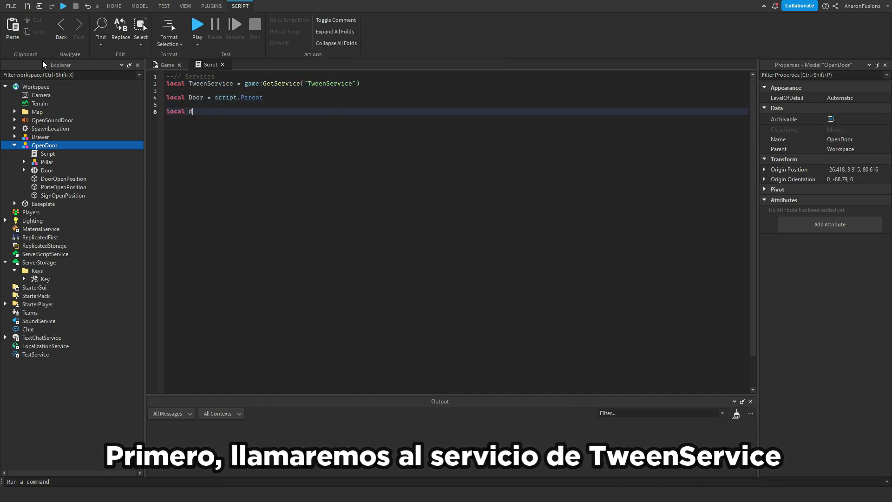
click(63, 179)
click(283, 168)
key(BackSpace)
text(DoorOpenPosition = Door.)
text(Door.o)
click(52, 147)
click(281, 113)
key(BackSpace)
text(DoorOpenPosition)
key(Down)
key(Return)
key(Return)
click(77, 187)
click(204, 119)
text(local)
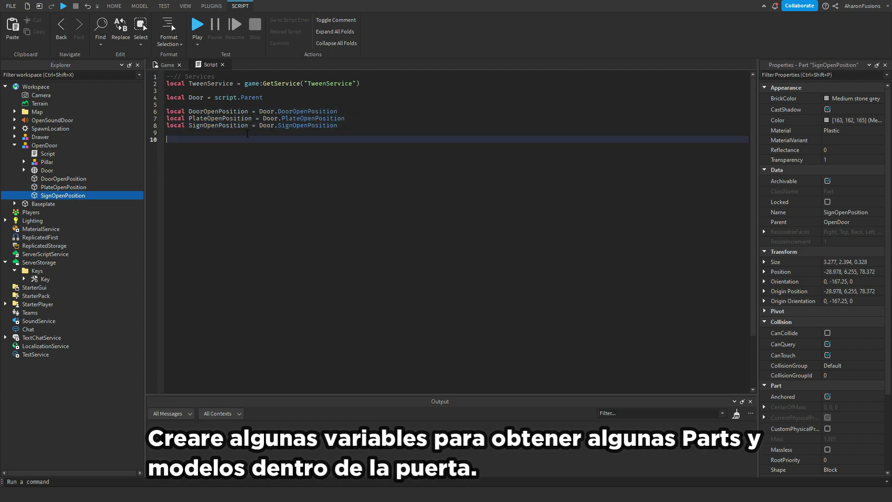
Insert a "--// Parts" comment above the Door variable and leave blank lines beneath it for more declarations.
click(223, 104)
key(BackSpace)
click(190, 91)
key(Return)
key(Return)
text(--// Parts)
click(272, 111)
key(Return)
key(Return)
click(198, 120)
double_click(215, 111)
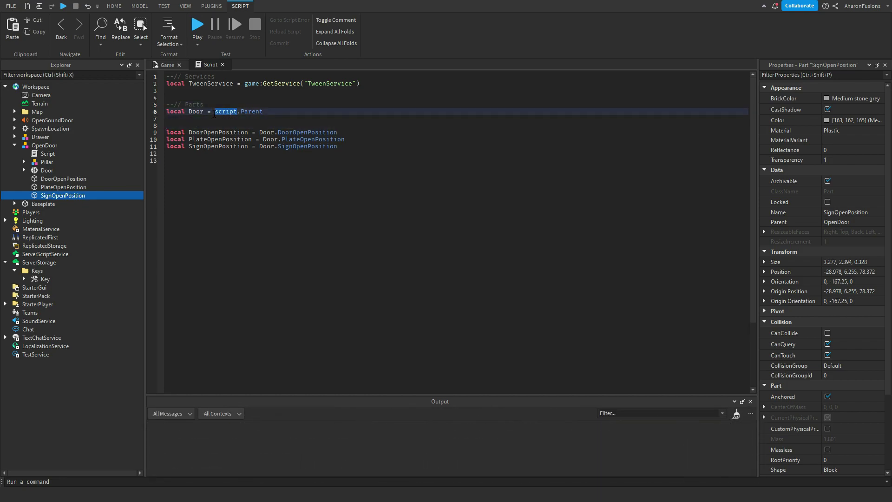
Declare local DoorPart = Door.Door and local PlatePart = DoorPart.Sign above the open-position variables.
double_click(28, 171)
click(207, 126)
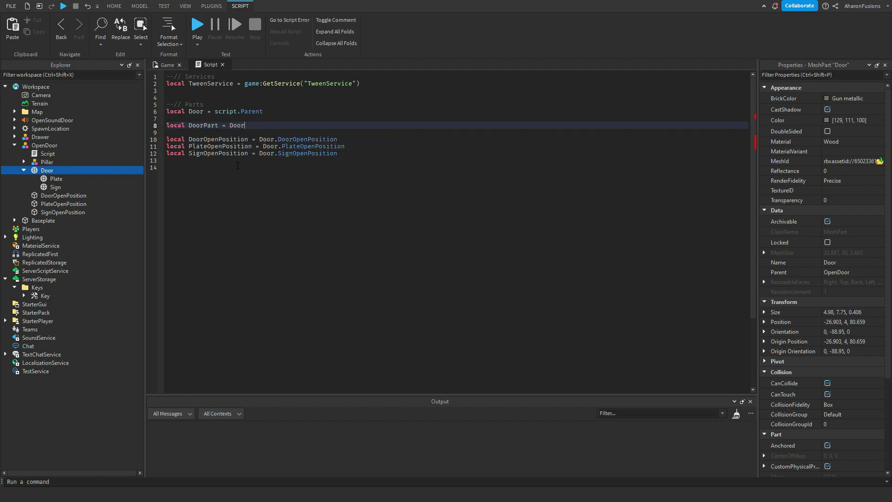
text(.Door)
key(Return)
text(local PlatePart = doorPart.Sign)
key(Return)
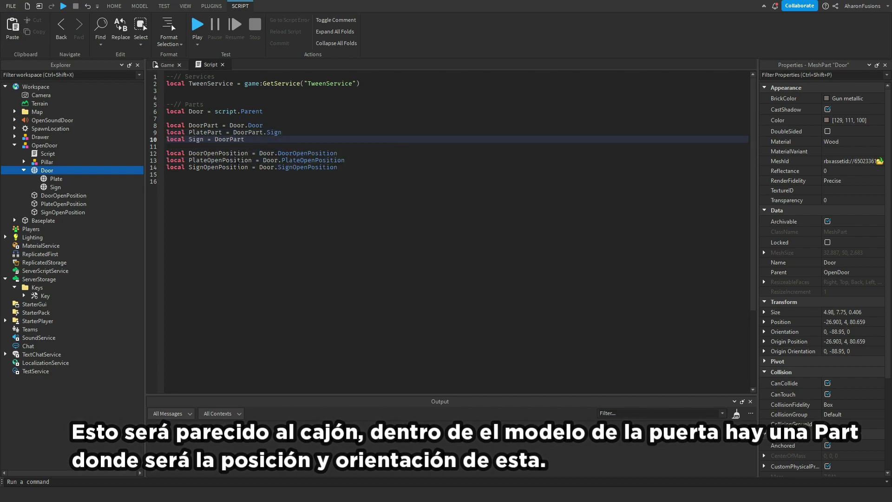
Define local Sign = DoorPart.Sign and correct PlatePart to reference DoorPart.Plate.
click(213, 133)
click(209, 182)
double_click(257, 140)
text(Sign)
click(275, 126)
double_click(274, 133)
text(Plate)
Add a "--/ Door Part" comment and start local DoorOpenPositionAnim = TweenService:Create(DoorPart) below the position variables.
click(193, 175)
click(372, 168)
key(Return)
key(Return)
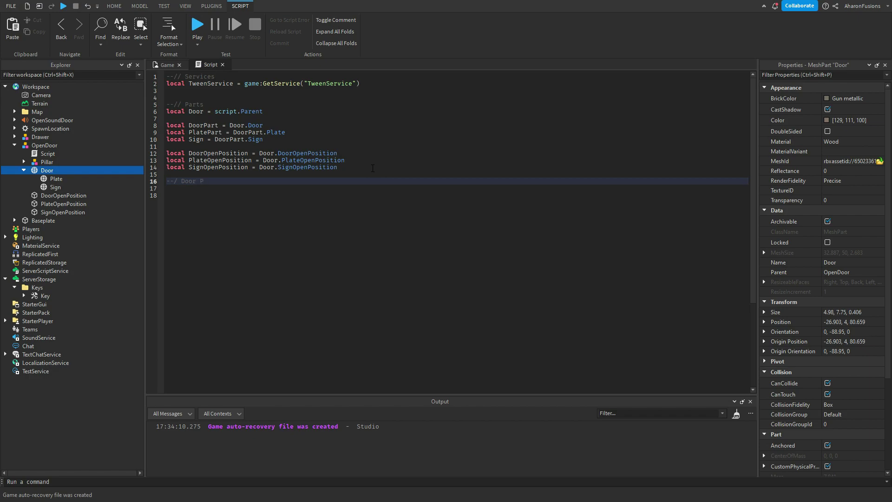
text(nAnim = TweenService:Create()
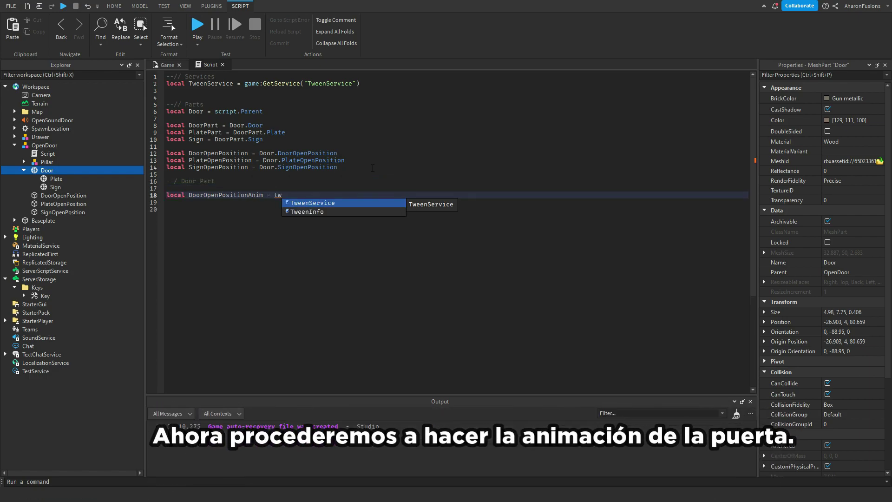
text(DoorPart)
Declare local TweenInformation = TweenInfo.new(0.6,Enum.EasingStyle.Exponential,Enum.EasingDirection.Out,0,false,9) above the door tween.
click(186, 188)
key(Return)
key(Return)
key(Up)
key(Up)
text(l)
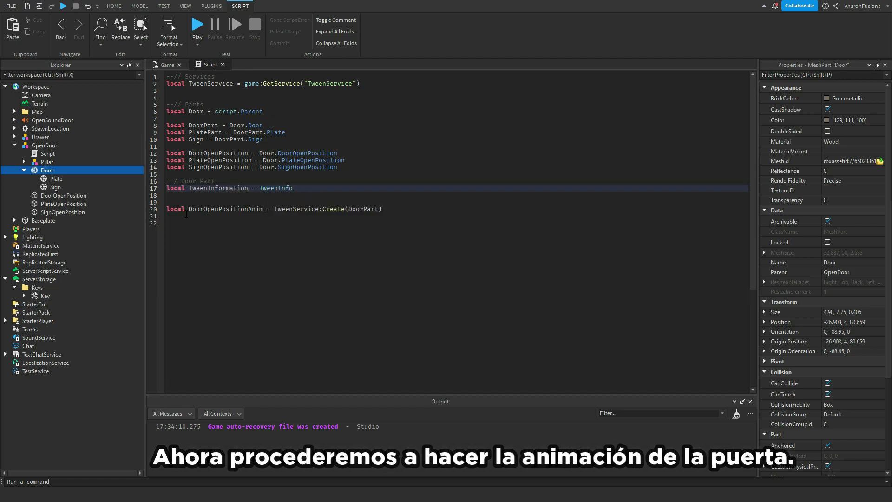
text(Exponential,Enum.EasingDirection,o)
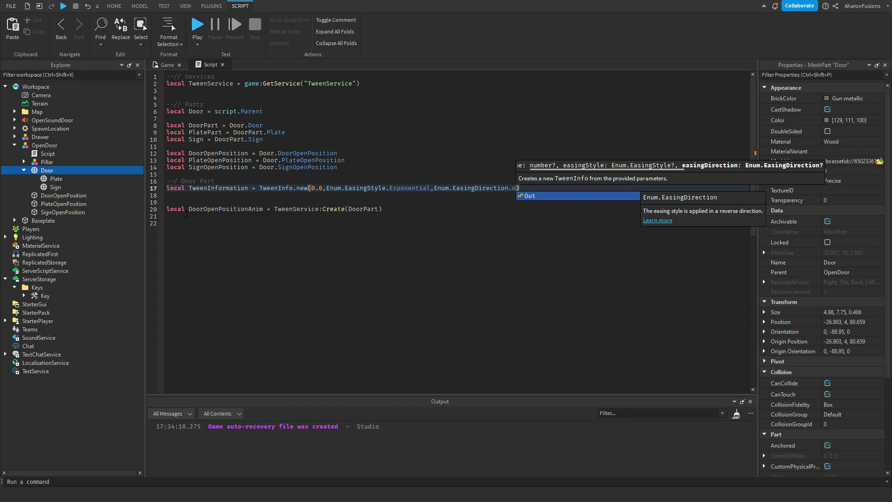
text(ut,0,false,0)
Complete the DoorOpenPositionAnim tween with the arguments TweenInformation and {Position = DoorOpenPosition}.
double_click(218, 189)
key(ctrl+c)
click(378, 210)
text(,)
key(ctrl+v)
text(,{Position = )
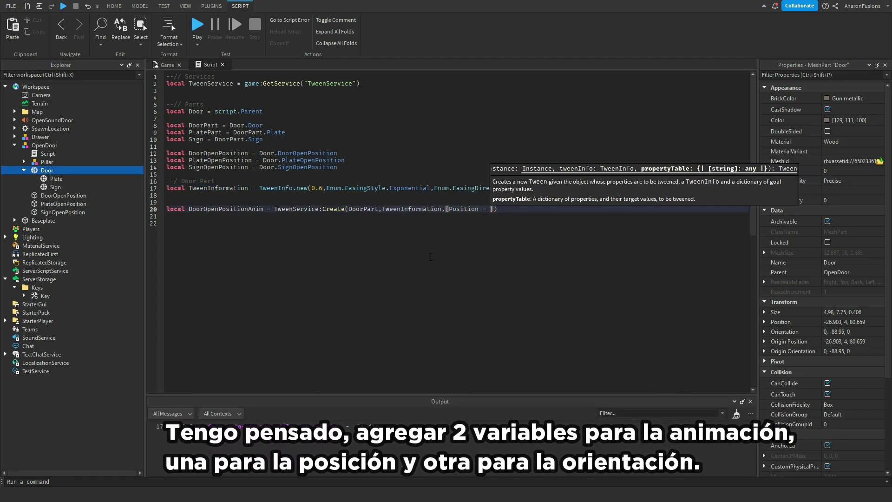
text(dp)
key(Down)
key(Return)
click(268, 245)
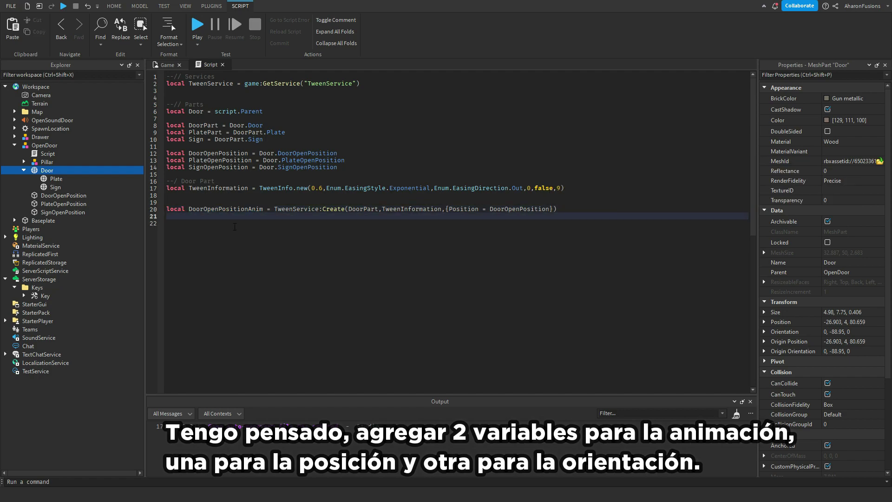
Turn a copy of the tween into DoorOpenOrientationAnim and target DoorOpenPosition.Position and DoorOpenPosition.Orientation in the two tweens.
drag(241, 217, 219, 217)
text(Orientation)
double_click(473, 217)
text(Orientation)
click(549, 209)
text(.Position)
click(571, 217)
text(.Orientation)
Move the "--/ Door Part" comment below the TweenInformation line, directly above the two door tweens.
click(186, 202)
key(BackSpace)
key(BackSpace)
drag(215, 181, 166, 181)
key(ctrl+x)
click(168, 195)
key(ctrl+v)
key(Return)
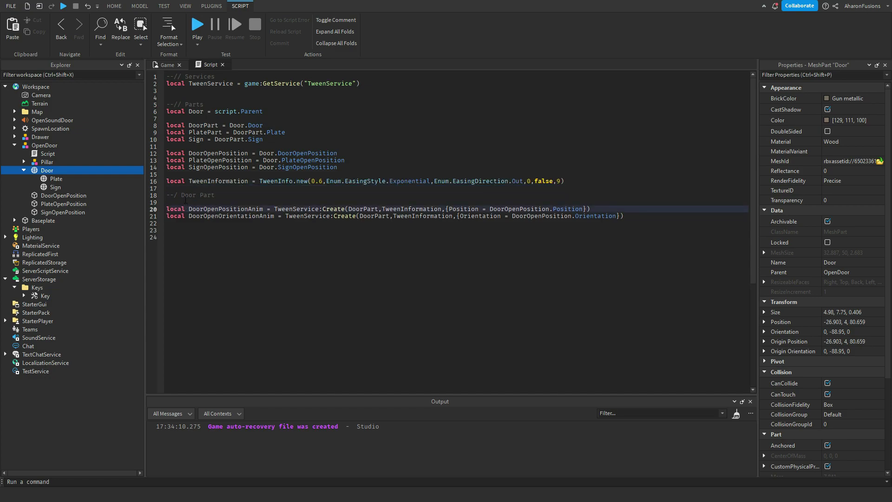
Declare local ProximityPromt = Door.Pillar.Prompt.ProximityPrompt above the TweenInformation line.
click(311, 162)
click(260, 174)
key(Return)
key(Return)
key(Return)
click(206, 181)
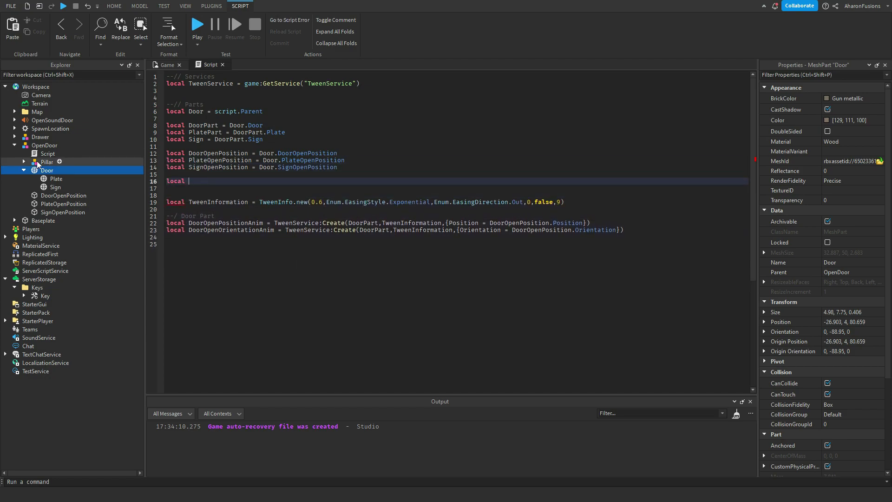
text(local ProximityPromt = Door.Pillar.Prompt.ProximityPrompt)
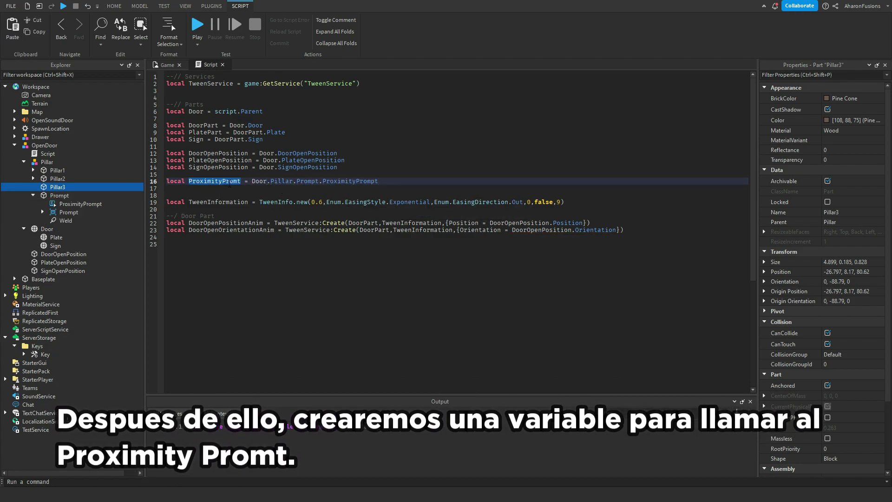
Connect ProximityPromt.Triggered to a function that plays DoorOpenPositionAnim and DoorOpenOrientationAnim.
text(iggered:Connect(function())
key(Return)
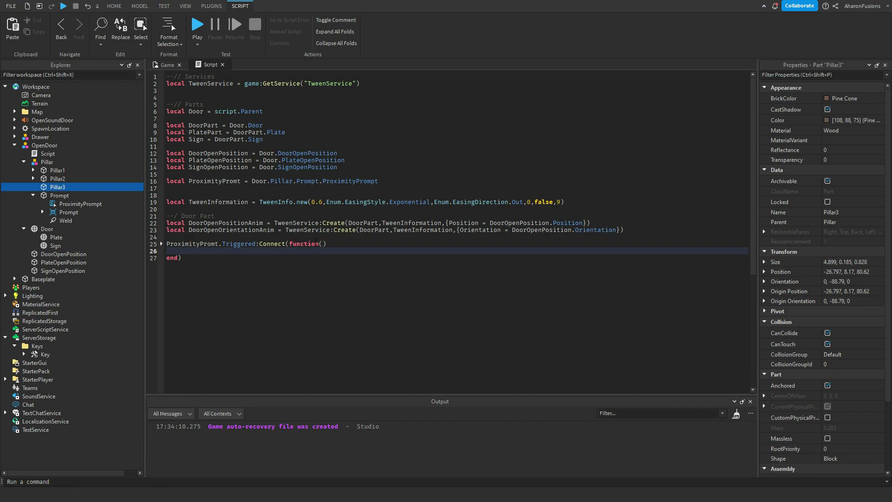
text(DoorOpenPositionAnim:Play())
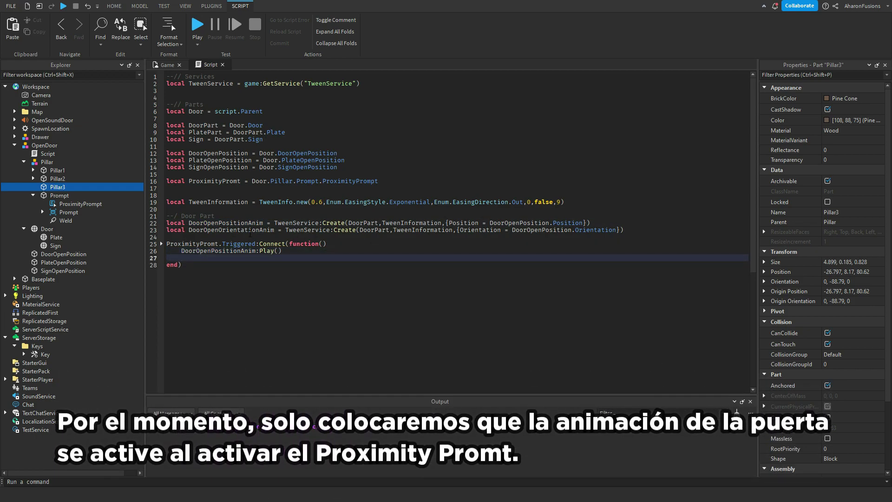
text(:Play())
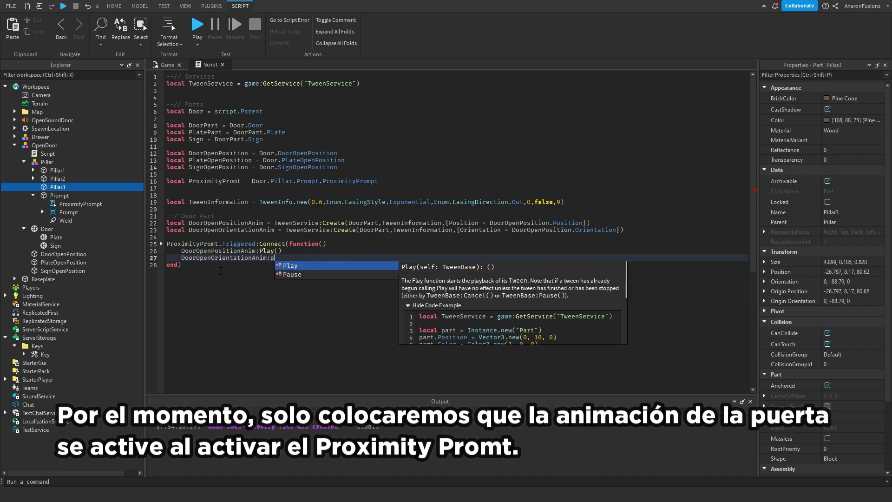
Playtest the game and walk to the door to check its opening animation.
key(F5)
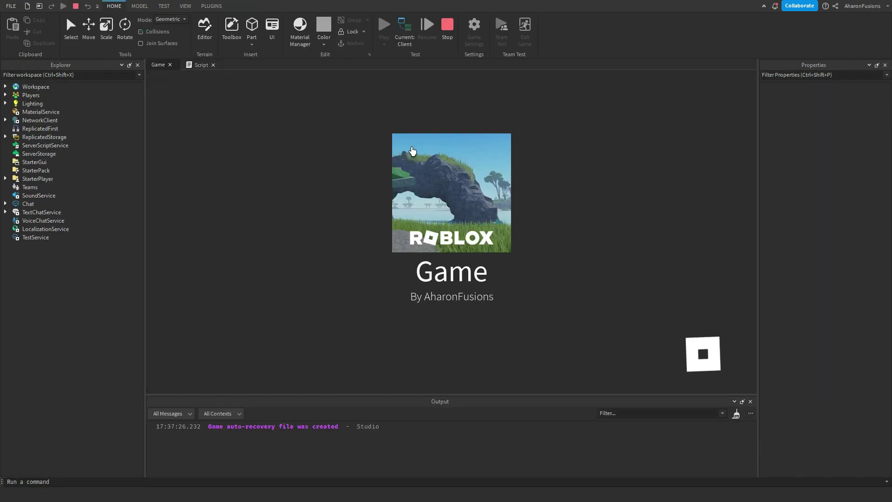
key(shift)
key(w)
scroll(451, 232, up, 3)
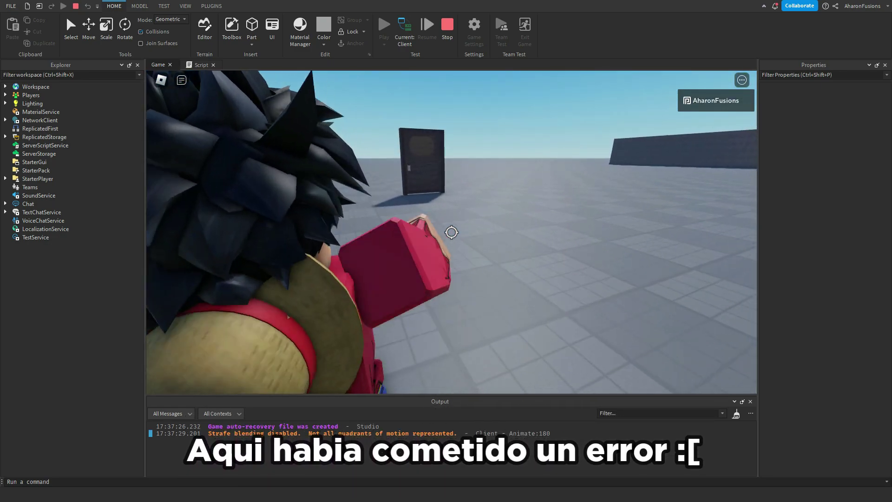
scroll(452, 232, down, 6)
scroll(451, 232, up, 3)
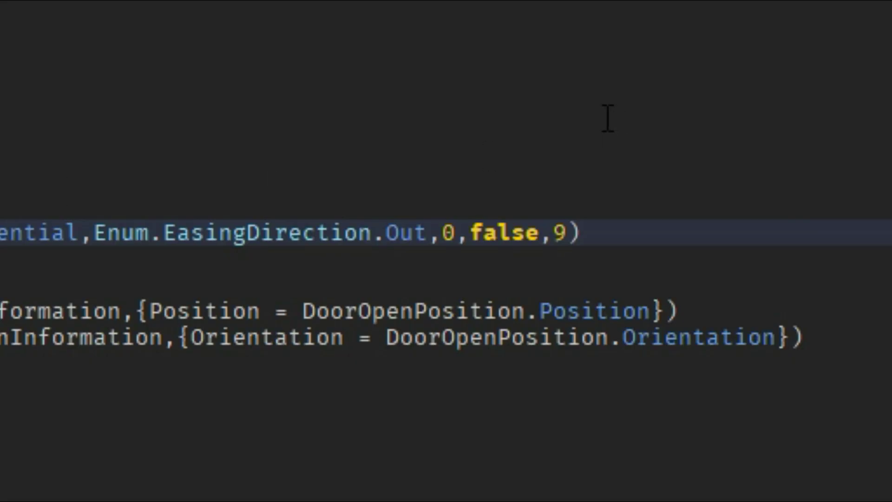
Change the last TweenInfo.new argument, the delay time, to 0.
click(558, 235)
double_click(558, 232)
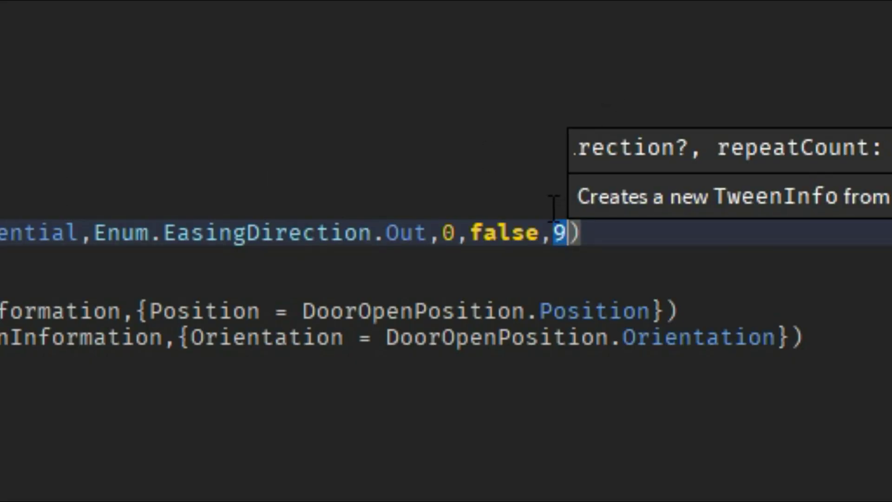
text(0)
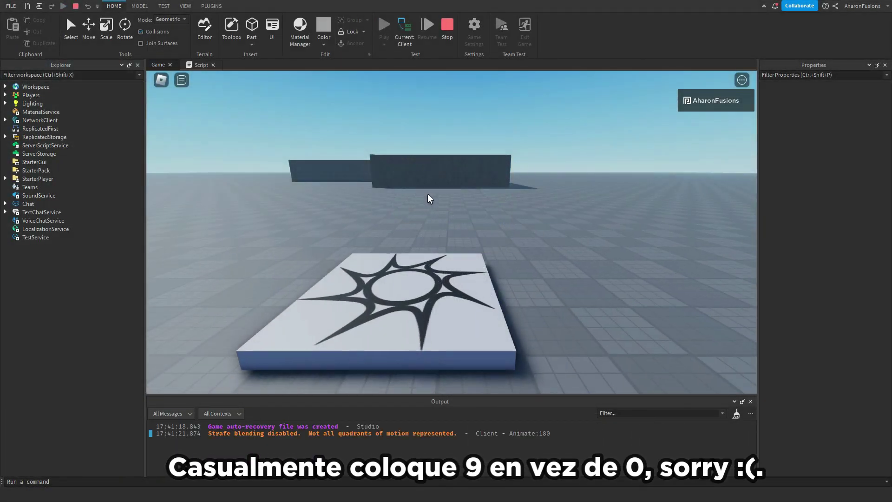
Playtest the door again by triggering its prompt and walking through the doorway.
key(shift)
key(w)
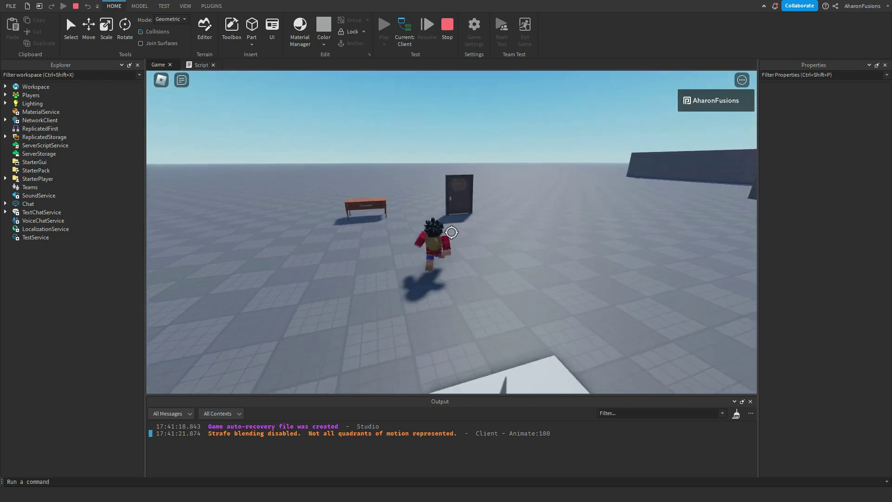
key(w)
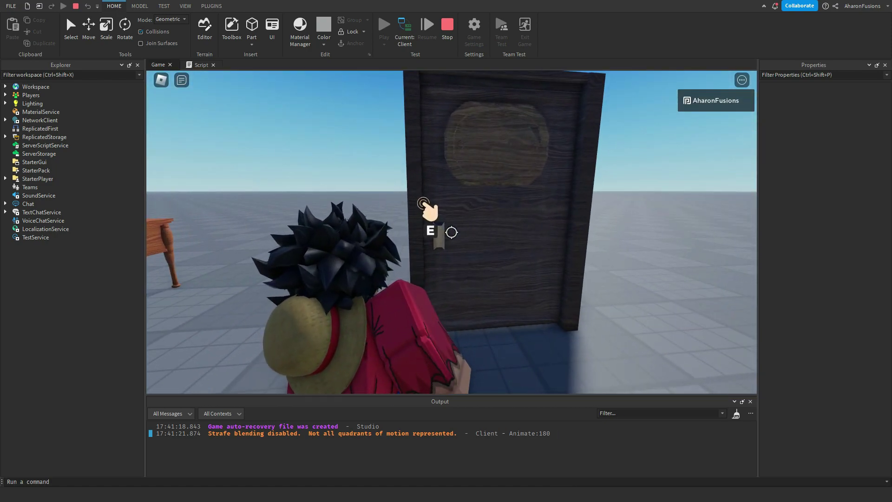
key(e)
key(w)
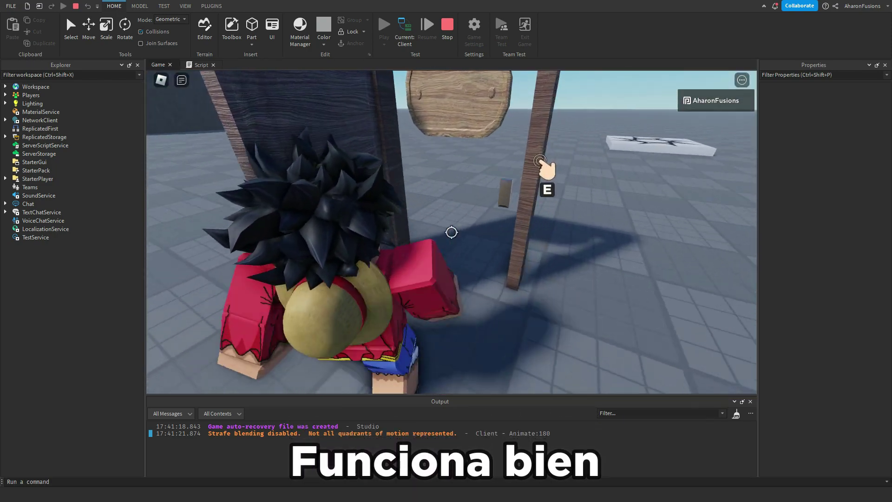
key(w)
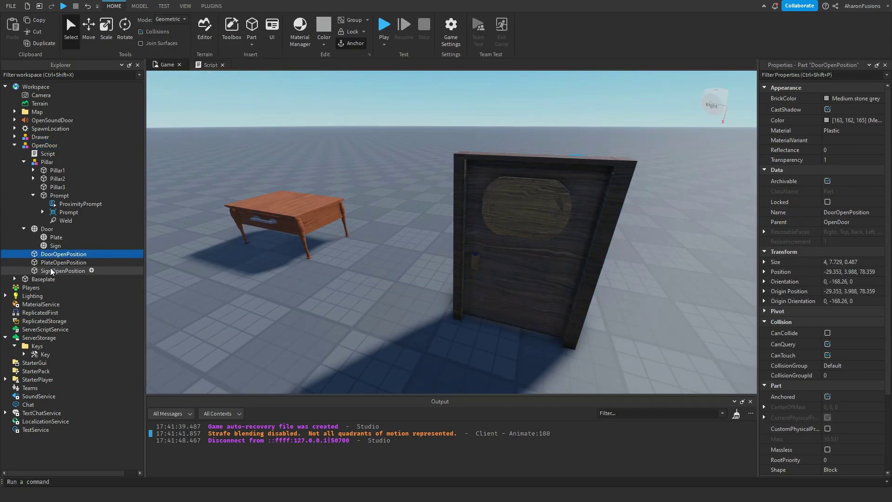
Create position and orientation tweens in the door script for PlatePart and Sign, targeting PlateOpenPosition and SignOpenPosition.
click(204, 64)
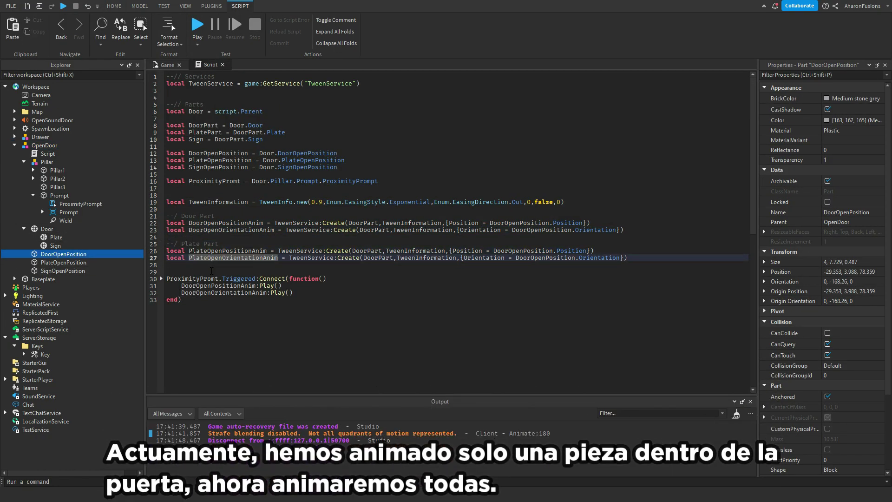
double_click(367, 258)
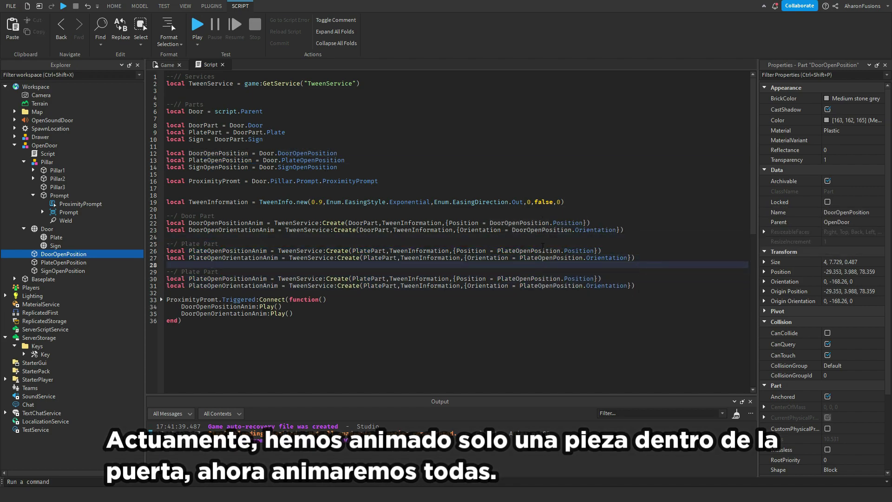
double_click(218, 166)
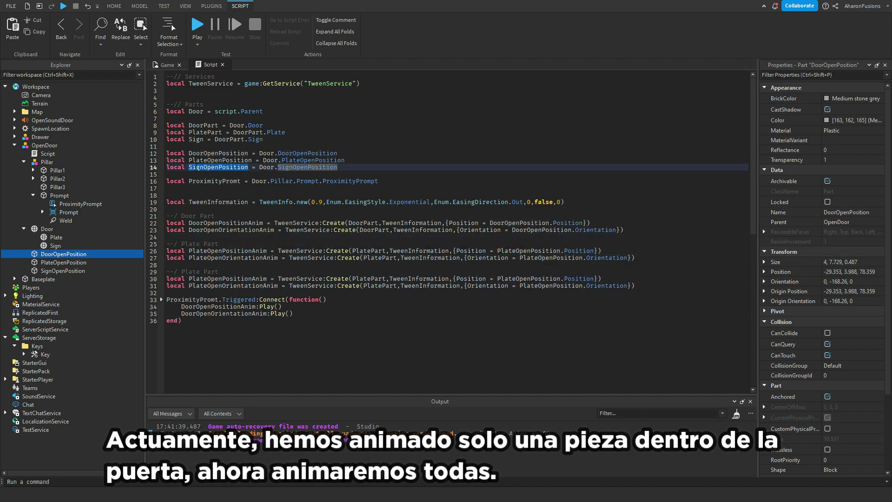
text(Sign)
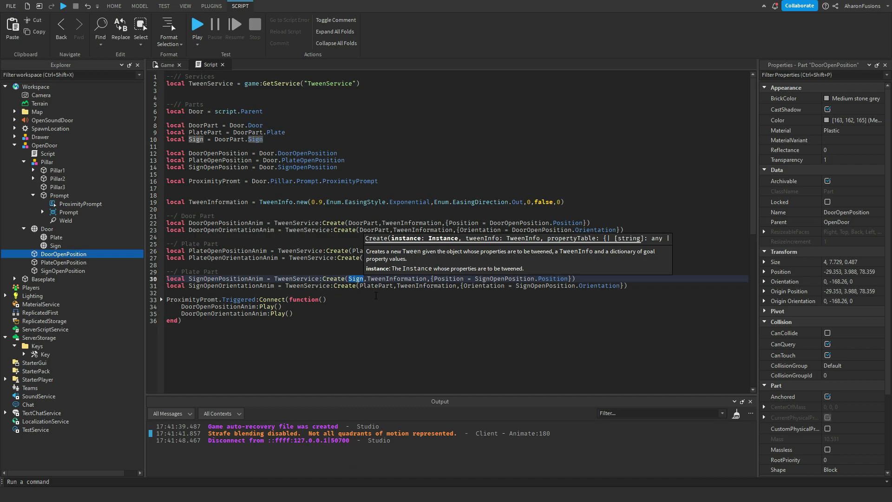
Play the position and orientation animations of the plate and sign inside the ProximityPromt.Triggered function.
click(296, 314)
key(Return)
double_click(204, 223)
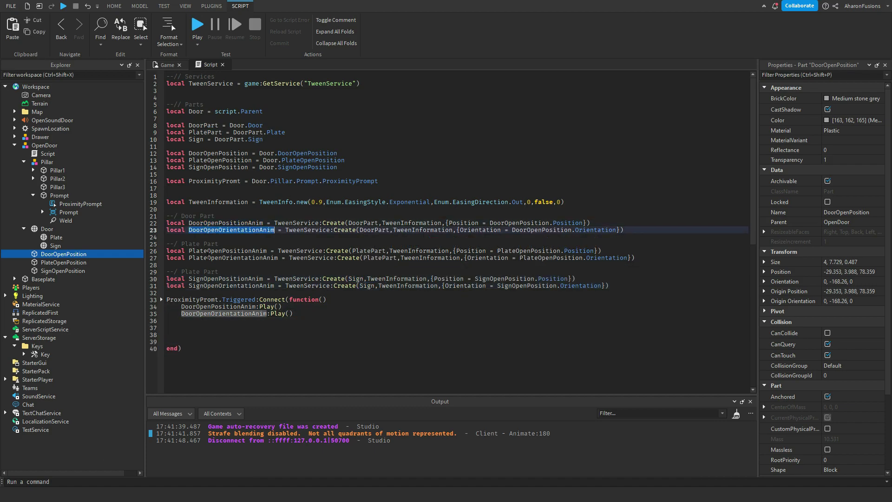
text(PlateOpenPositionAnim)
text(:Play())
key(Return)
text(PlateOpenOrientationAnim)
text(:Play())
double_click(214, 279)
text(SignOpenPositionAnim)
text(:Play())
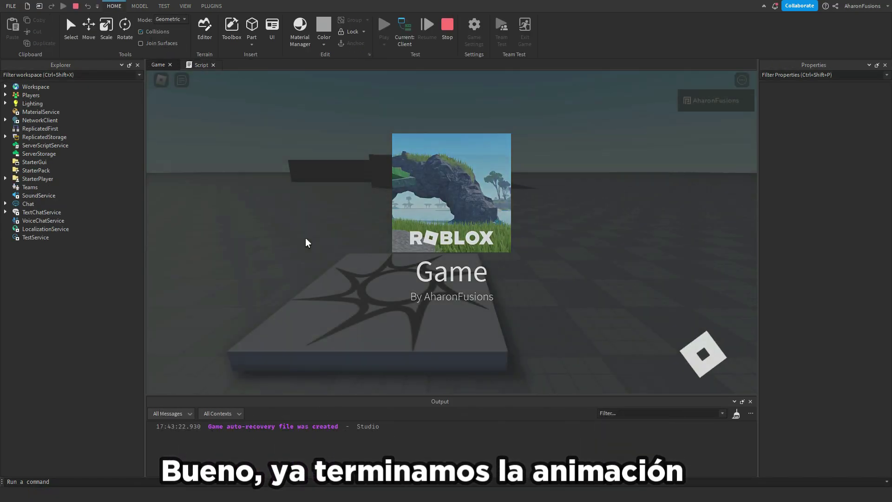
Playtest the door by triggering its prompt and checking that the door, plate and sign move together.
key(w)
scroll(454, 229, up, 5)
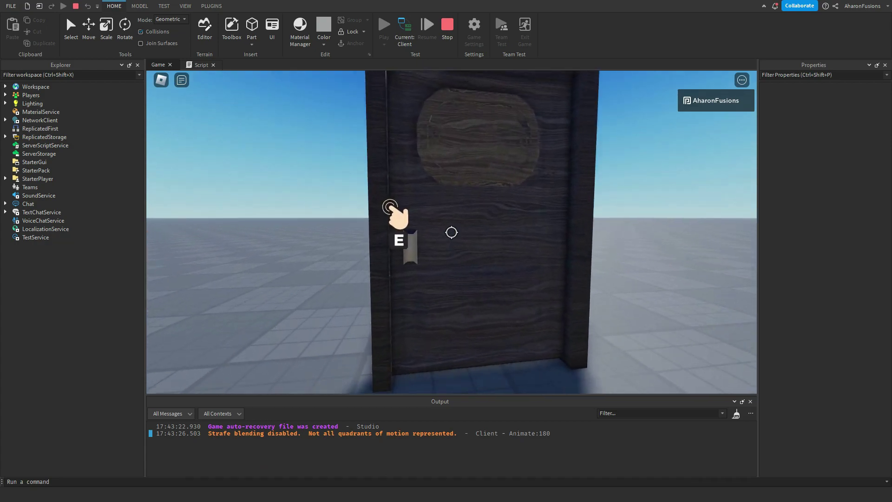
key(e)
key(e)
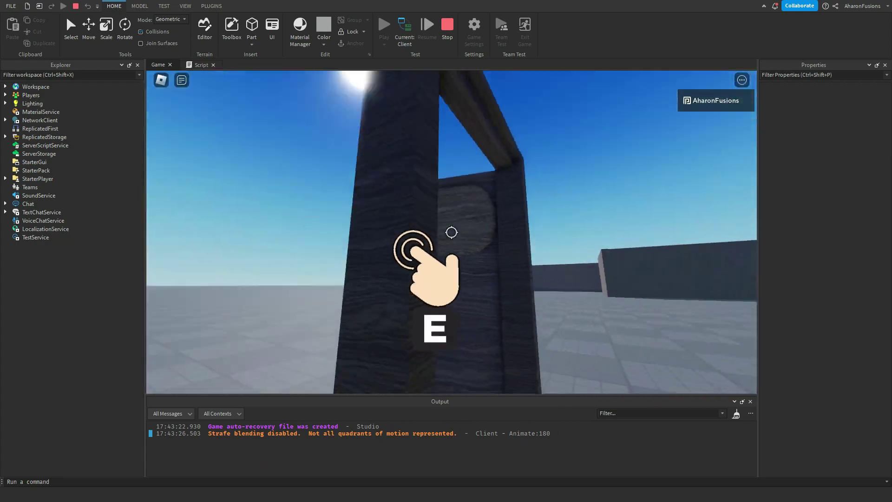
key(w)
key(s)
scroll(451, 232, down, 3)
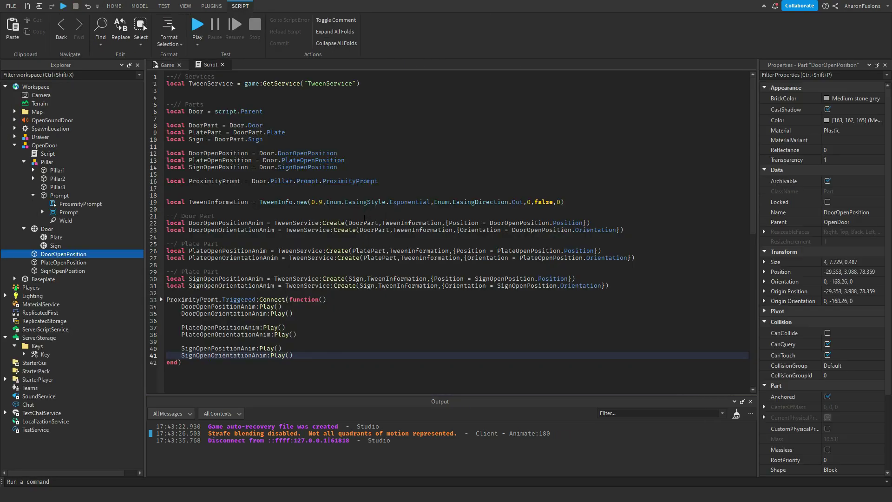
Insert blank lines above the ProximityPromt.Triggered connection and add a Player parameter to its function.
scroll(332, 223, down, 1)
click(278, 193)
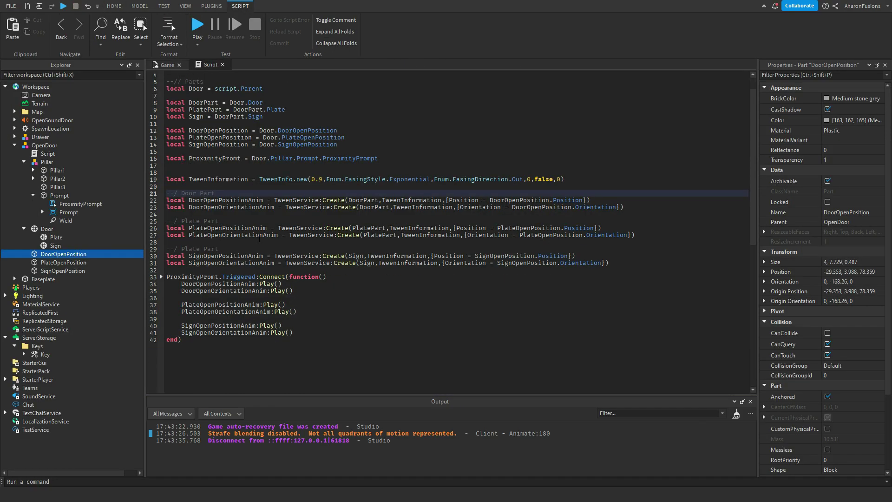
click(279, 270)
key(Return)
key(Return)
key(Return)
key(Return)
scroll(332, 263, down, 2)
click(332, 263)
Declare the local variables Character as Player.Character and BackPack as Player.Backpack at the start of the Triggered function.
click(317, 270)
text(local Character = Player.Character)
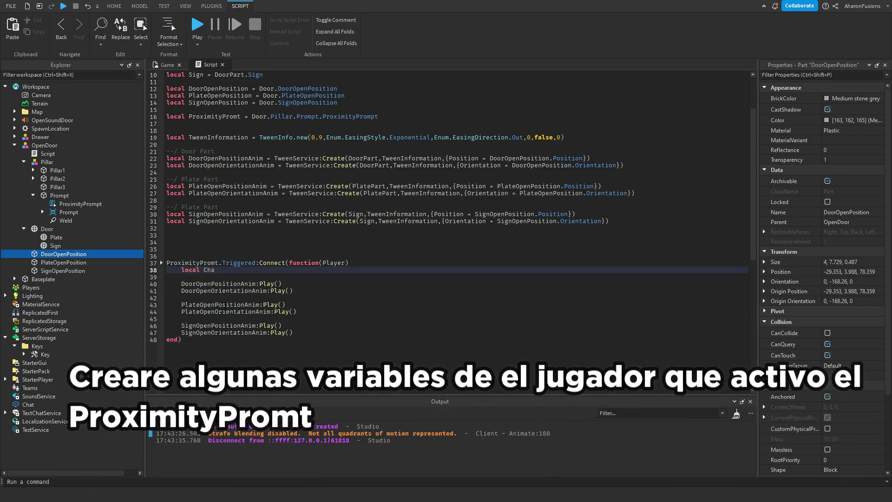
key(Return)
text(local BackPack = Player.c)
key(Tab)
key(Return)
key(Return)
Add an if block for Character:FindFirstChild("Key") with a nested if block for BackPack:FindFirstChild("Key").
text(if Character:FindFirstChild("Key"))
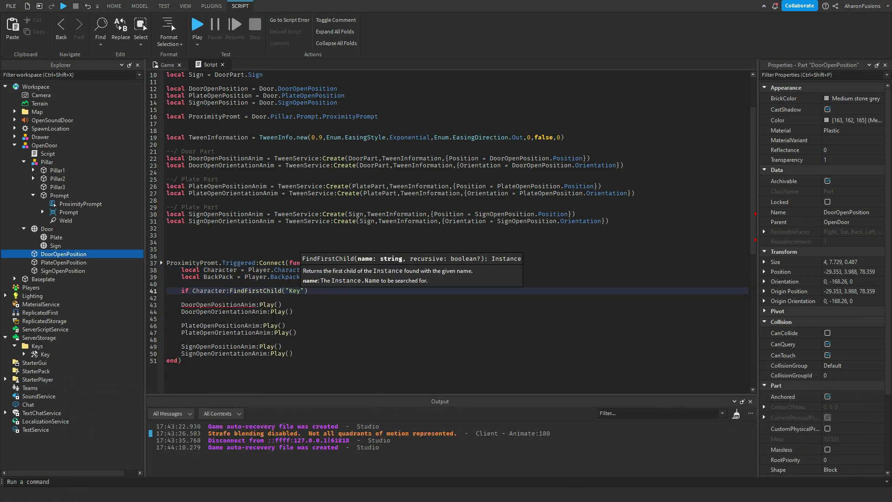
text( then)
key(Return)
text(if BackPack:FindFirstChild("Key") then)
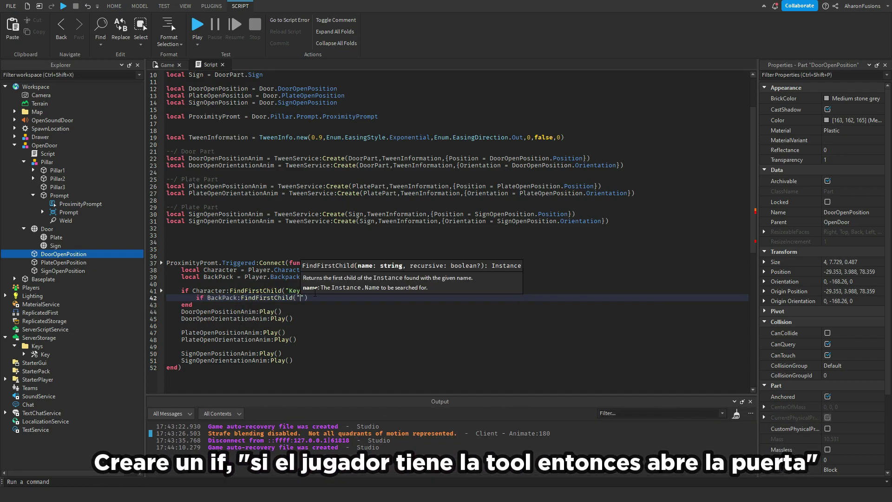
key(Return)
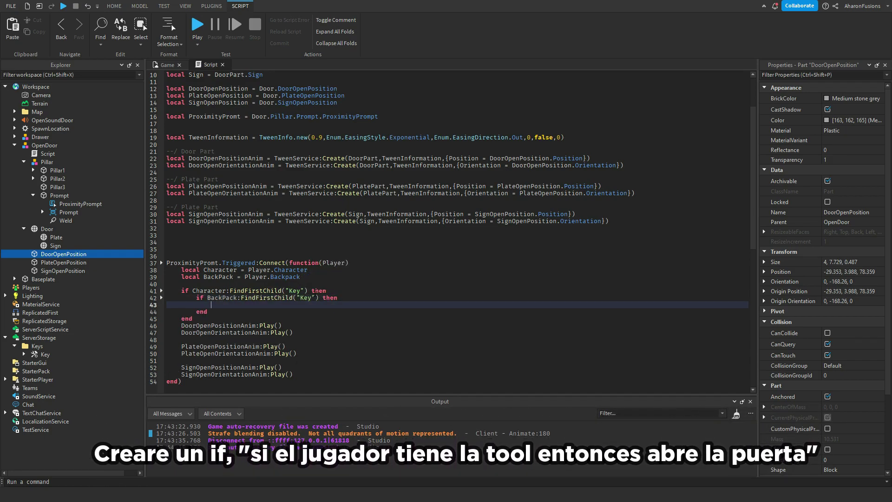
Destroy BackPack.Key in the nested check and add an elseif Character:FindFirstChild("Key") branch with the same BackPack.Key:Destroy() call.
text(BackPack.Key:Destroy())
key(Return)
text(elseif then)
key(Return)
text(Character:FindFirstChild("Key)
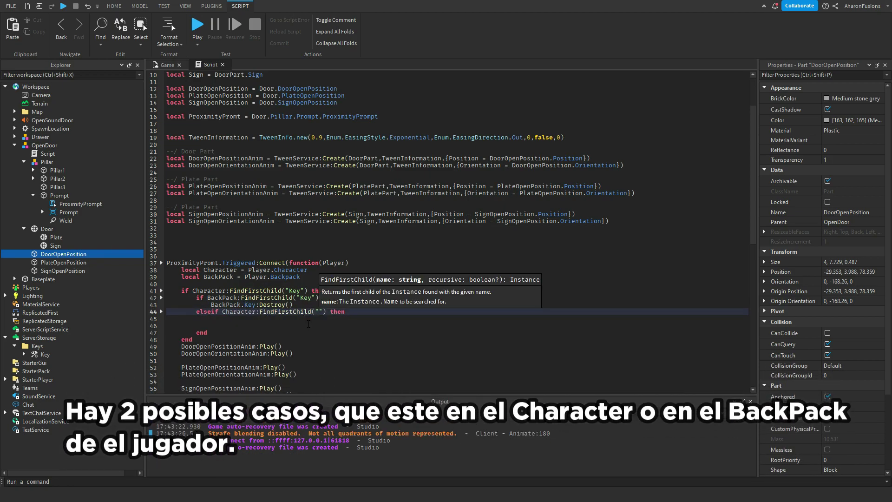
text(BackPack.Key:Destroy())
key(ctrl+a)
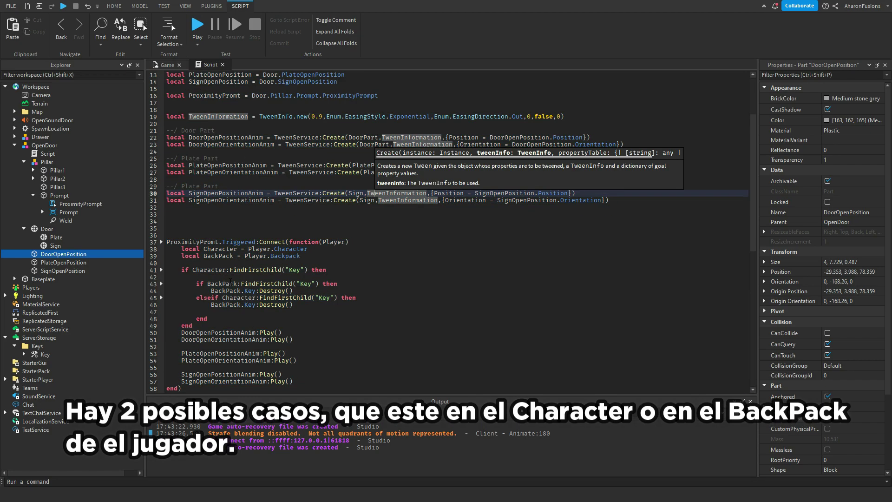
Remove the blank line above the BackPack check and insert one before the elseif branch.
click(231, 277)
key(BackSpace)
click(297, 284)
key(Return)
double_click(222, 277)
double_click(238, 298)
scroll(230, 264, down, 2)
click(231, 263)
scroll(231, 263, down, 1)
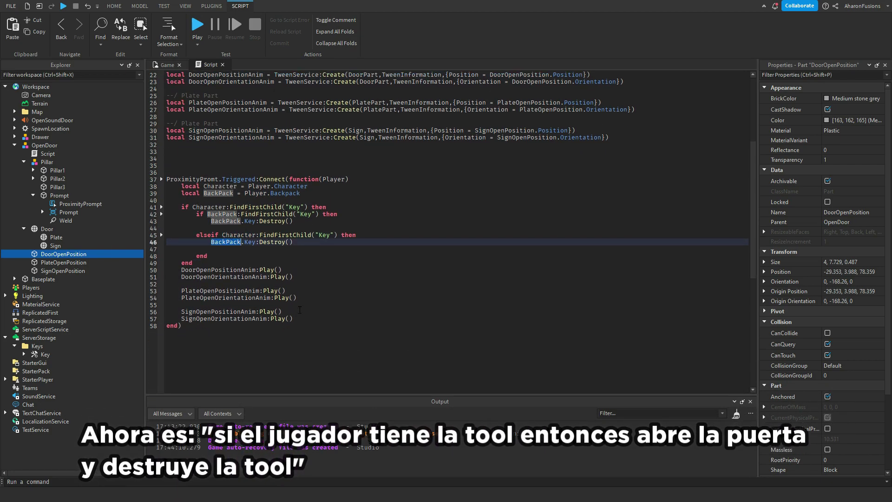
Add a line inside the key check and move the animation Play() calls up into that block.
key(Up)
key(Up)
key(Up)
key(Up)
key(Up)
key(End)
key(Return)
key(alt+Up)
key(alt+Up)
key(alt+Up)
key(alt+Up)
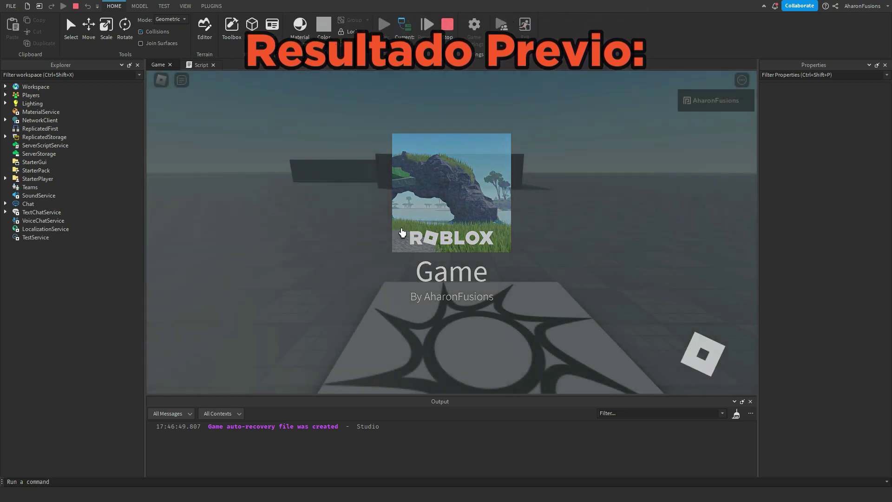
Playtest the game by collecting the key from the drawer and using it at the door's prompt.
key(shift)
key(w)
scroll(451, 233, up, 5)
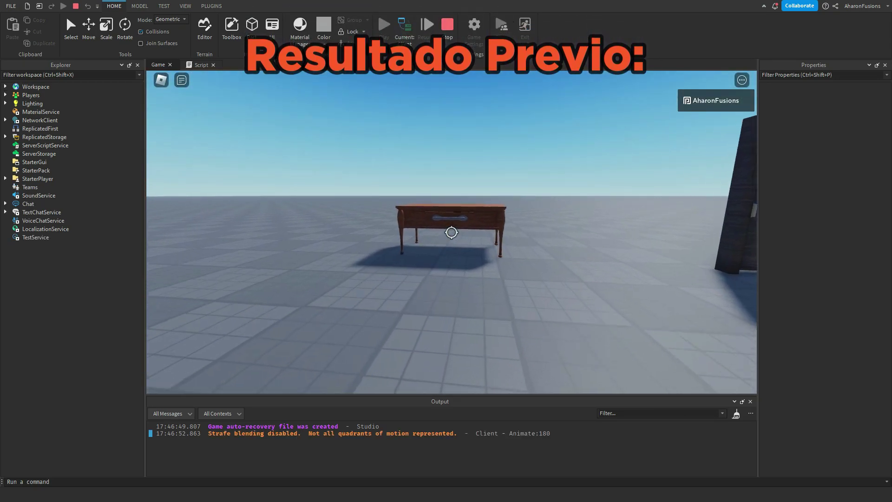
key(shift)
key(e)
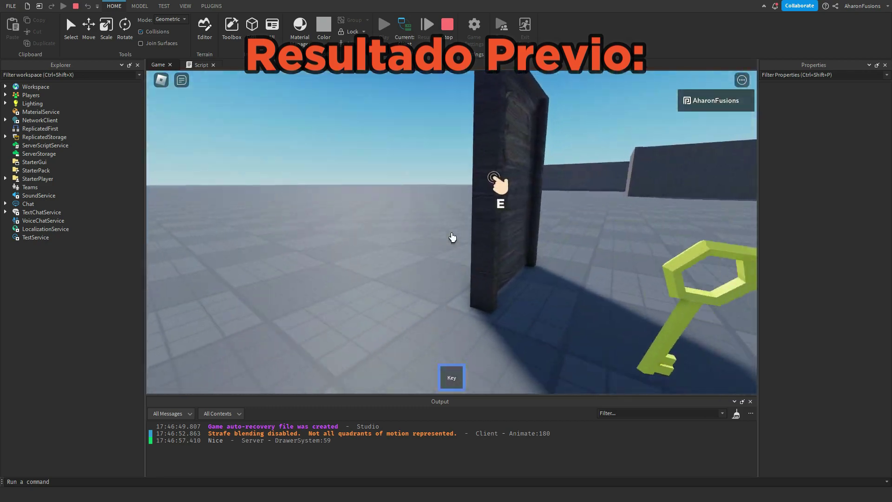
key(w)
key(e)
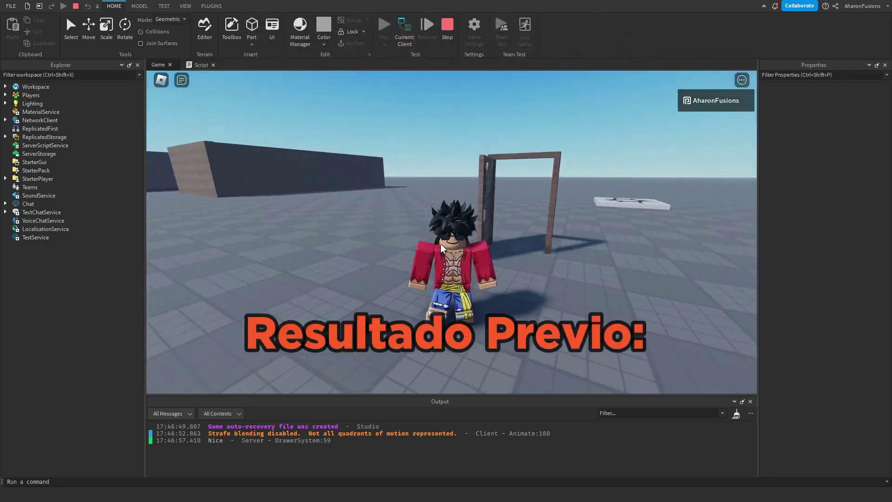
Walk around the opened door in the playtest and inspect the doorway from both sides.
key(w)
key(e)
key(w)
right_drag(440, 249, 442, 249)
key(w)
scroll(441, 249, up, 3)
key(w)
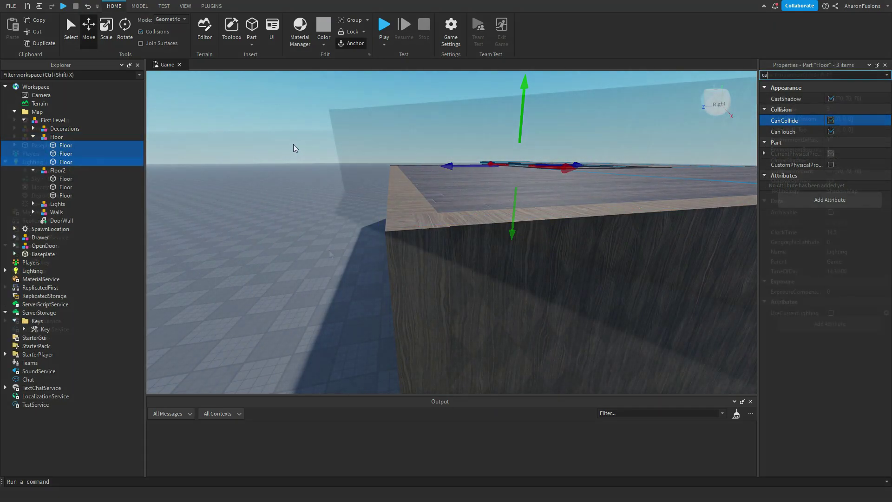
Set the Lighting service's Brightness to 0 and its ColorShift_Top to 255, 255, 255.
click(854, 108)
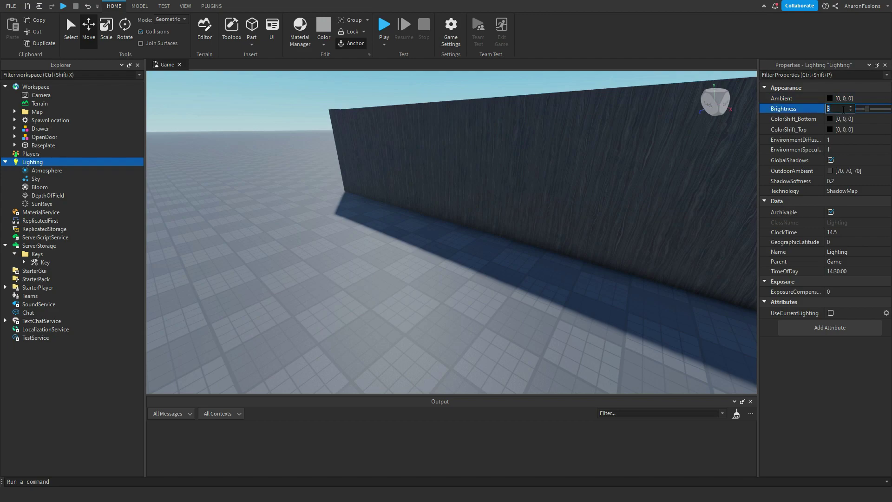
text(0)
key(Return)
click(845, 129)
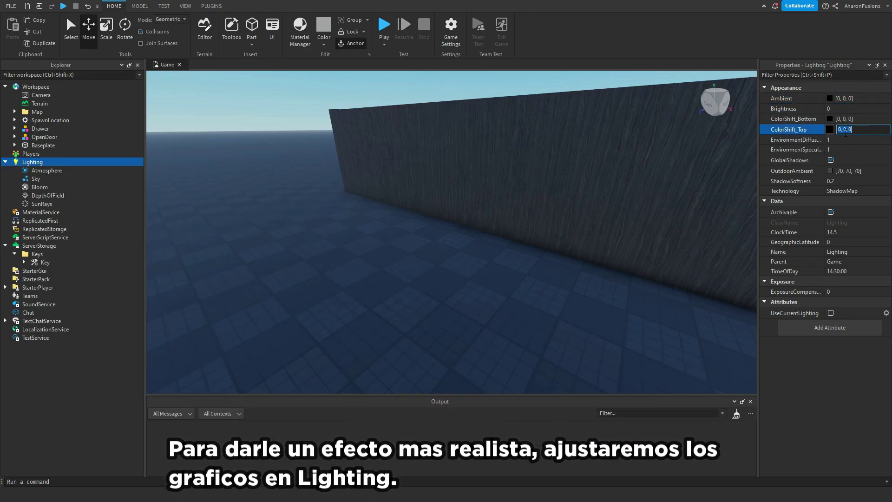
text(255, 255, 255)
key(Return)
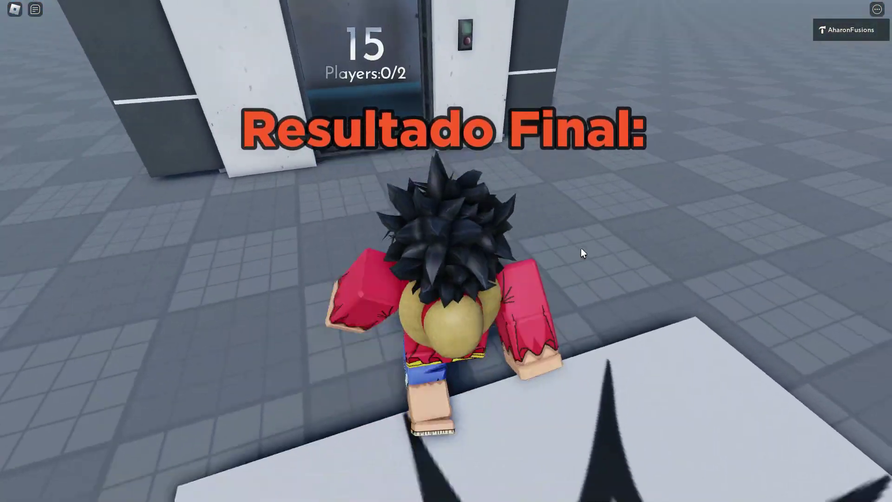
Play the finished game in the Roblox client, enter the lobby elevator and examine it during the countdown.
scroll(581, 248, down, 5)
key(w)
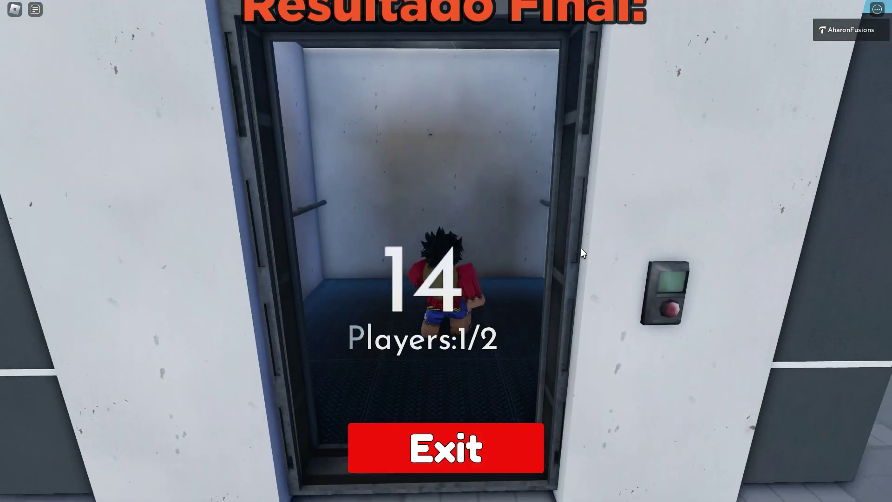
scroll(581, 253, down, 5)
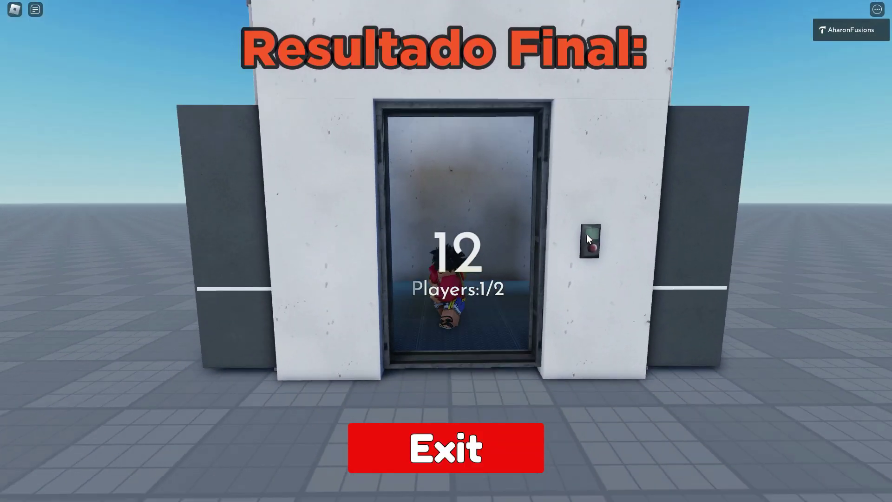
scroll(586, 238, up, 5)
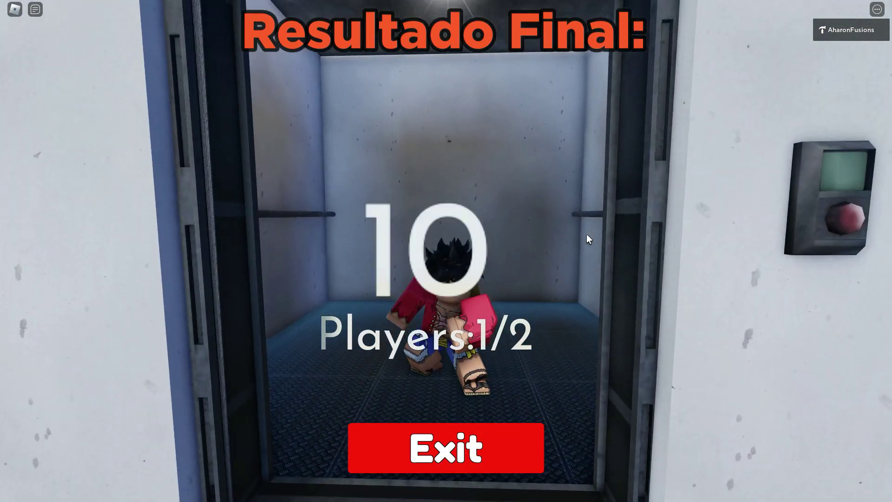
scroll(586, 238, down, 6)
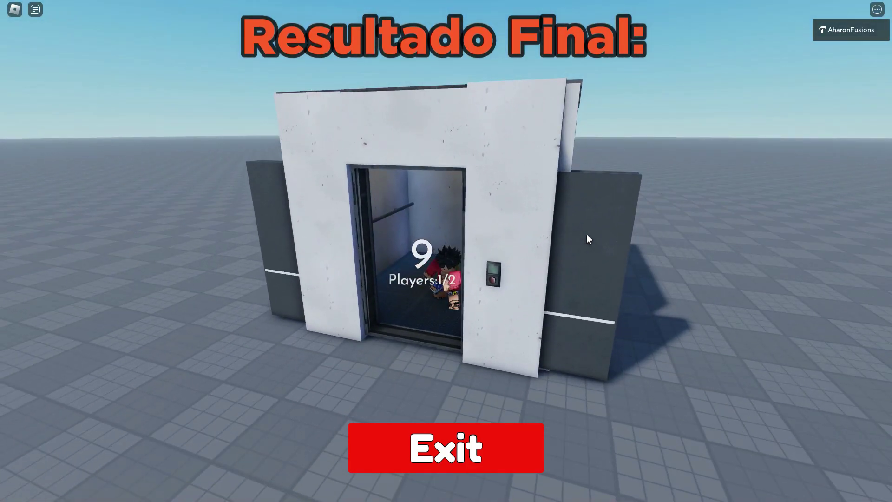
right_drag(587, 235, 587, 235)
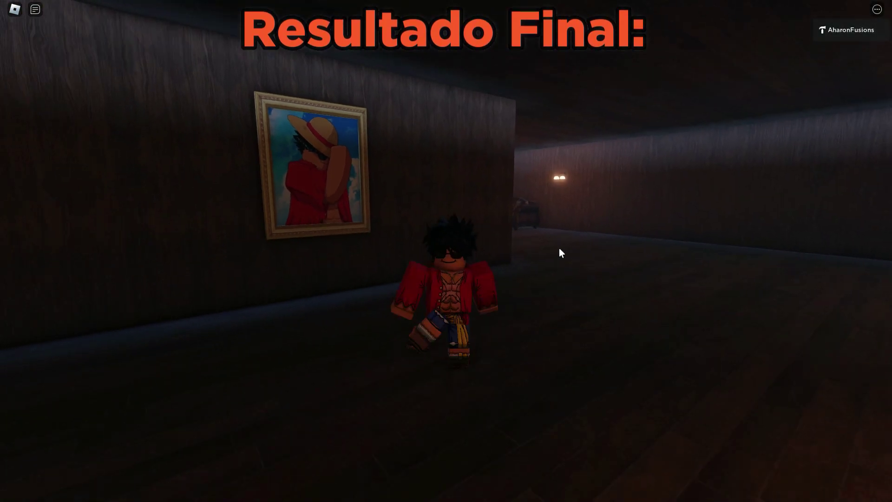
Explore the dark first level on foot, examining its pictures, wall lamps, furniture and the corridor to the door.
right_drag(559, 249, 559, 248)
key(w)
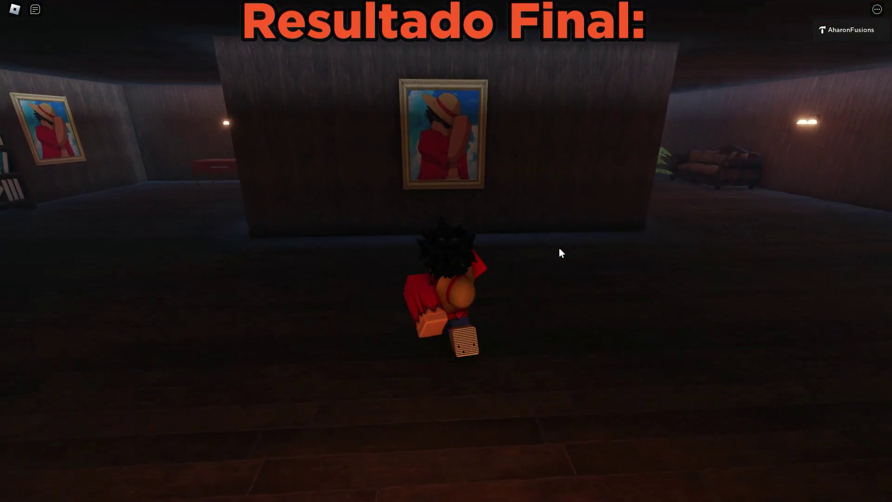
scroll(559, 251, up, 5)
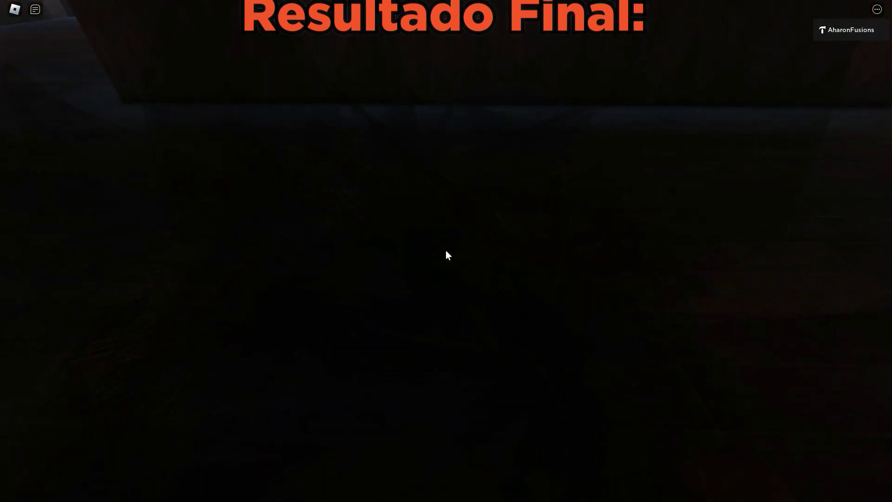
key(w)
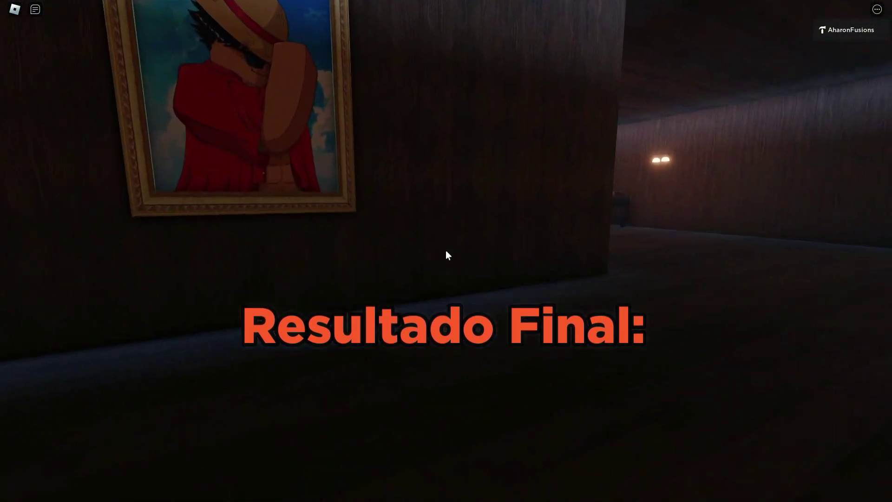
key(w)
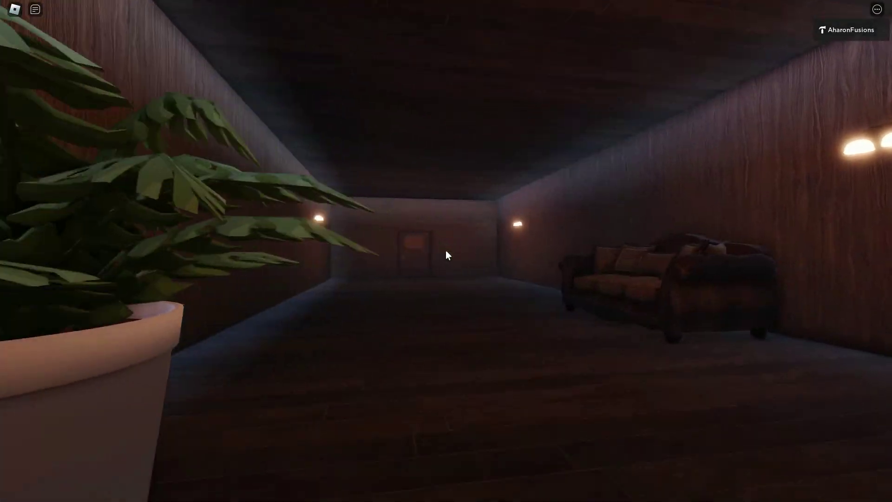
key(w)
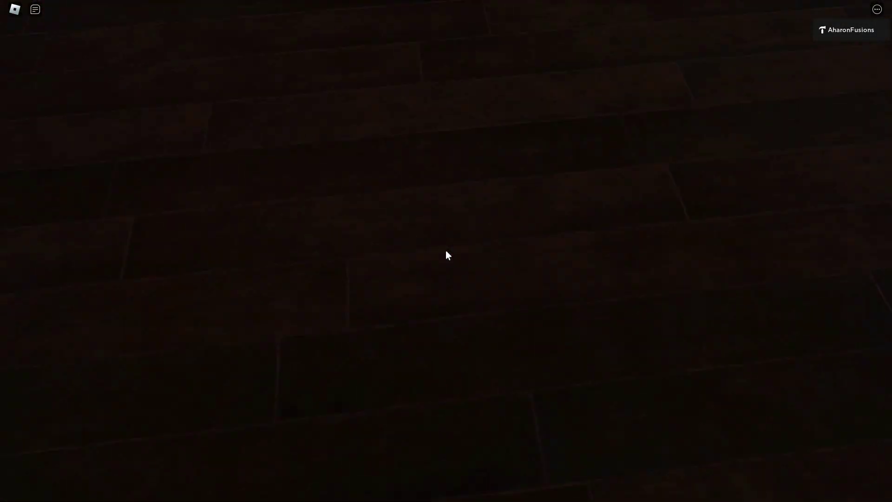
Approach the locked wooden door at the end of the corridor and inspect its interaction prompt up close.
key(w)
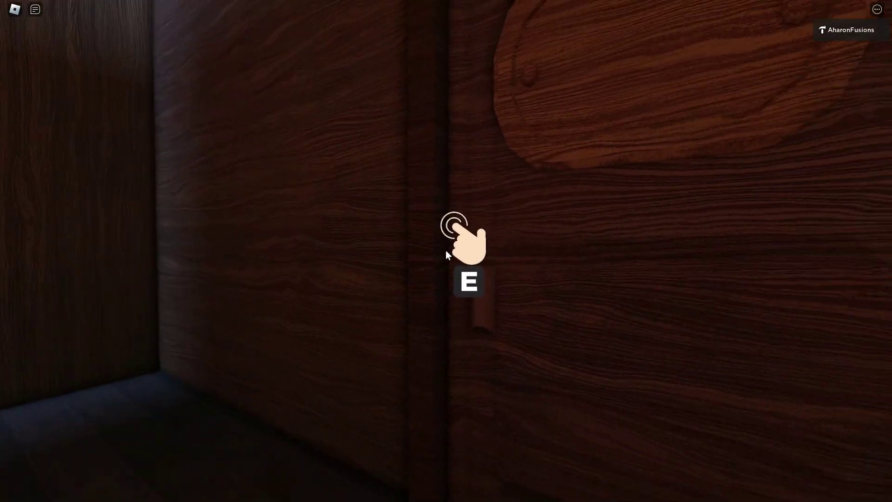
key(s)
key(w)
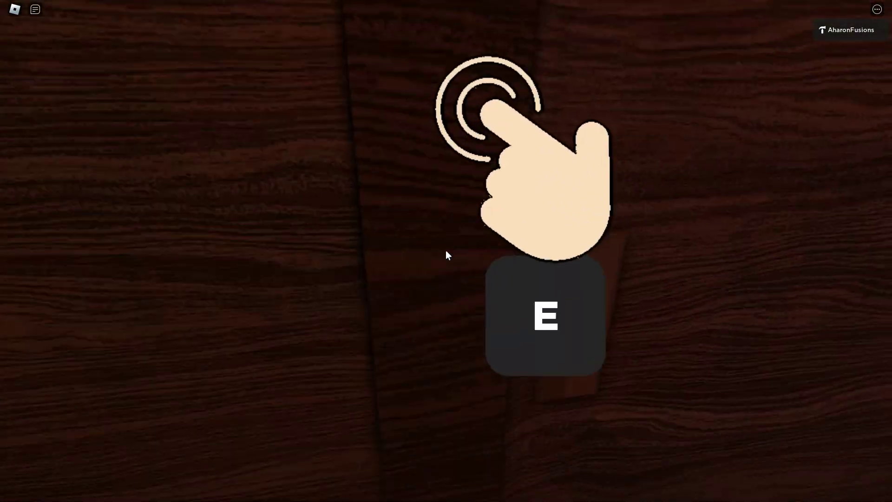
Walk back past the fireplace to the red desk, open its drawer and take the key out.
key(w)
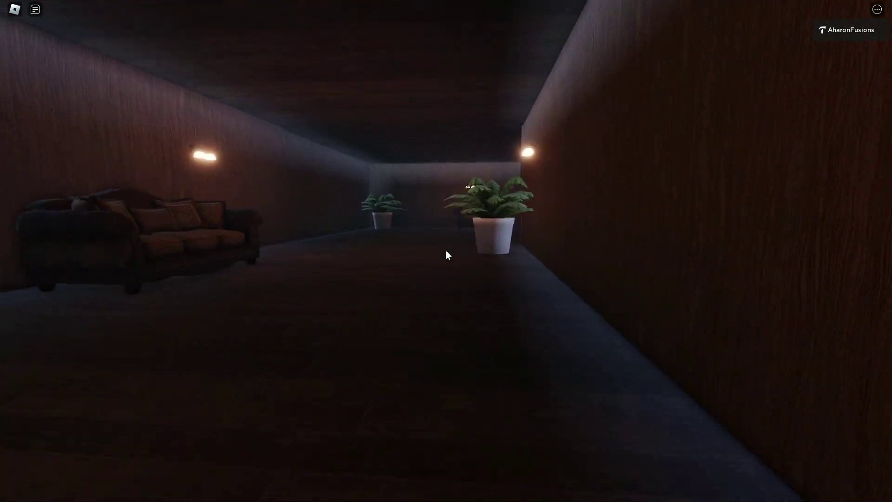
key(w)
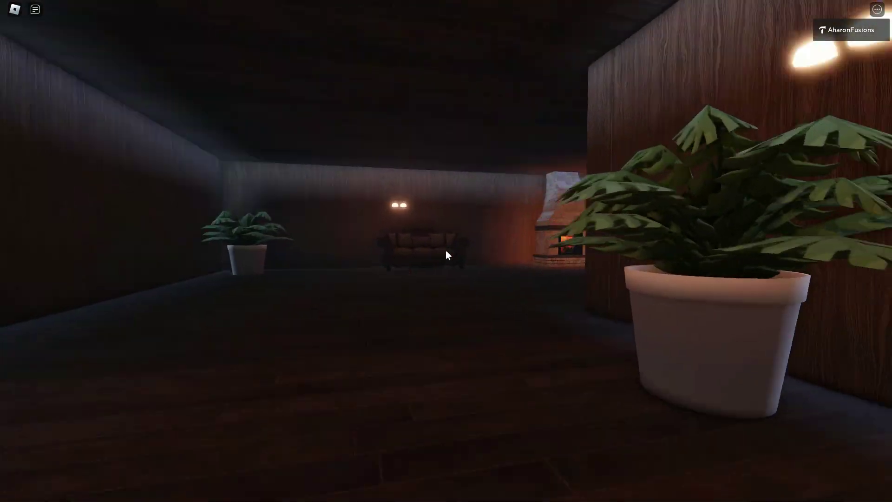
key(w)
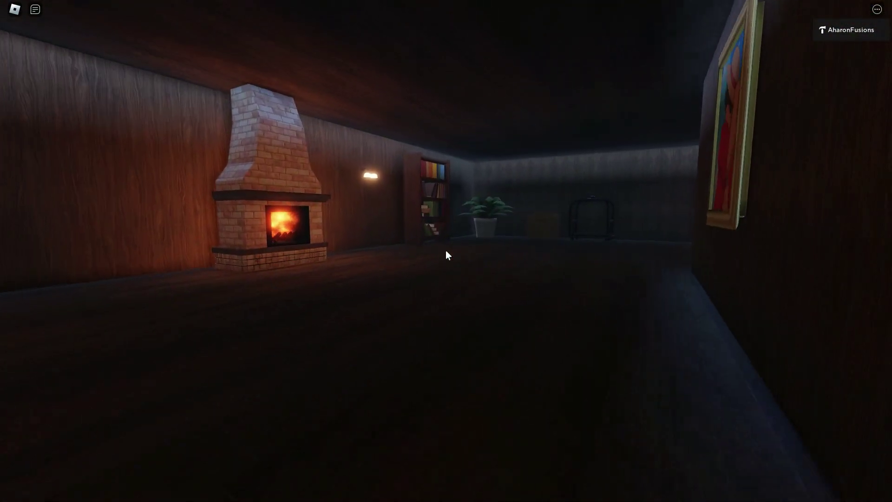
key(w)
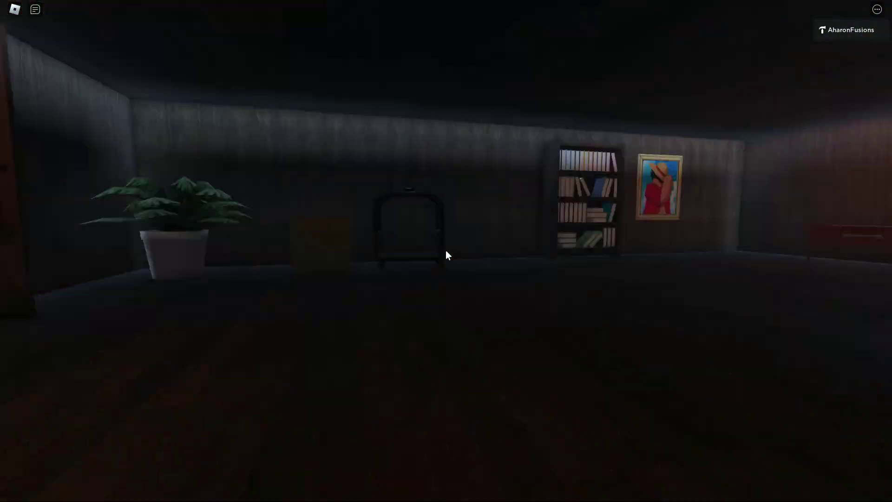
key(w)
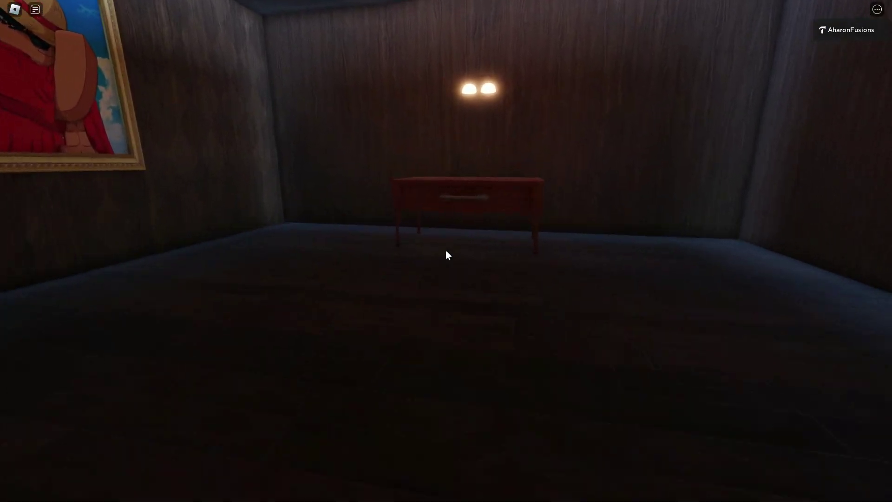
key(w)
key(e)
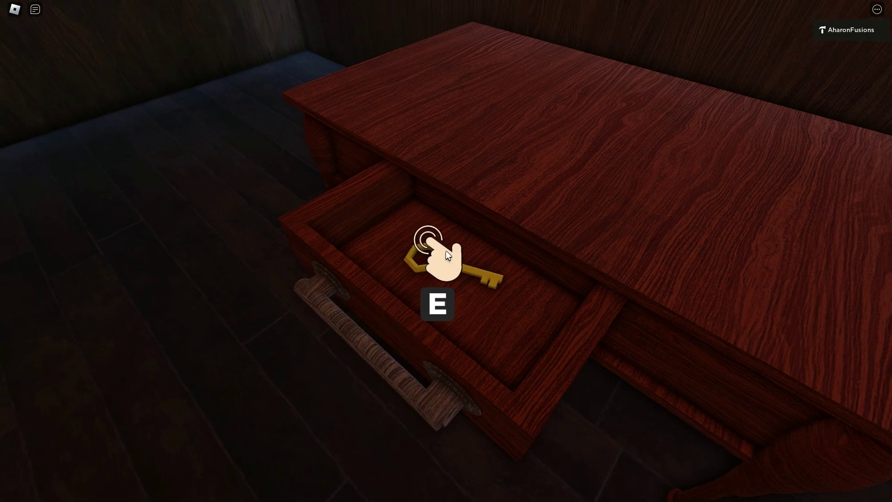
click(446, 254)
key(s)
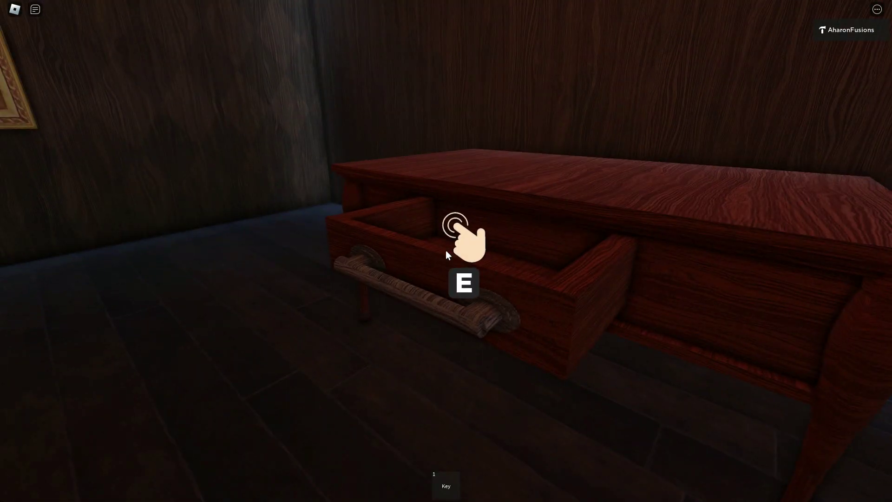
Close the desk drawer and carry the equipped key back through the rooms toward the locked door.
key(e)
key(1)
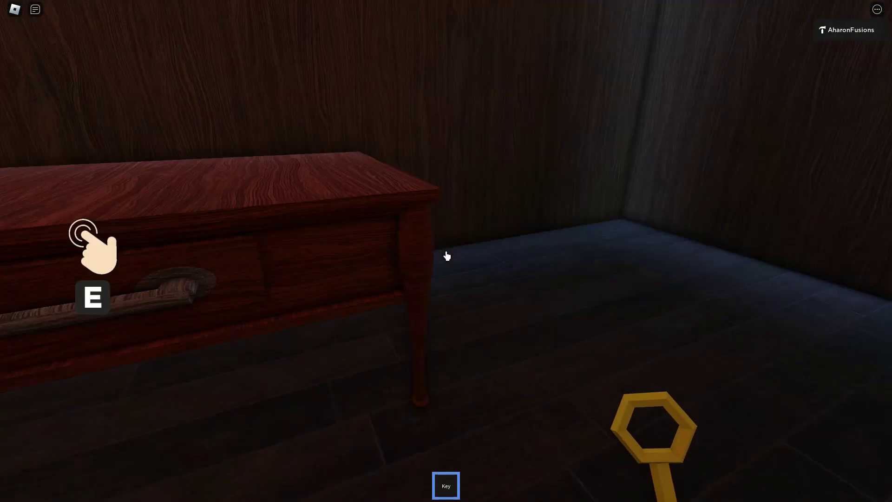
key(w)
key(w)
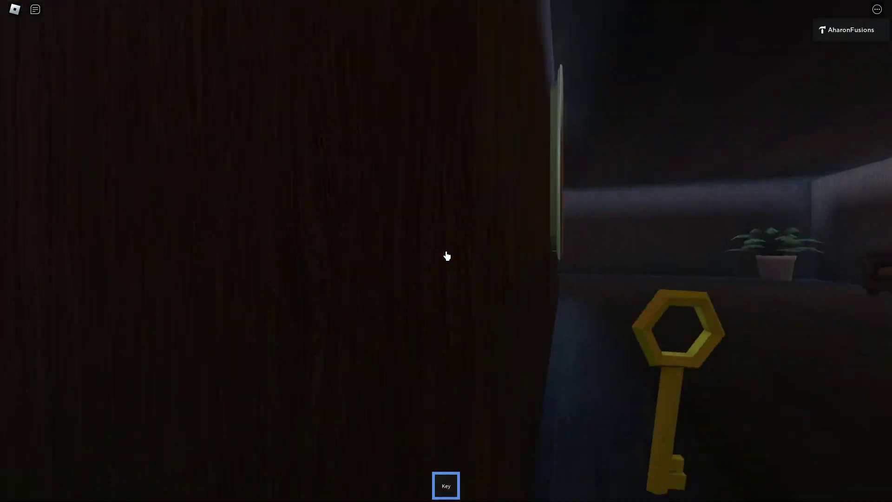
key(w)
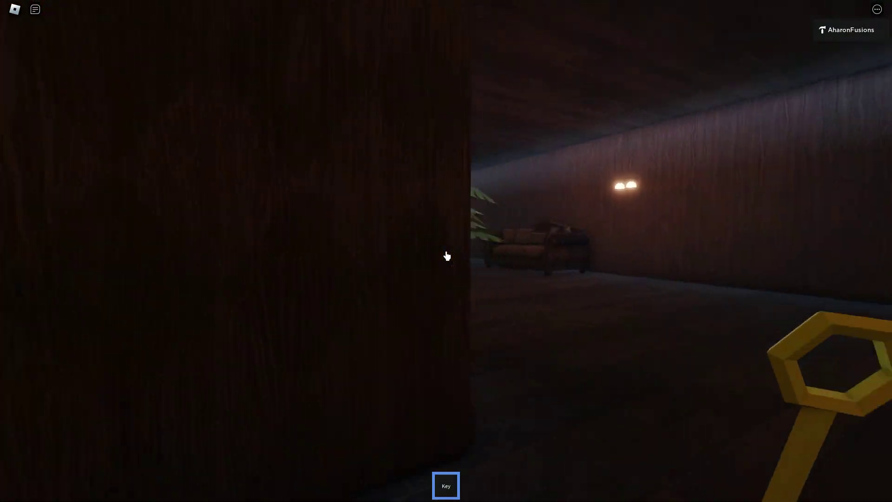